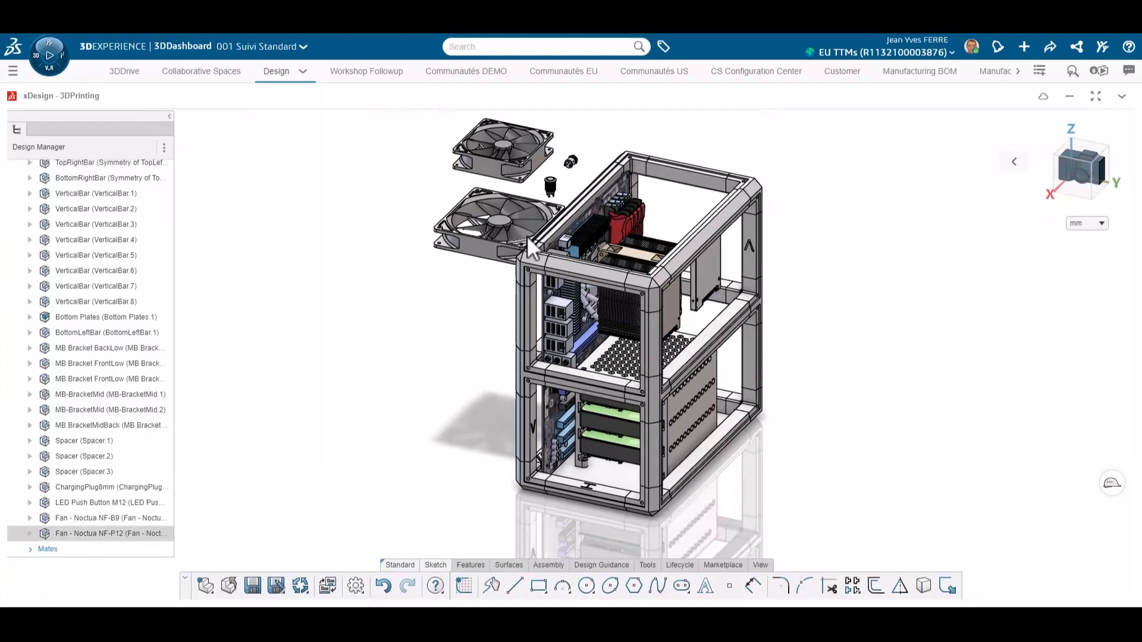
# Step: Apply a coincident mate between the lower fan's frame face and the enclosure's side panel face
pyautogui.click(253, 585)
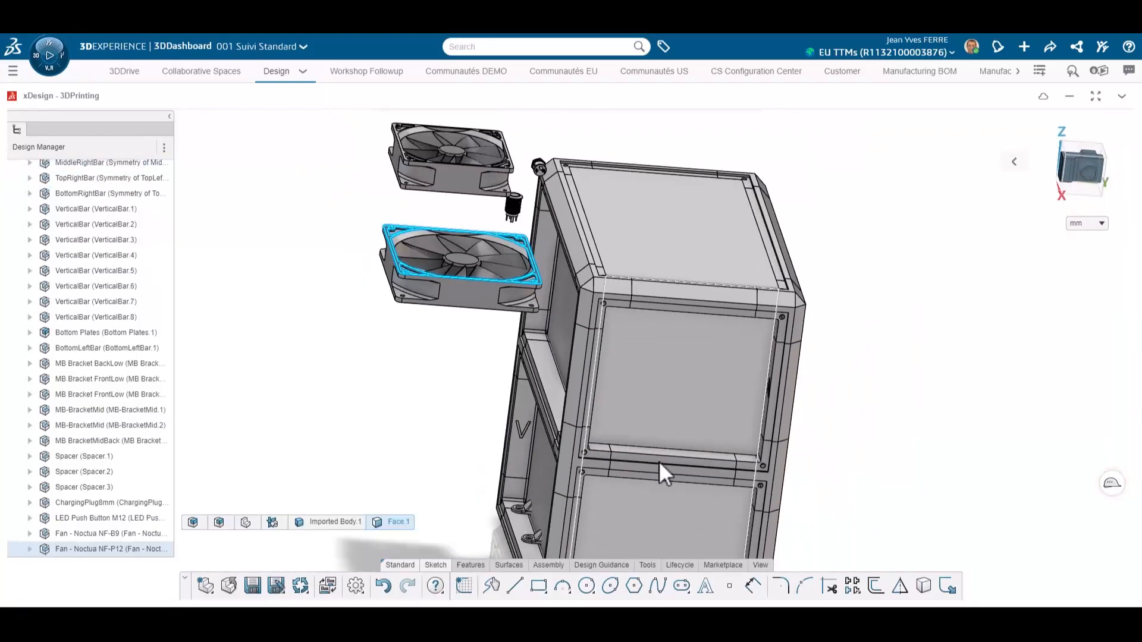
pyautogui.click(644, 486)
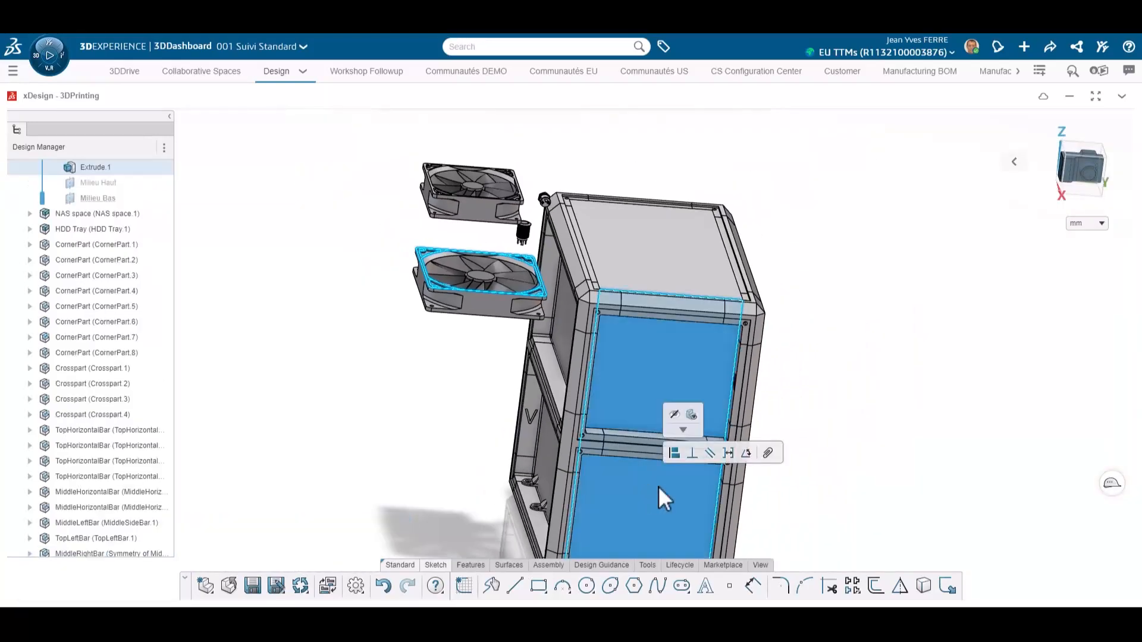
pyautogui.click(674, 454)
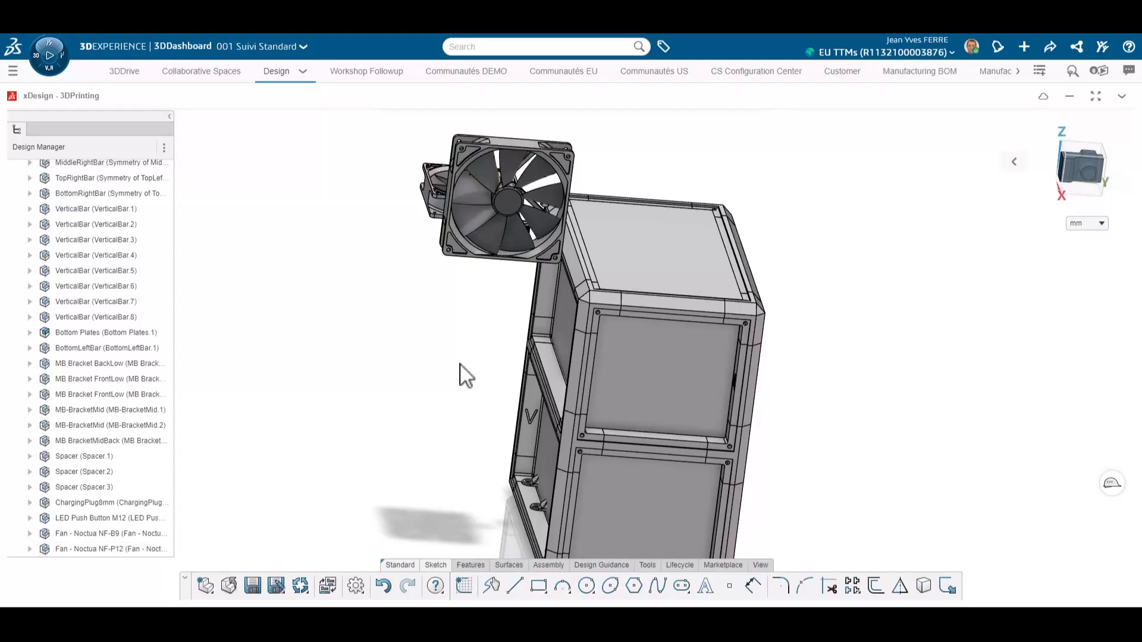
# Step: Add a coincident mate aligning the upper fan's frame with the enclosure's rear frame face, replacing the second selected face
pyautogui.moveTo(467, 375); pyautogui.dragTo(460, 419)
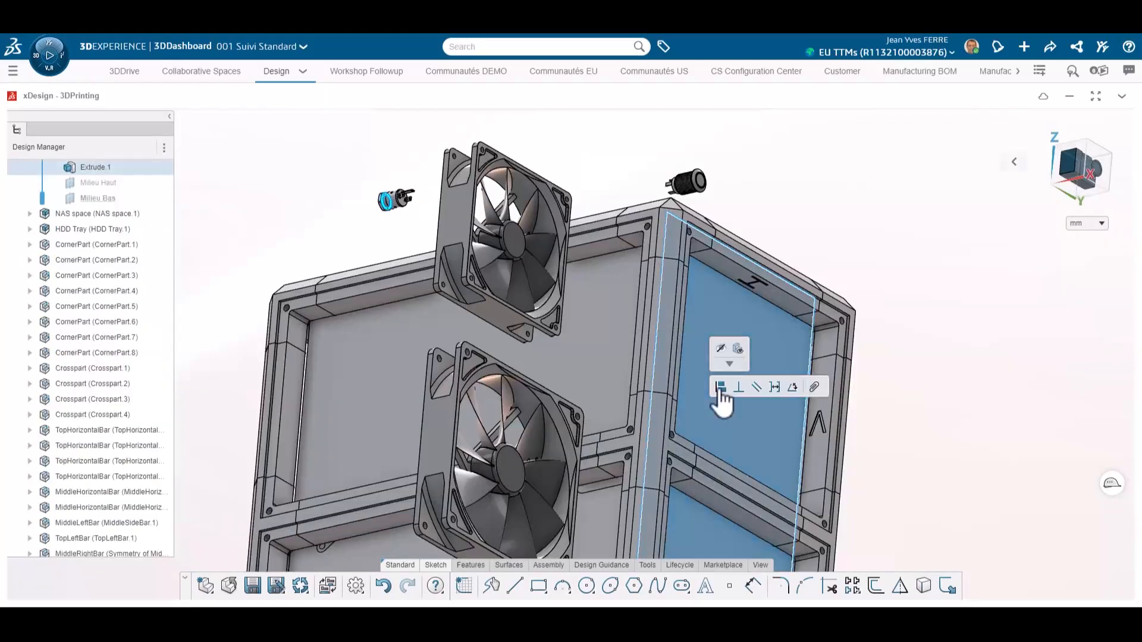
pyautogui.click(719, 390)
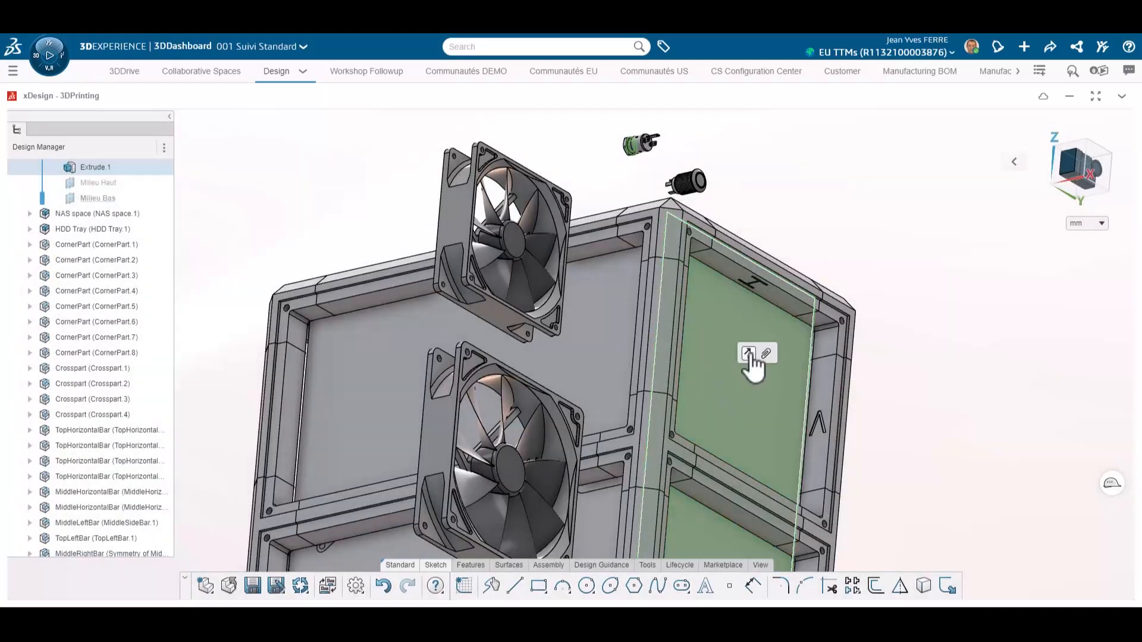
pyautogui.click(749, 354)
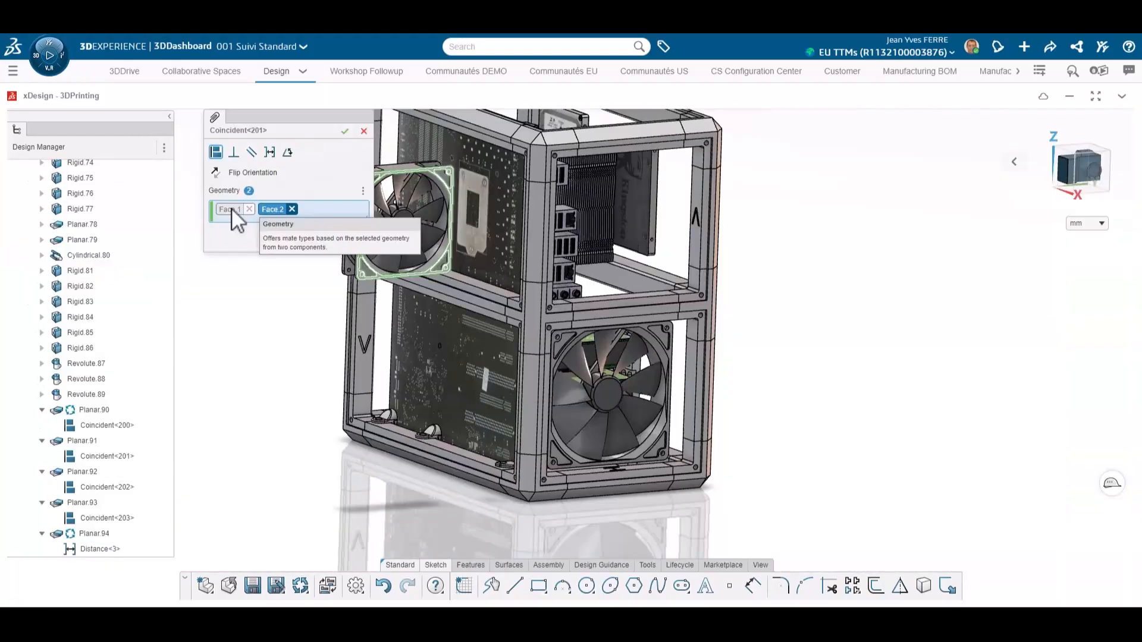
pyautogui.click(291, 209)
pyautogui.scroll(-5, 710, 223)
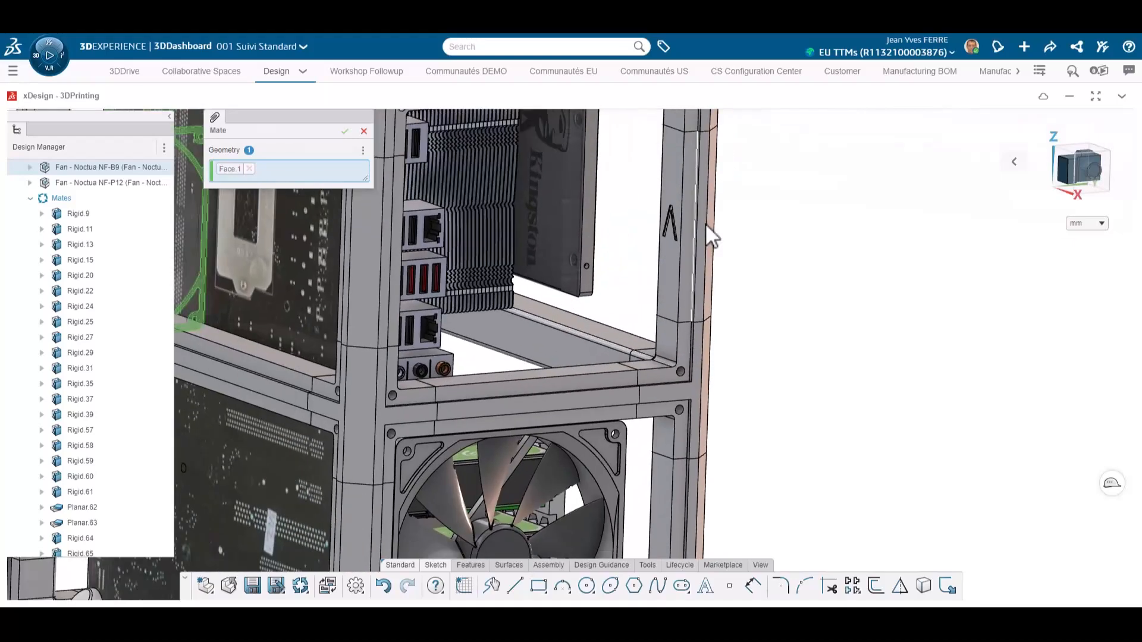
pyautogui.click(668, 208)
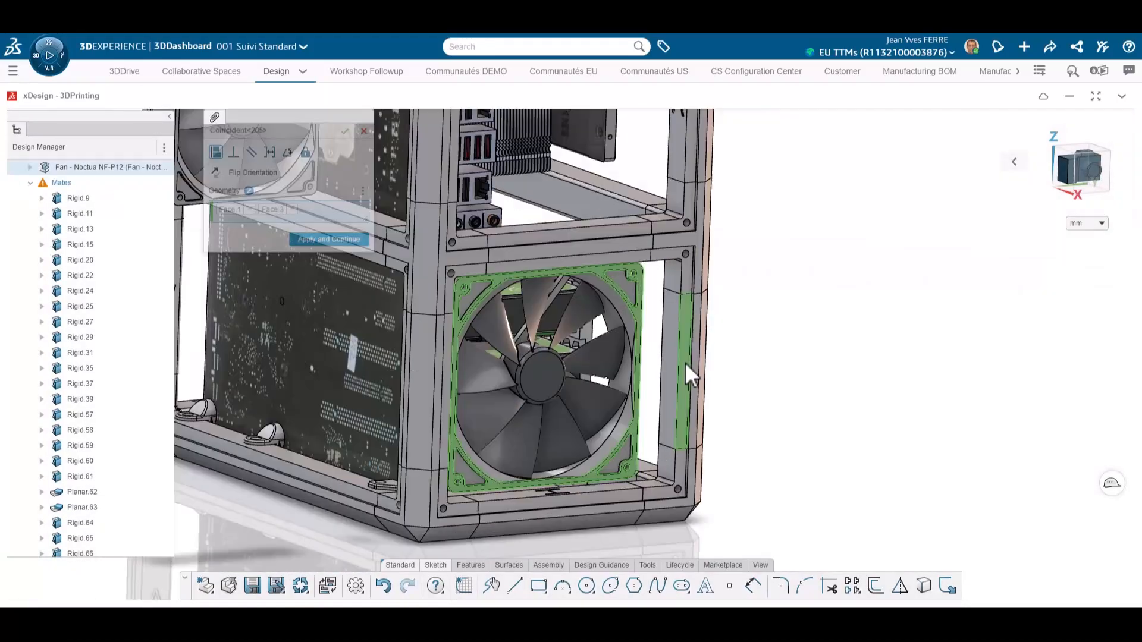
pyautogui.click(684, 363)
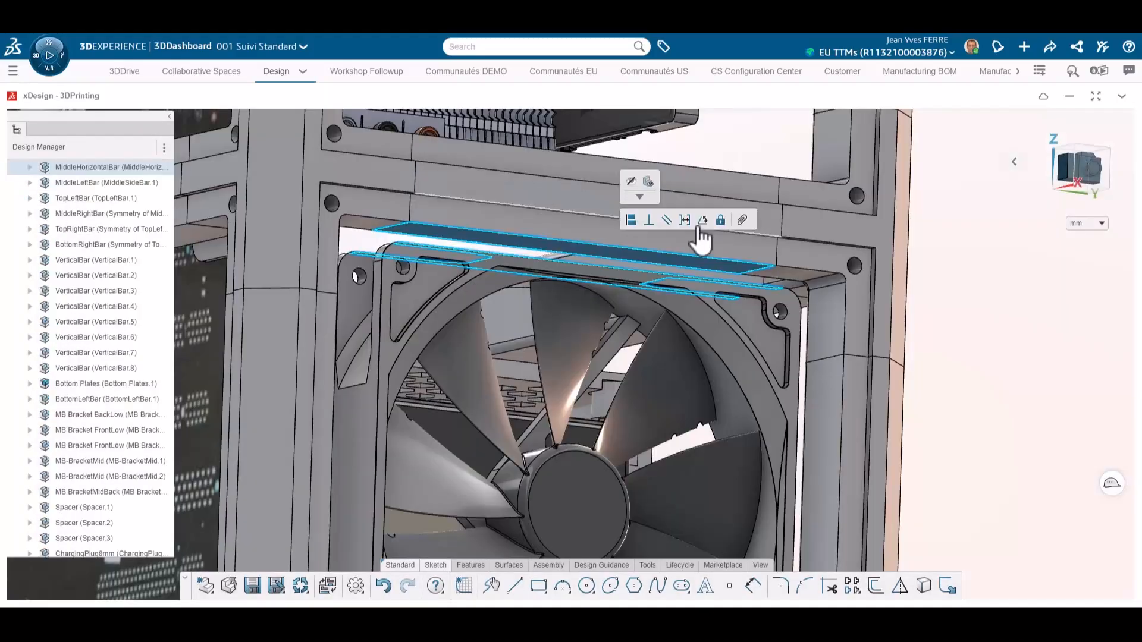
# Step: Add a distance mate between the fan's top face and the horizontal bar, set to (126.5-120)/2
pyautogui.click(694, 225)
pyautogui.click(759, 320)
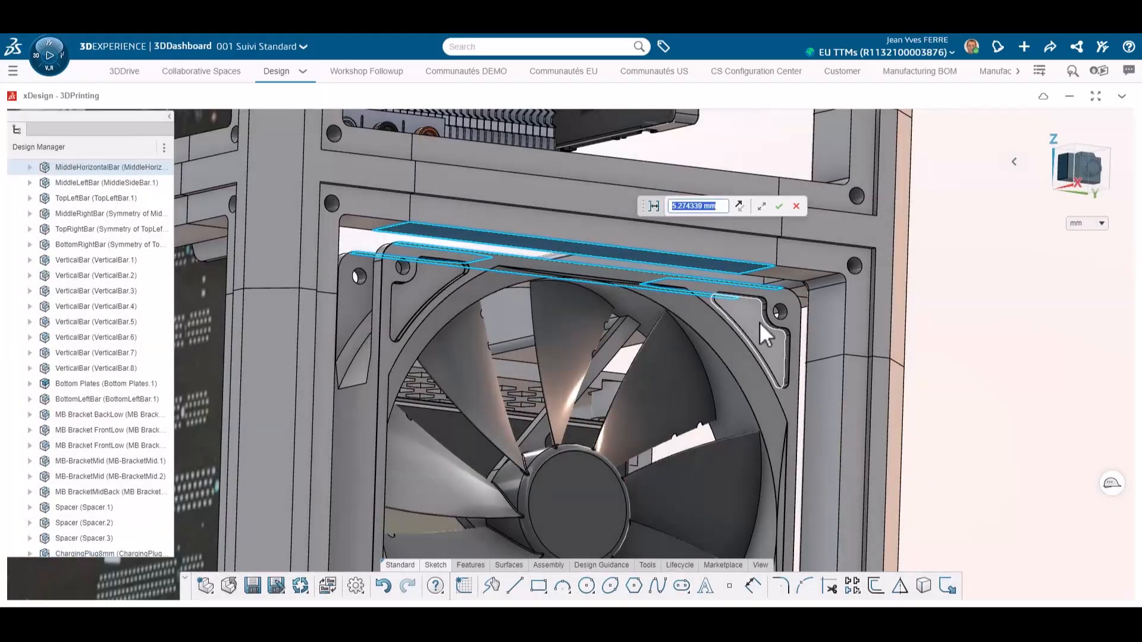
pyautogui.write('(126.5-120)/2')
pyautogui.press('Return')
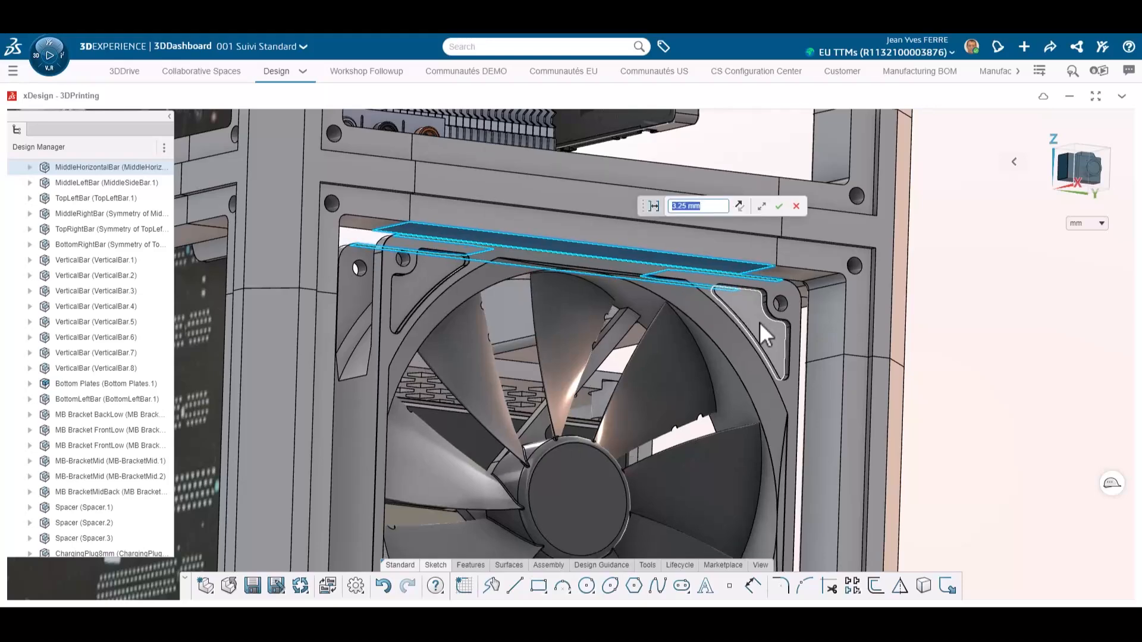
pyautogui.click(780, 205)
# Step: Move the LED push button next to the motherboard and mate it to the frame's vertical bar
pyautogui.scroll(-4, 612, 339)
pyautogui.moveTo(612, 338); pyautogui.dragTo(586, 303, button='middle')
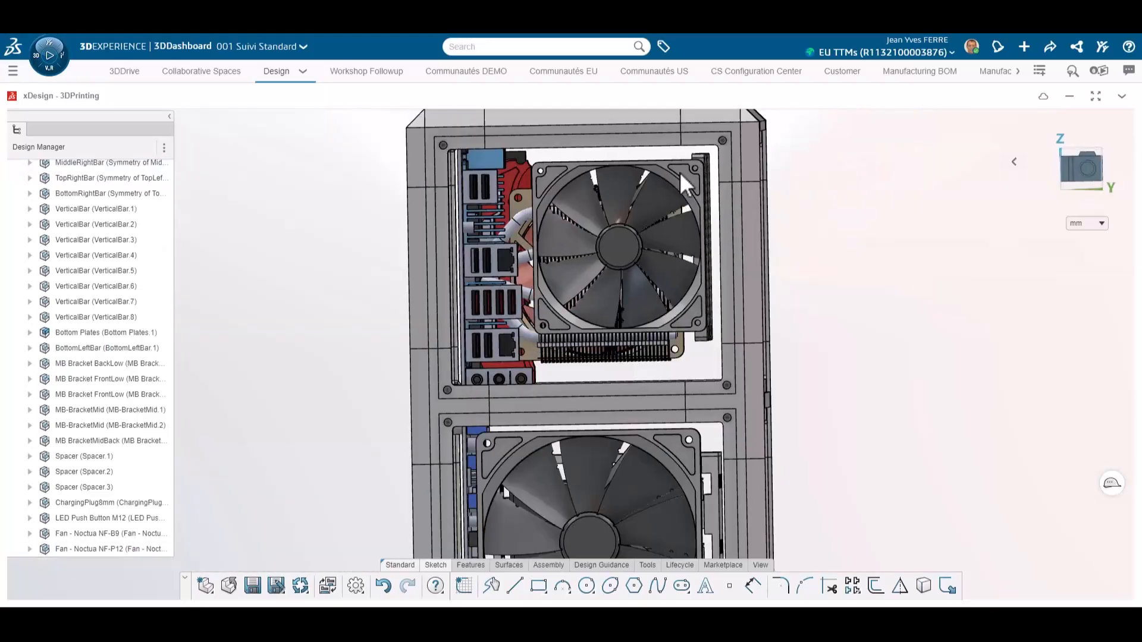
pyautogui.keyDown('ctrl'); pyautogui.moveTo(503, 159); pyautogui.dragTo(552, 247, button='middle'); pyautogui.keyUp('ctrl')
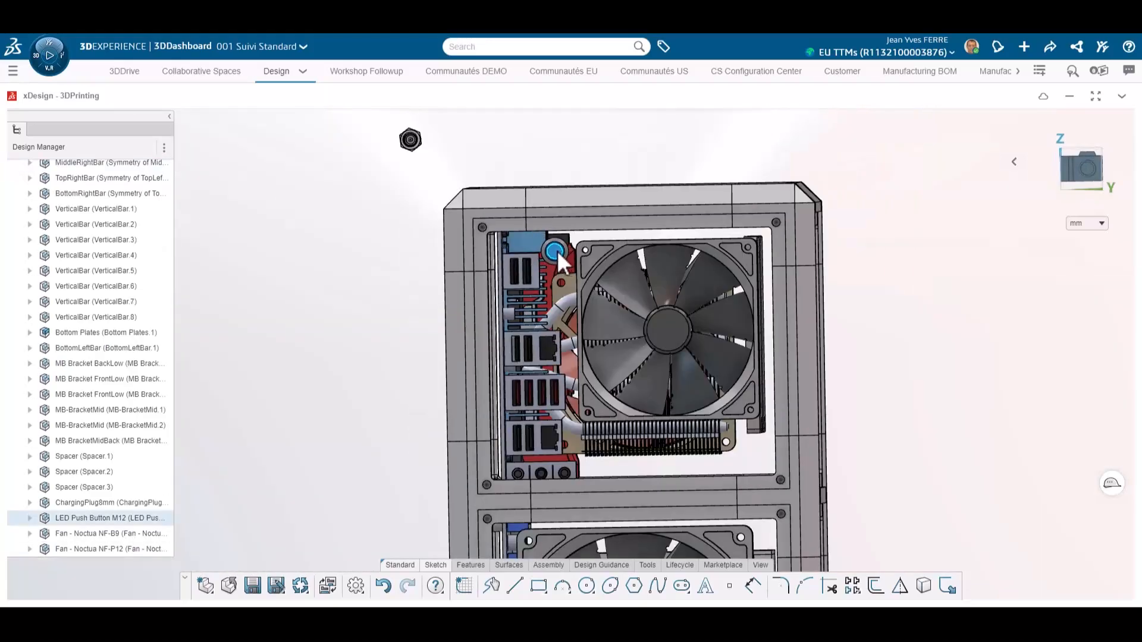
pyautogui.moveTo(412, 140); pyautogui.dragTo(523, 442)
pyautogui.click(804, 369)
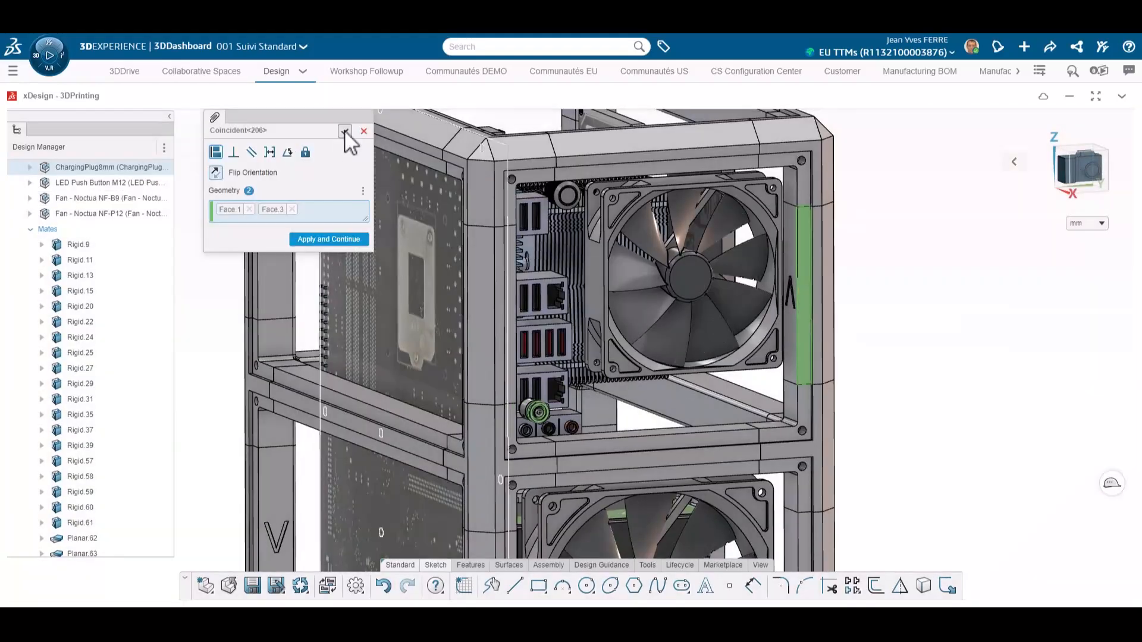
pyautogui.click(345, 132)
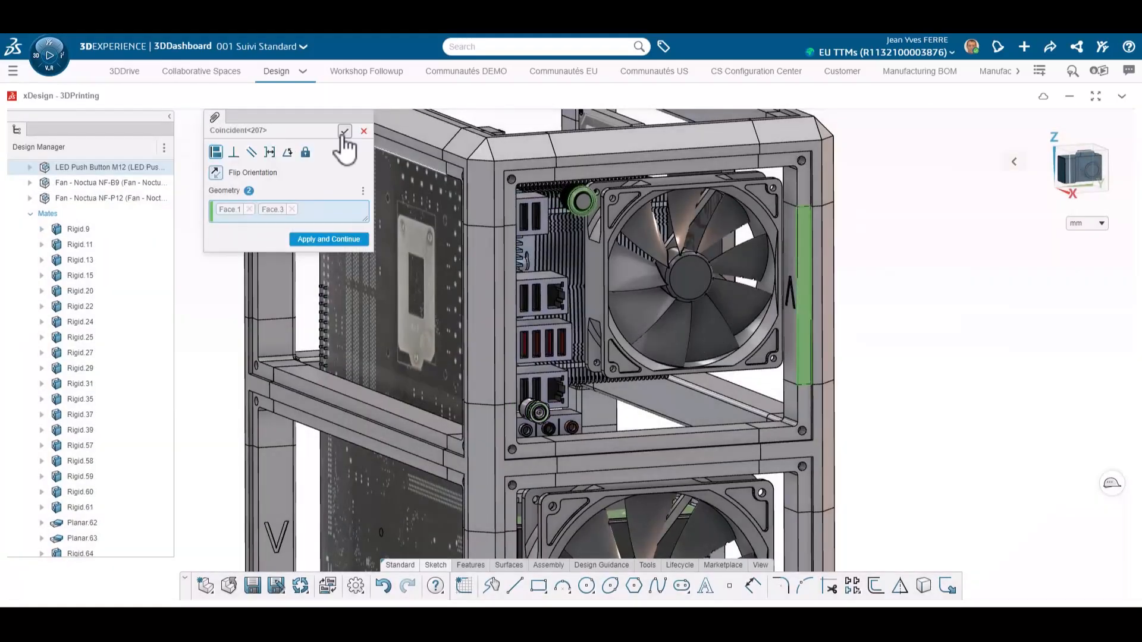
pyautogui.click(345, 131)
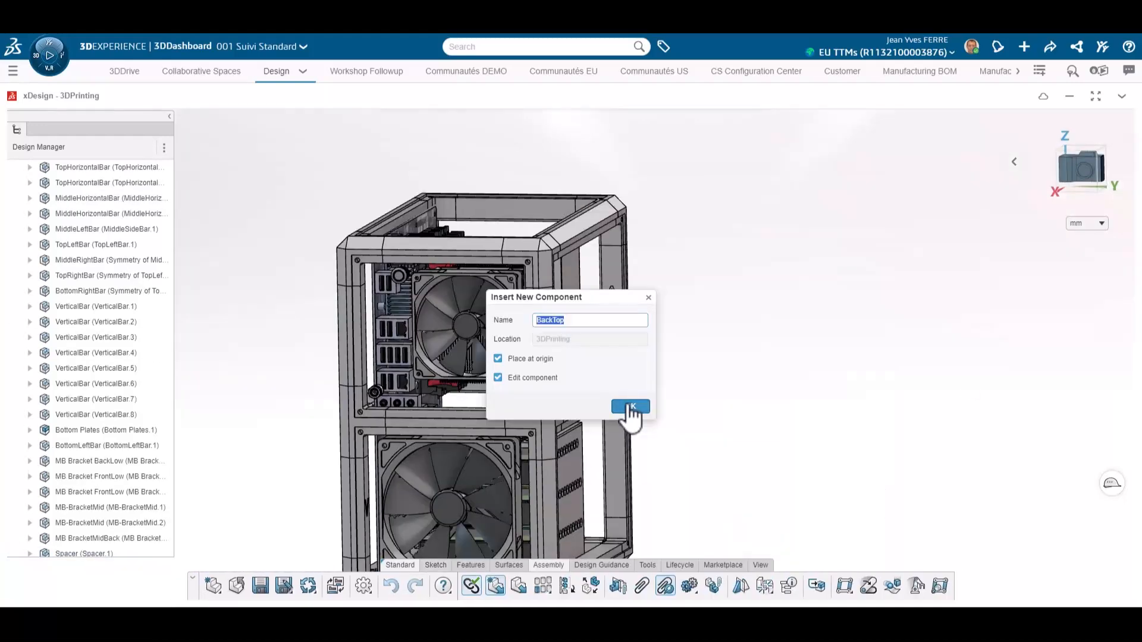
# Step: Insert a new component named BackTop and extrude its sketched cover panel
pyautogui.click(631, 408)
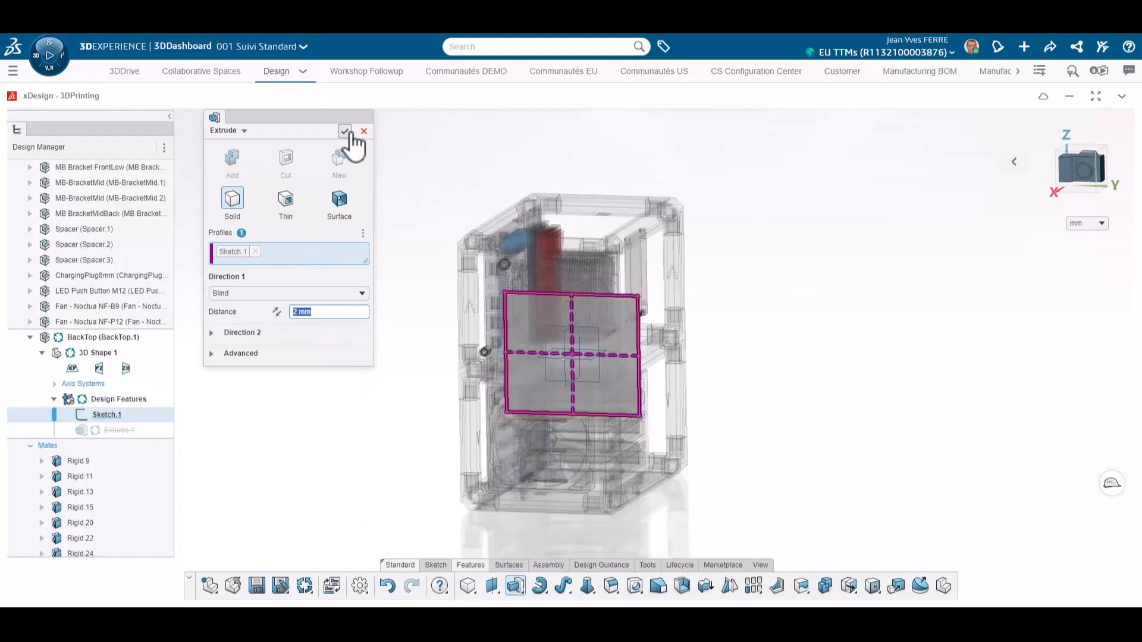
pyautogui.press('Return')
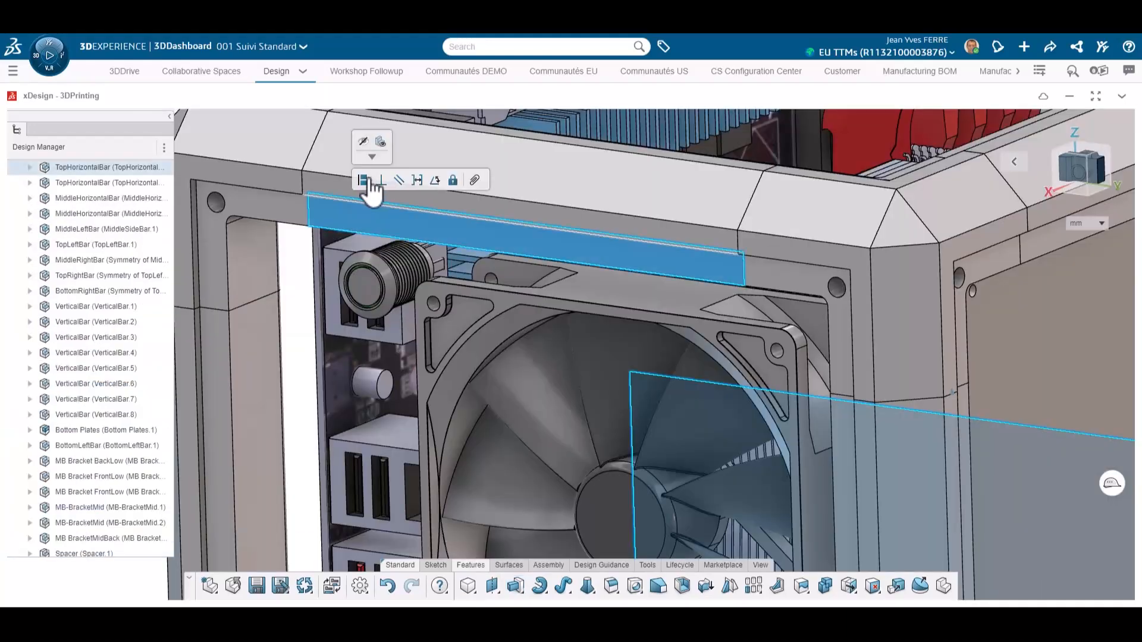
# Step: Cut the Sketch.2 holes through the BackTop panel up to next
pyautogui.click(370, 182)
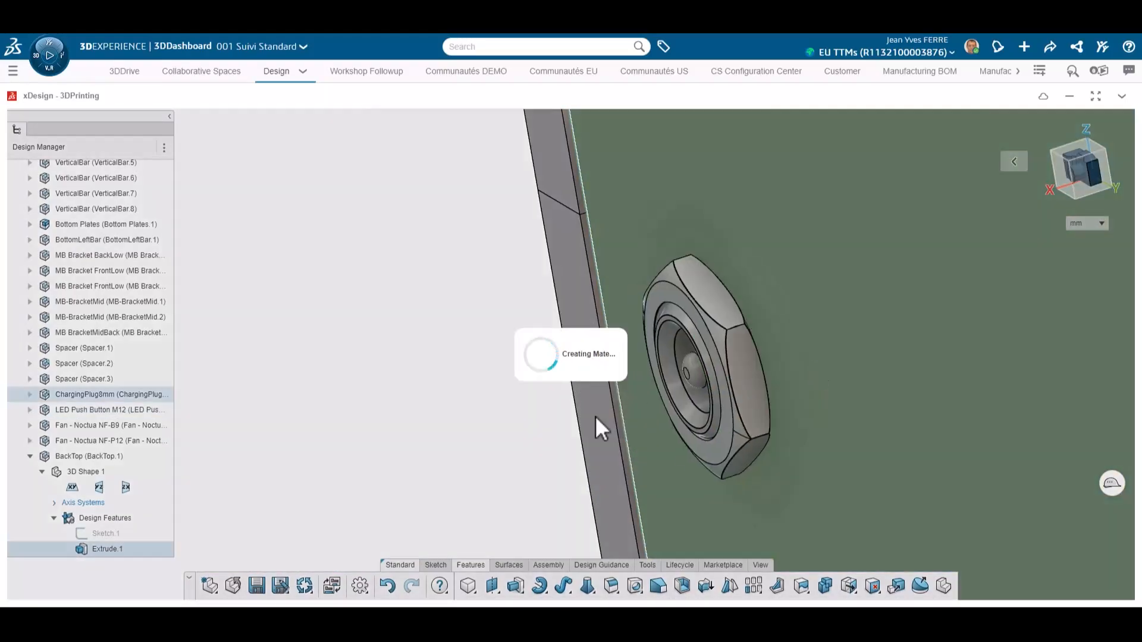
pyautogui.scroll(-3, 595, 415)
pyautogui.moveTo(512, 463); pyautogui.dragTo(772, 382, button='middle')
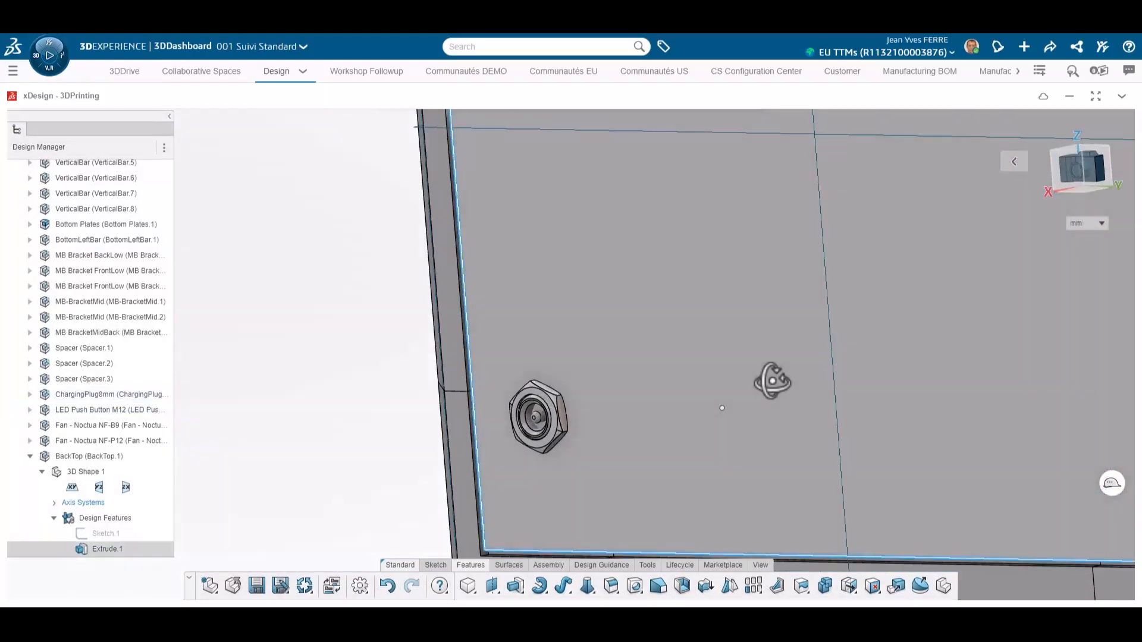
pyautogui.scroll(-5, 679, 255)
pyautogui.scroll(5, 680, 255)
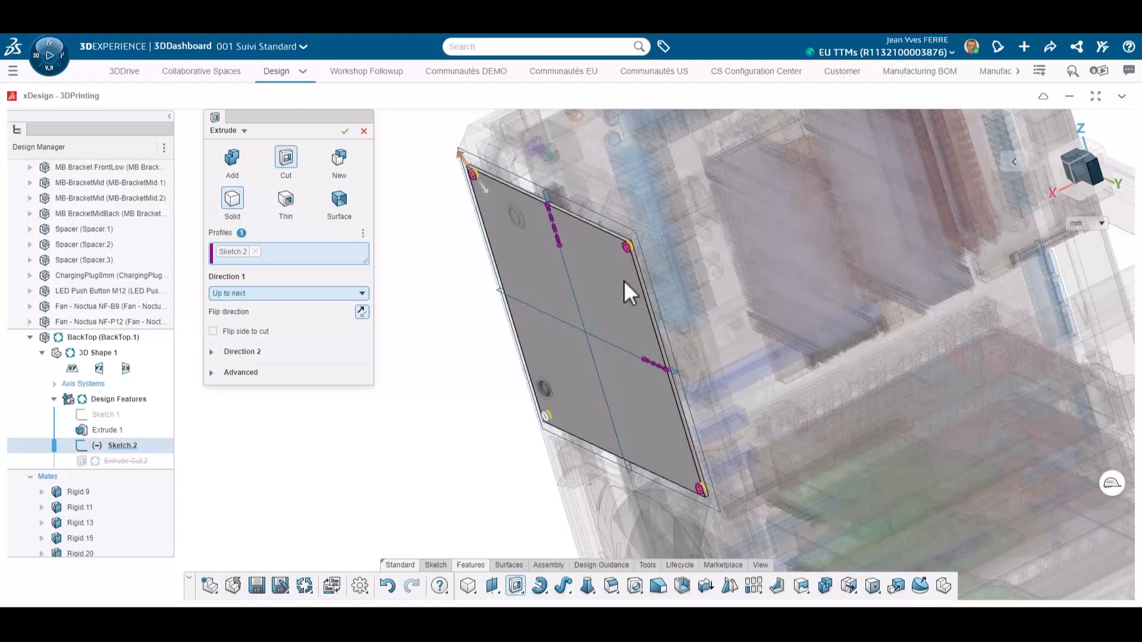
pyautogui.scroll(5, 623, 280)
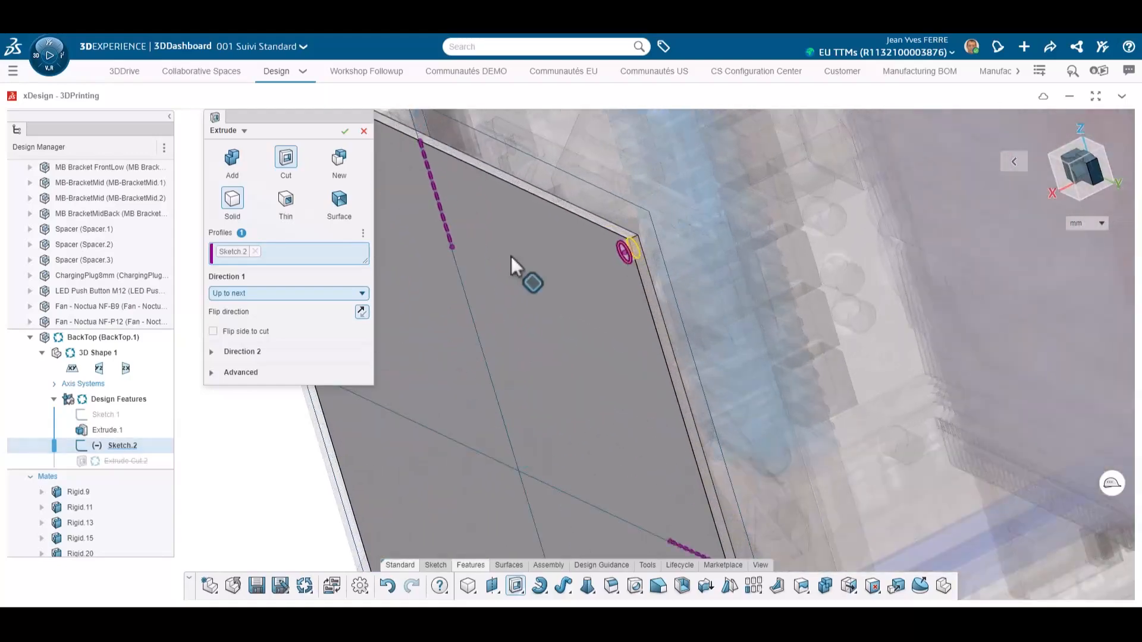
pyautogui.click(345, 131)
# Step: Fillet the BackTop panel's corner edges, using the suggested matching edges
pyautogui.scroll(-3, 515, 327)
pyautogui.moveTo(515, 328); pyautogui.dragTo(565, 325, button='middle')
pyautogui.scroll(-2, 669, 374)
pyautogui.scroll(-2, 668, 373)
pyautogui.moveTo(669, 373); pyautogui.dragTo(650, 347, button='middle')
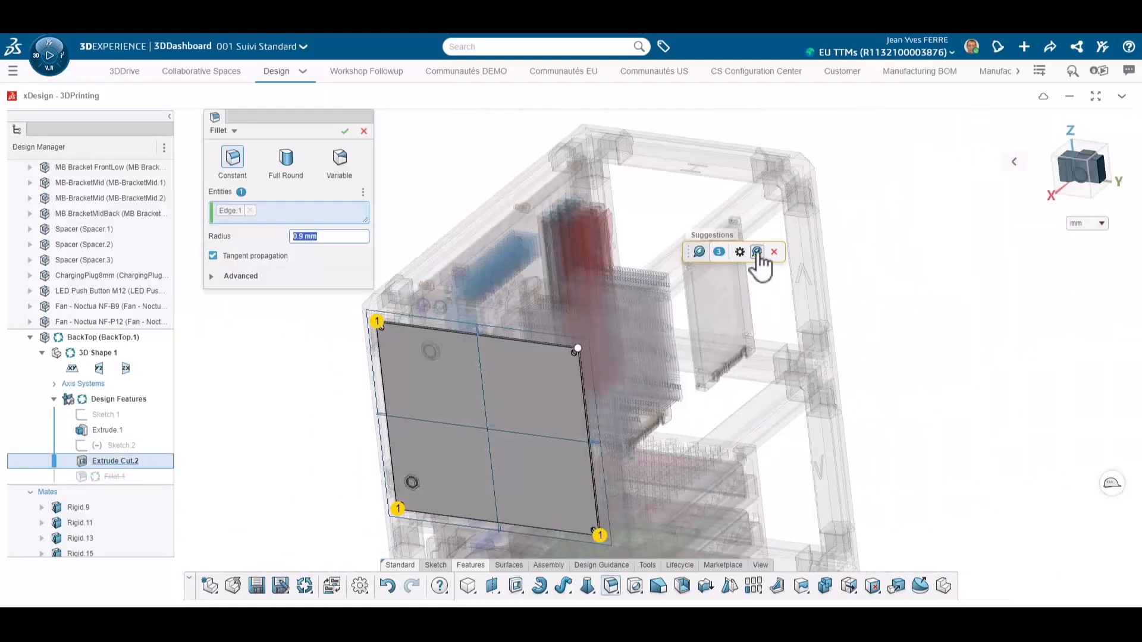
pyautogui.click(758, 250)
pyautogui.click(345, 131)
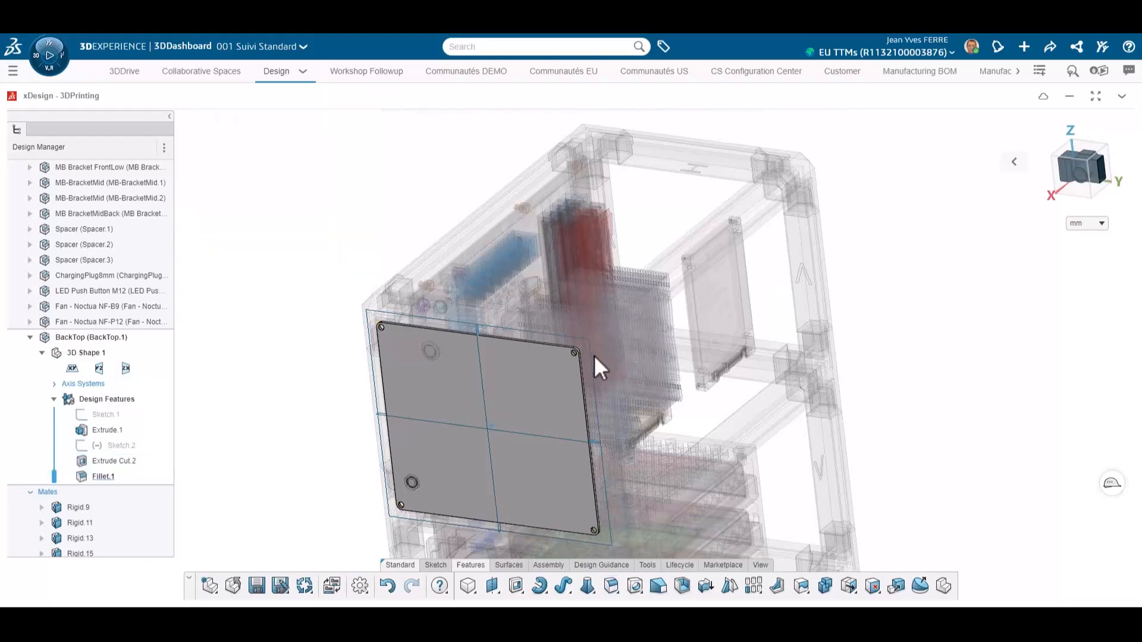
# Step: Chamfer a corner hole edge of the panel 1 mm at 45 deg
pyautogui.scroll(6, 573, 354)
pyautogui.click(567, 323)
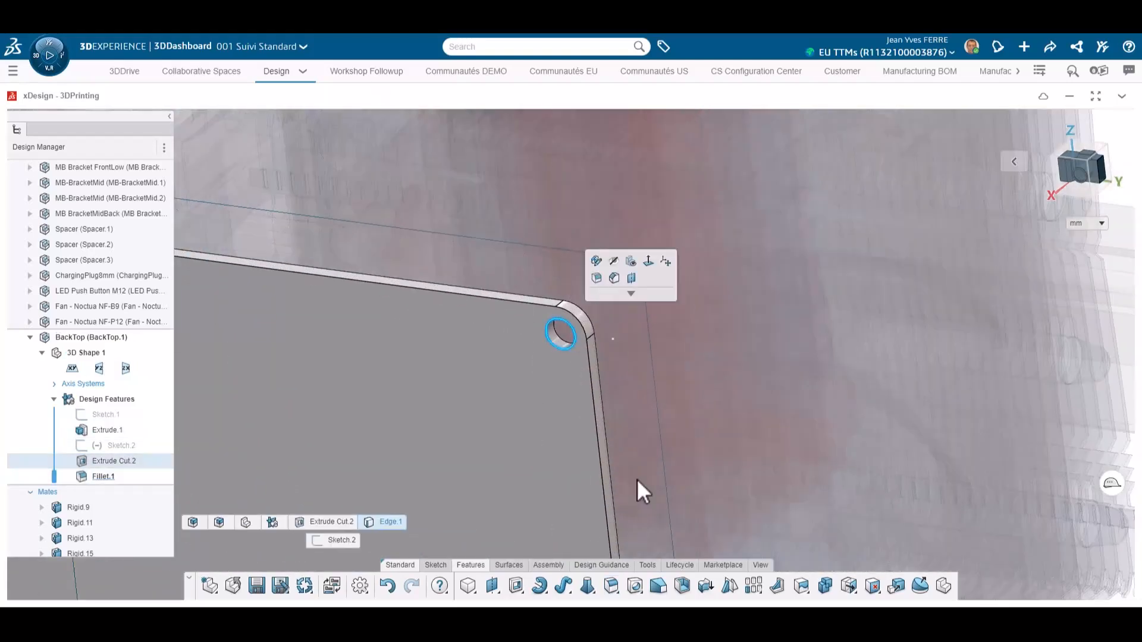
pyautogui.click(611, 586)
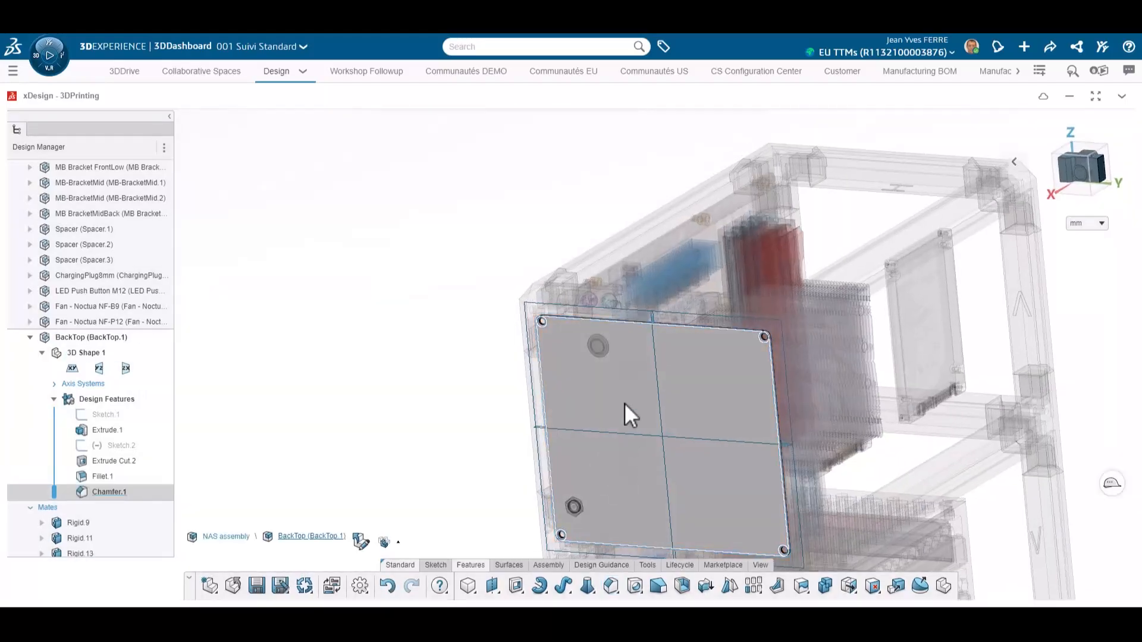
pyautogui.scroll(5, 602, 362)
pyautogui.moveTo(601, 362)
pyautogui.mouseDown(button='middle')
pyautogui.moveTo(563, 390)
pyautogui.moveTo(588, 377)
pyautogui.mouseUp(button='middle')
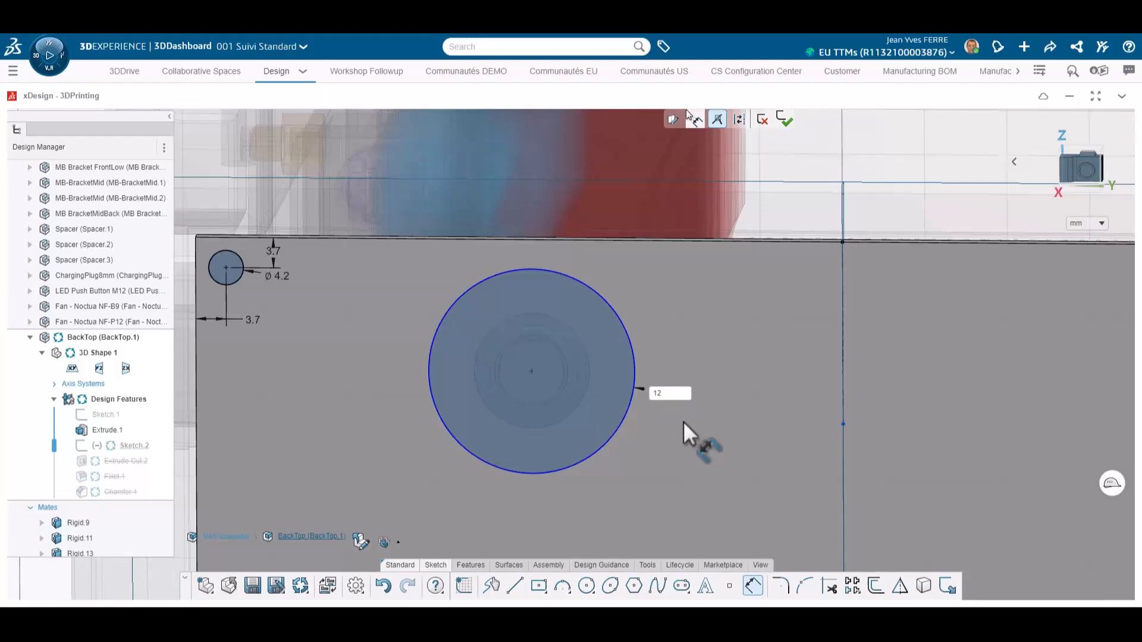
# Step: Edit Sketch.2, setting the button hole diameter to 12 mm and the lower hole's vertical distance to 22 mm
pyautogui.write('12')
pyautogui.press('Return')
pyautogui.scroll(2, 553, 367)
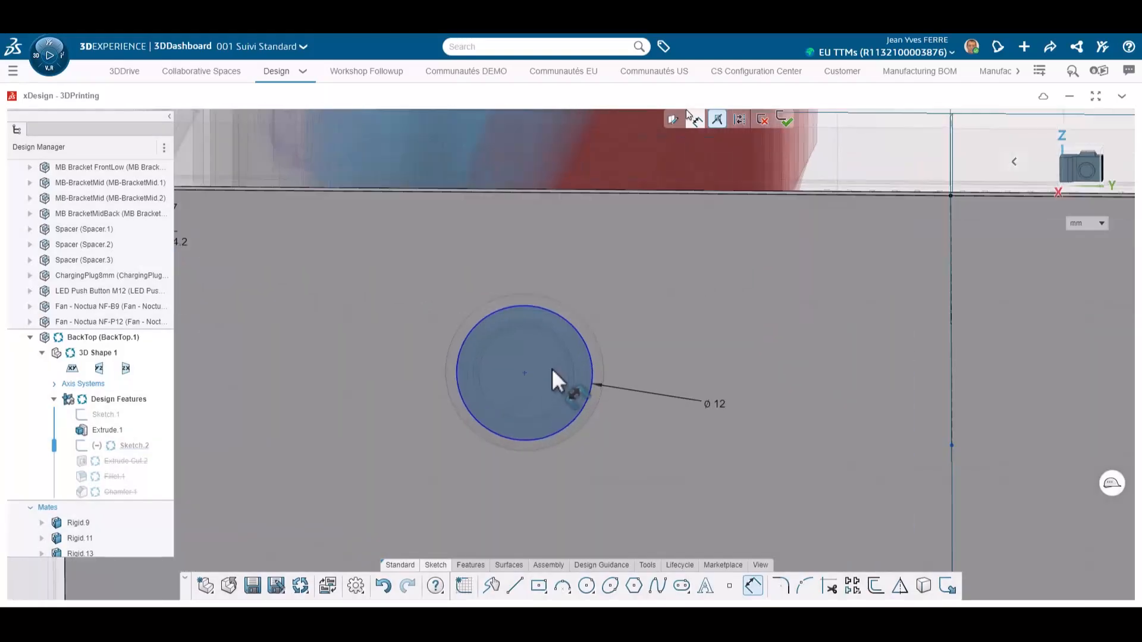
pyautogui.scroll(-2, 552, 369)
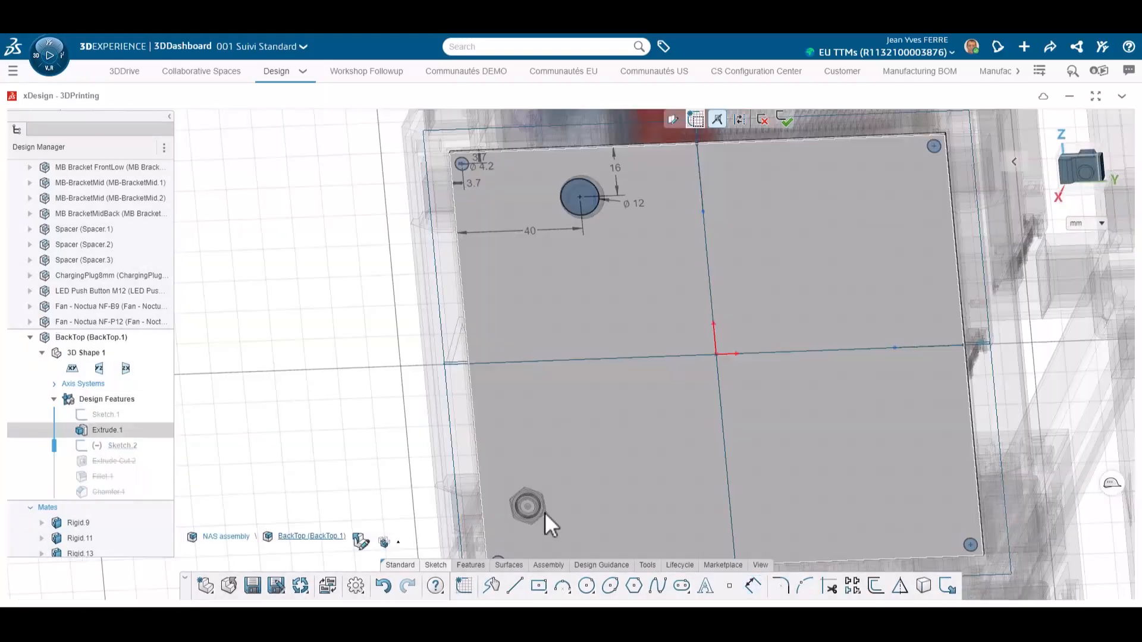
pyautogui.scroll(3, 535, 494)
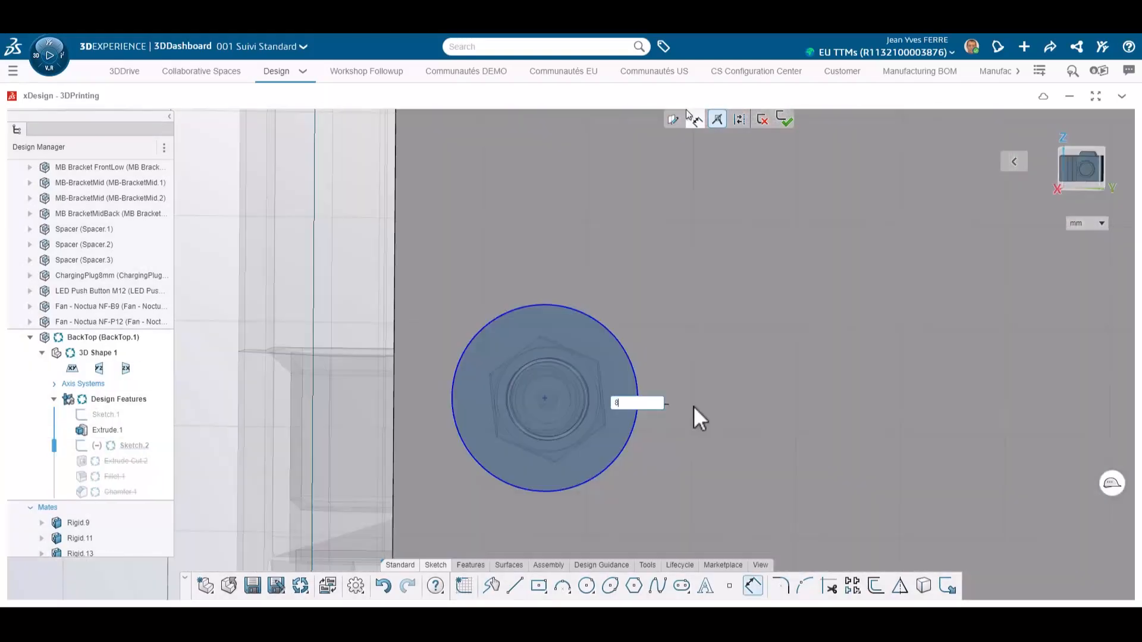
pyautogui.press('Return')
pyautogui.scroll(-2, 505, 423)
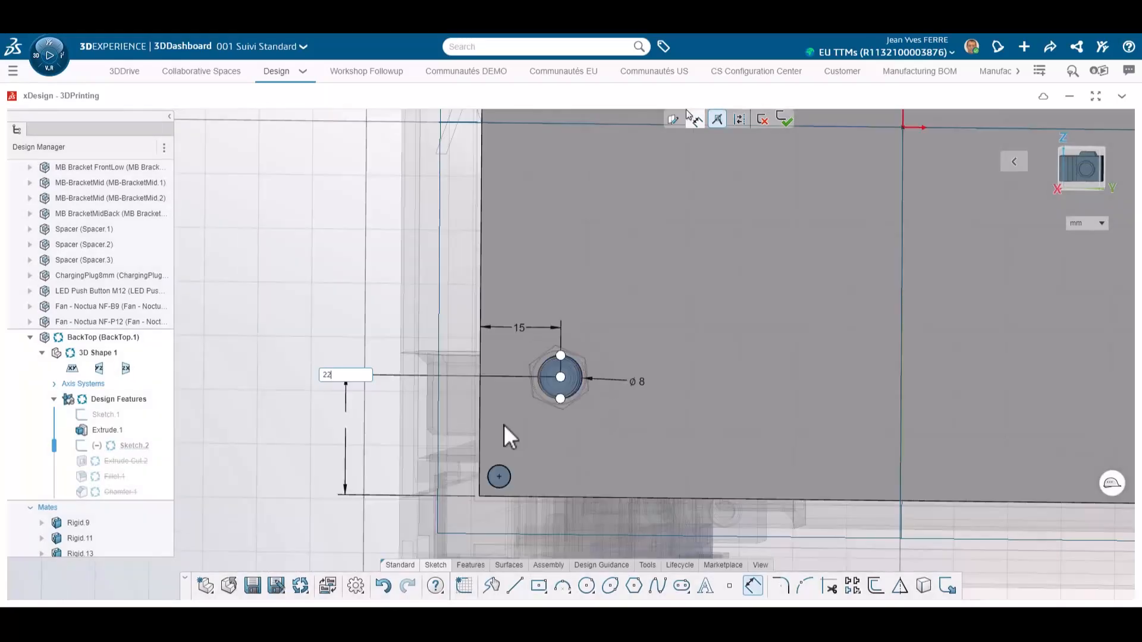
pyautogui.click(784, 120)
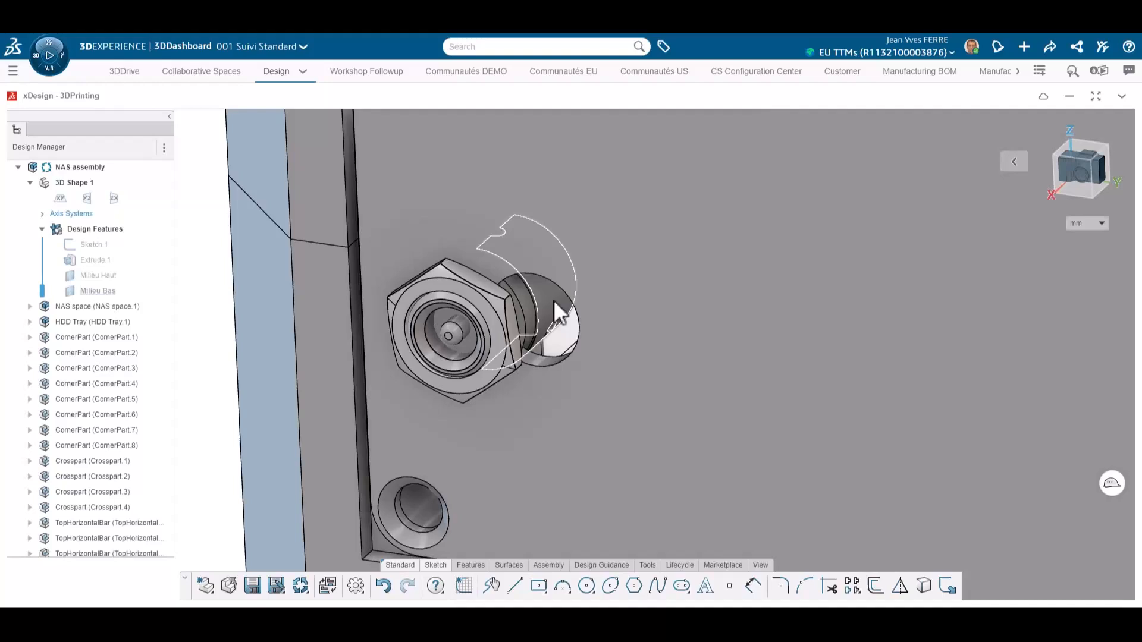
# Step: Mate the LED push button into the 12 mm hole of the BackTop panel
pyautogui.click(548, 359)
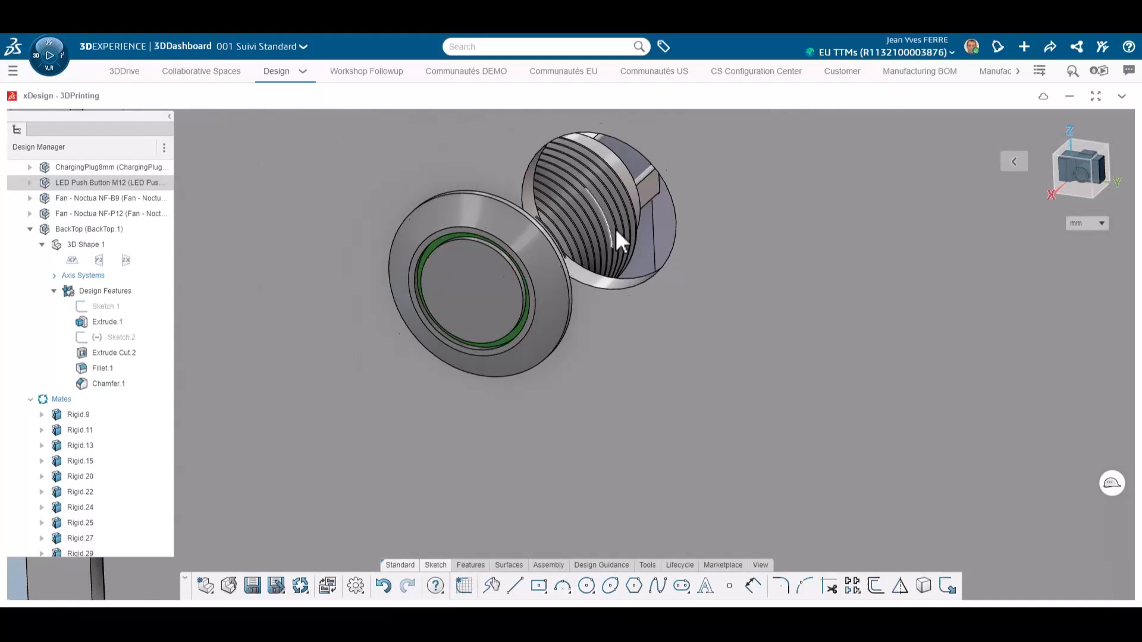
pyautogui.scroll(2, 615, 229)
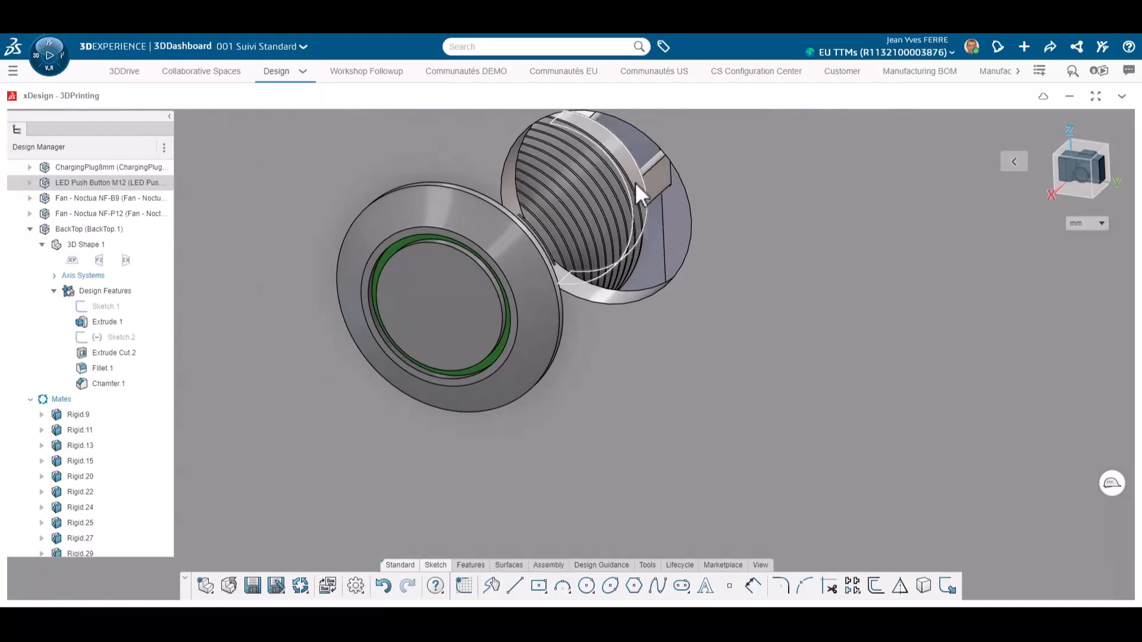
pyautogui.click(635, 182)
pyautogui.keyDown('ctrl'); pyautogui.click(637, 295); pyautogui.keyUp('ctrl')
pyautogui.click(666, 266)
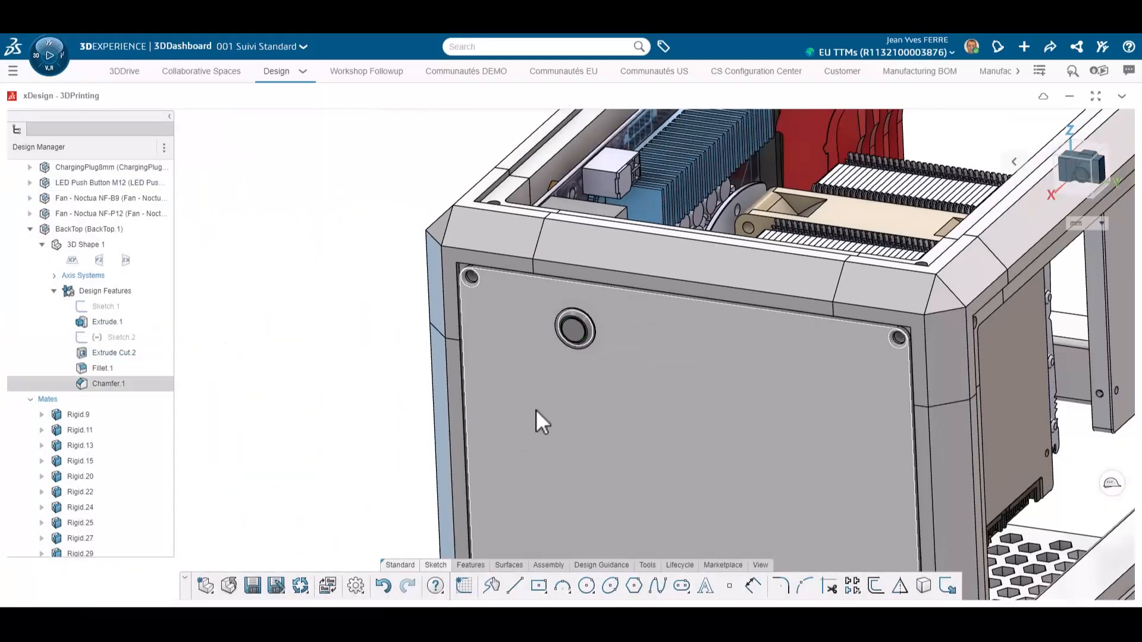
# Step: Start a sketch on the BackTop panel referencing the fan's mounting hole positions
pyautogui.click(613, 322)
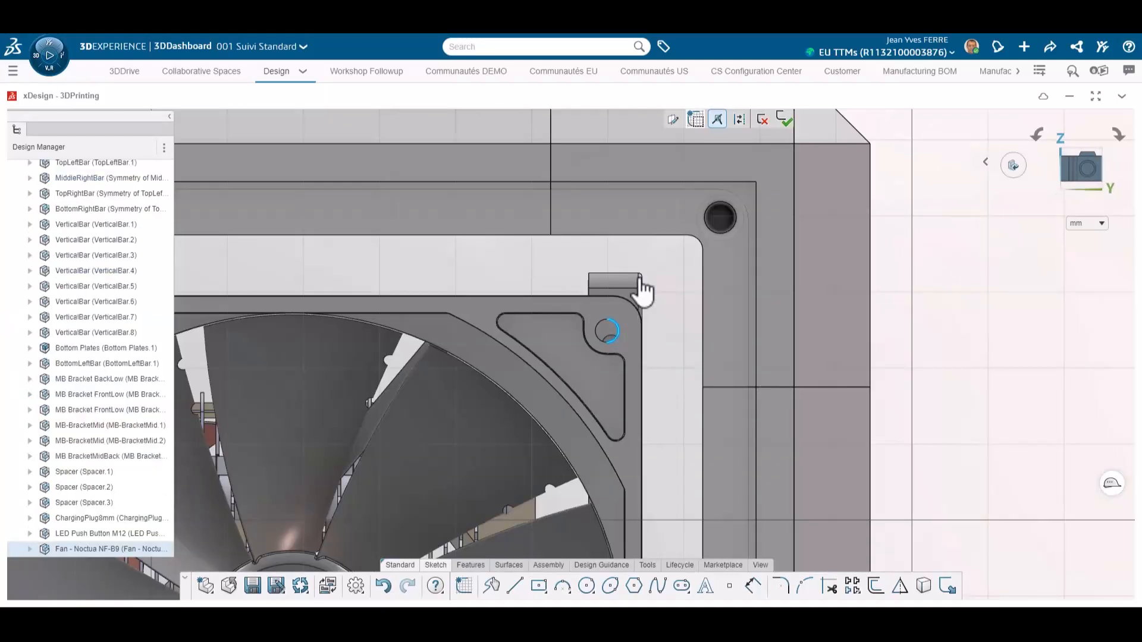
pyautogui.click(639, 279)
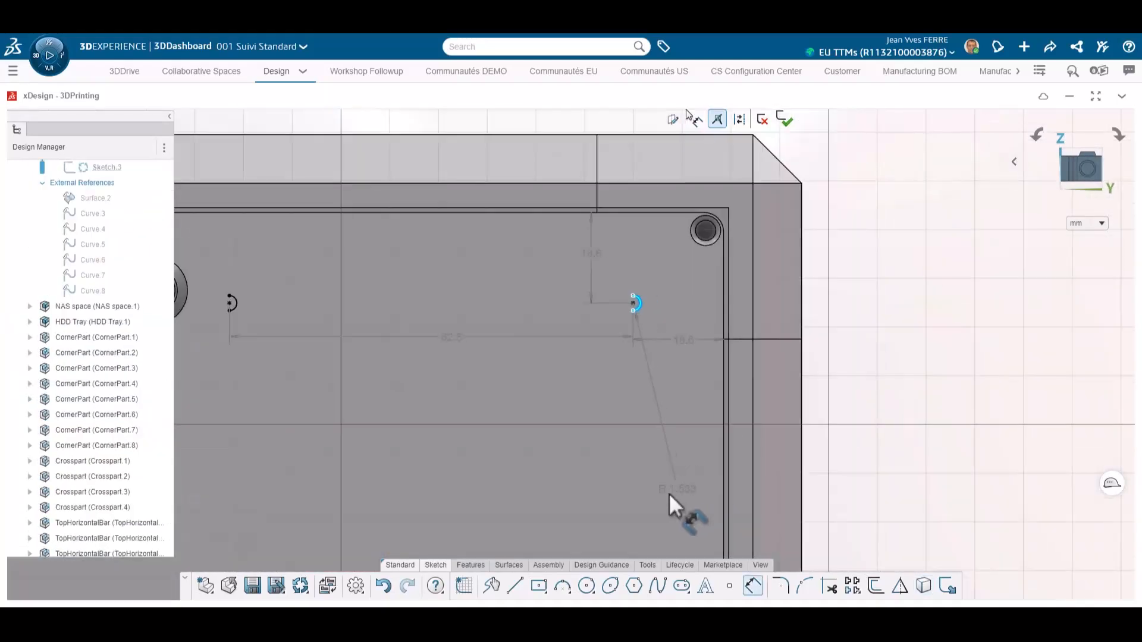
pyautogui.scroll(-3, 669, 494)
pyautogui.scroll(4, 619, 505)
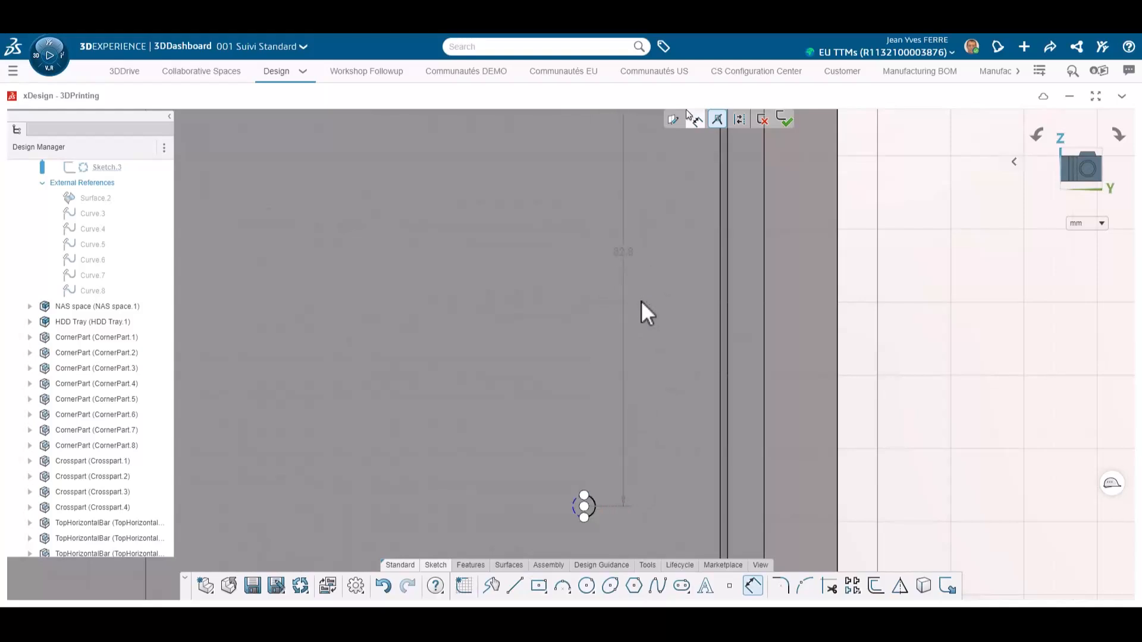
pyautogui.scroll(-5, 508, 337)
pyautogui.scroll(2, 570, 178)
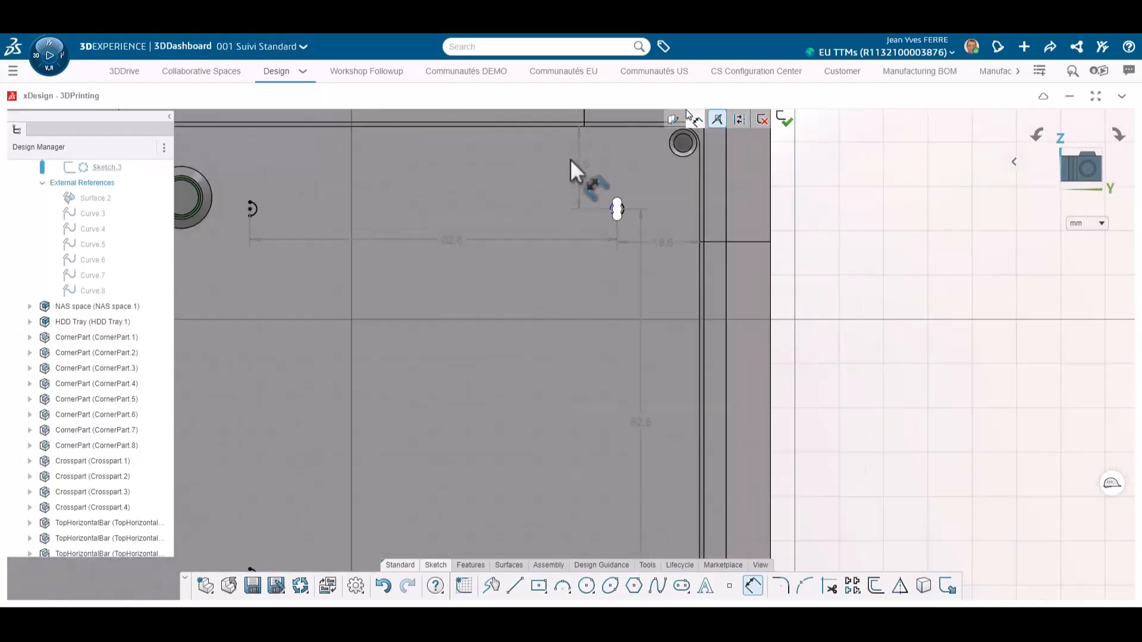
pyautogui.scroll(-2, 687, 119)
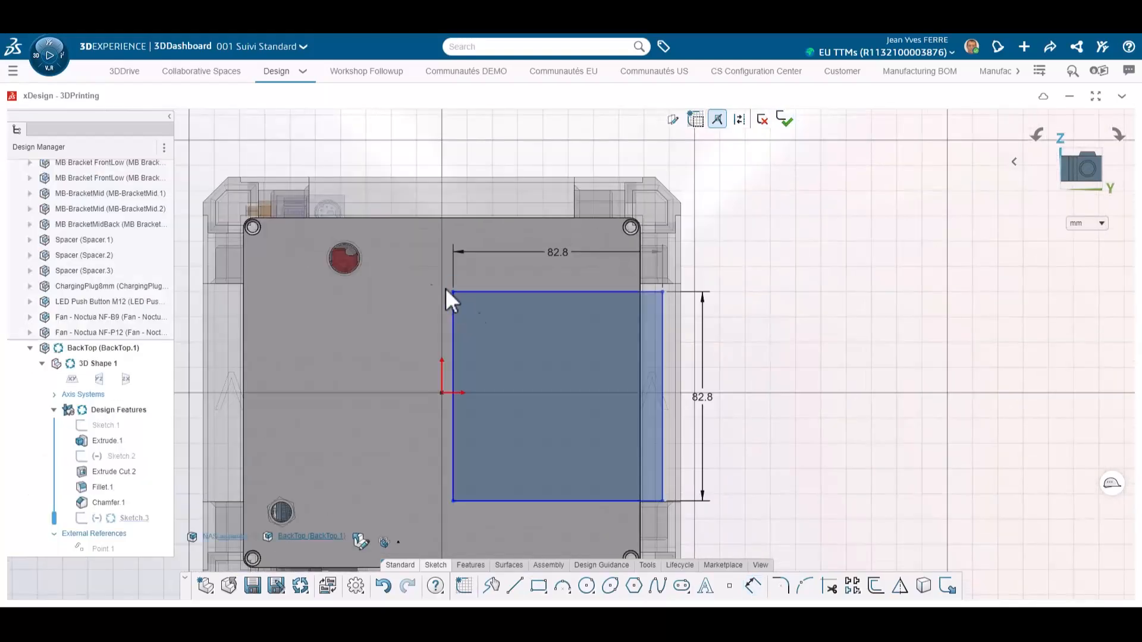
# Step: Constrain the fan-hole square and set its distances from the panel's top and side edges to 18.6 mm and 8.6 mm
pyautogui.moveTo(446, 290); pyautogui.dragTo(393, 271)
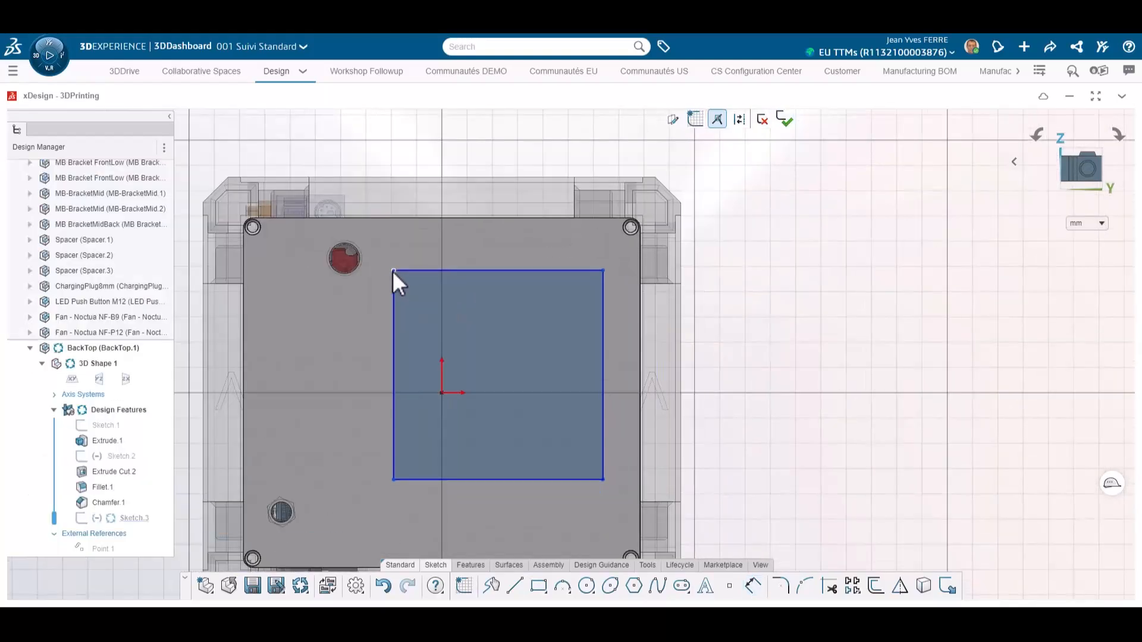
pyautogui.moveTo(374, 148); pyautogui.dragTo(643, 496)
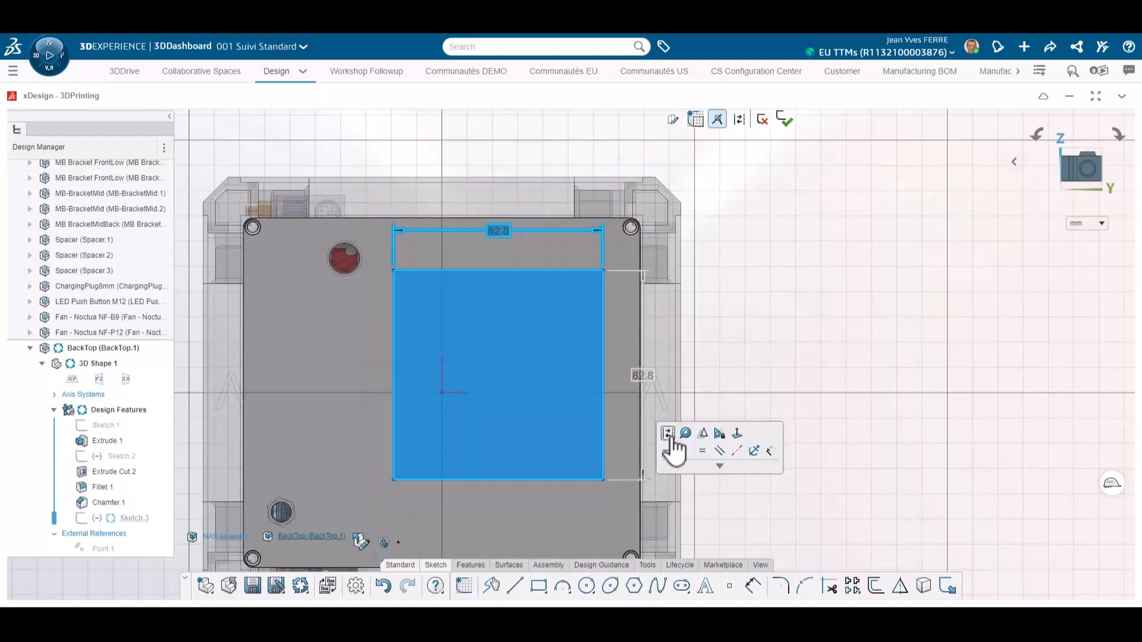
pyautogui.click(670, 435)
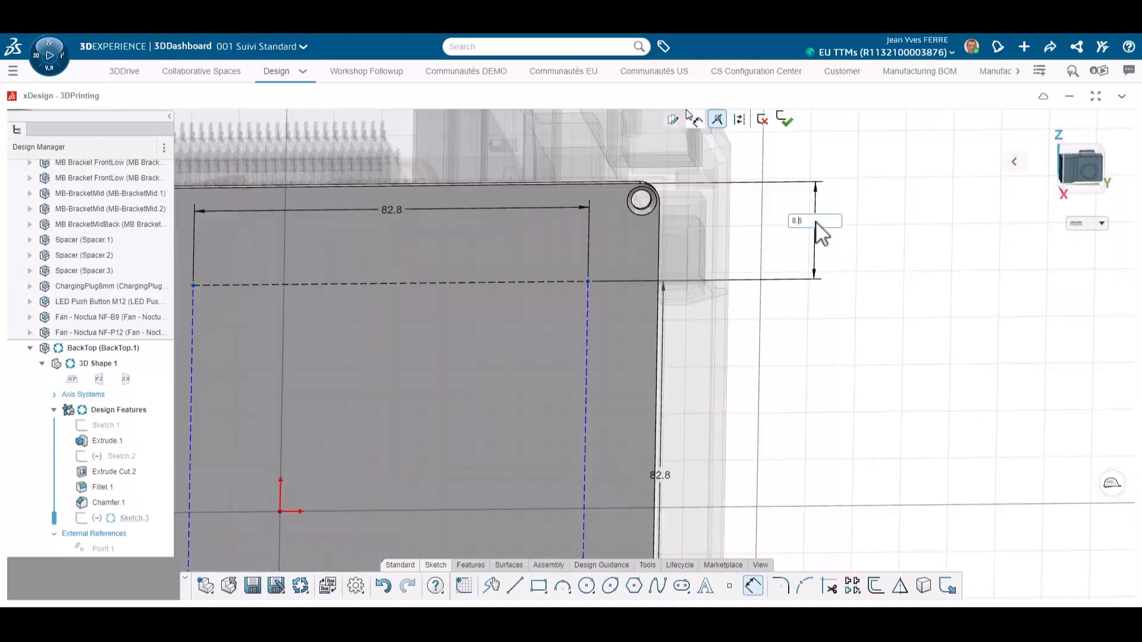
pyautogui.press('Return')
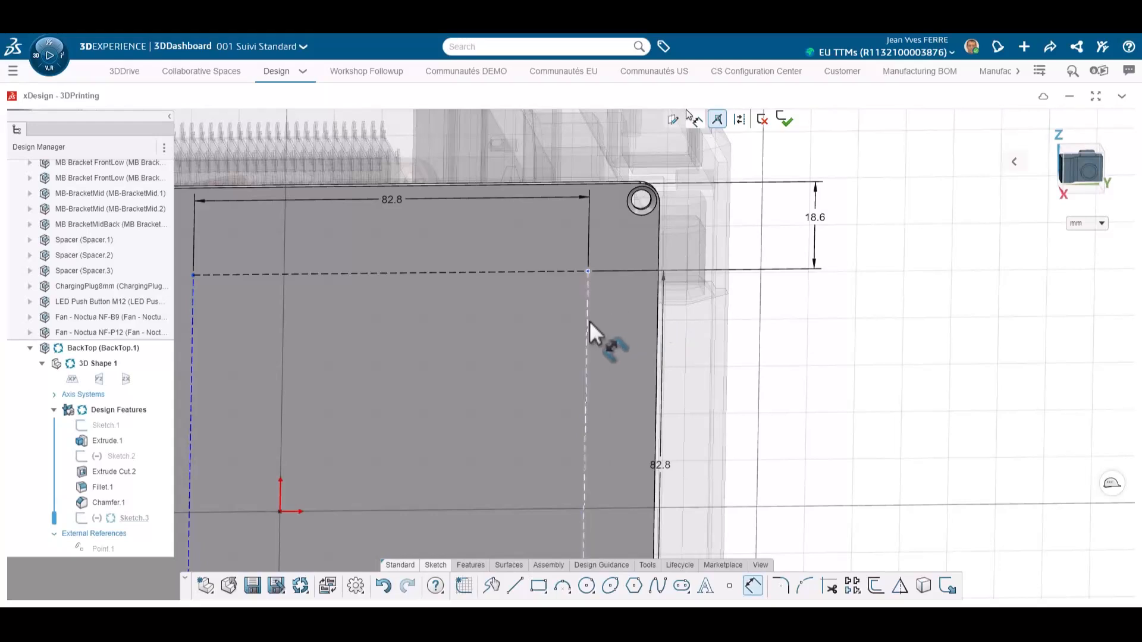
pyautogui.click(655, 337)
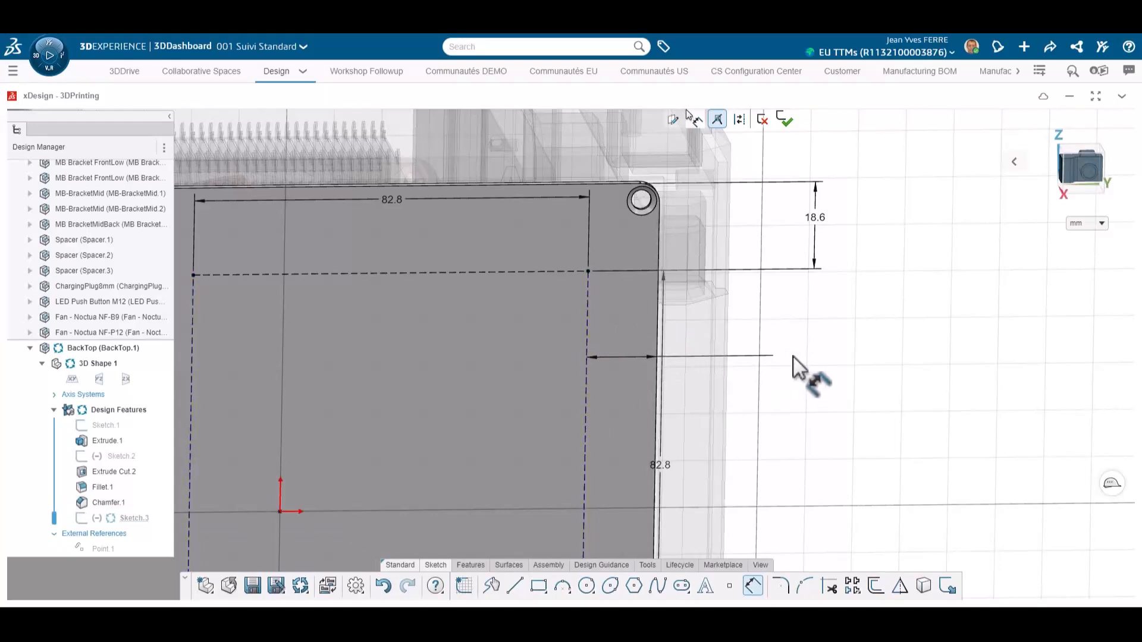
pyautogui.write('8.6')
pyautogui.press('Return')
# Step: Cut-extrude Sketch.3's fan mounting holes through the panel using Up to next
pyautogui.scroll(-1, 758, 356)
pyautogui.click(574, 450)
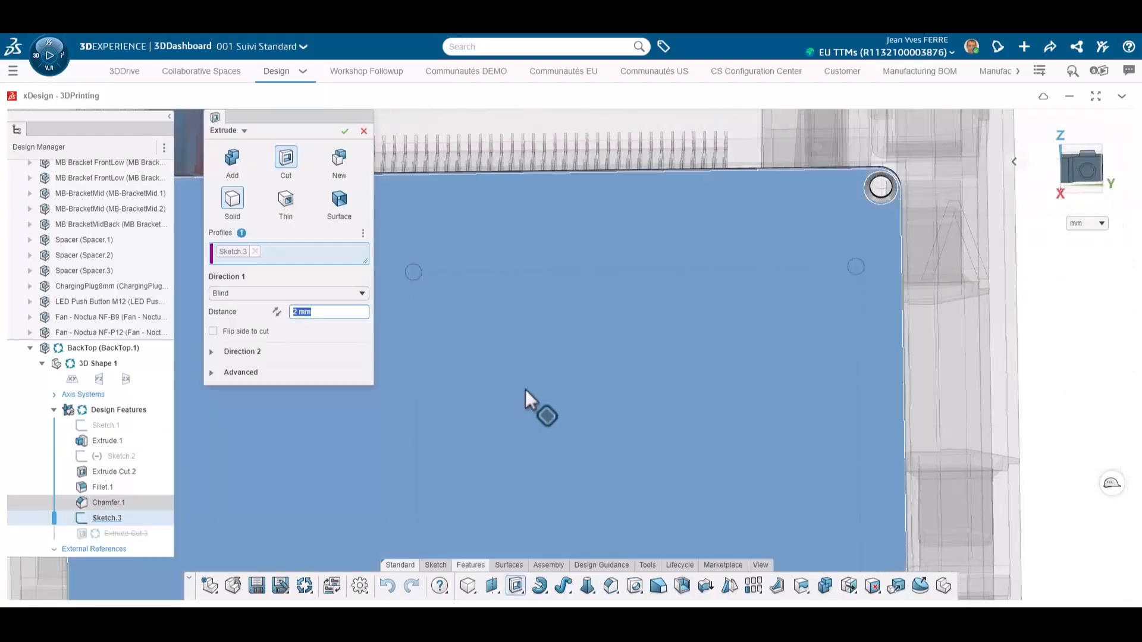
pyautogui.click(321, 293)
pyautogui.click(306, 371)
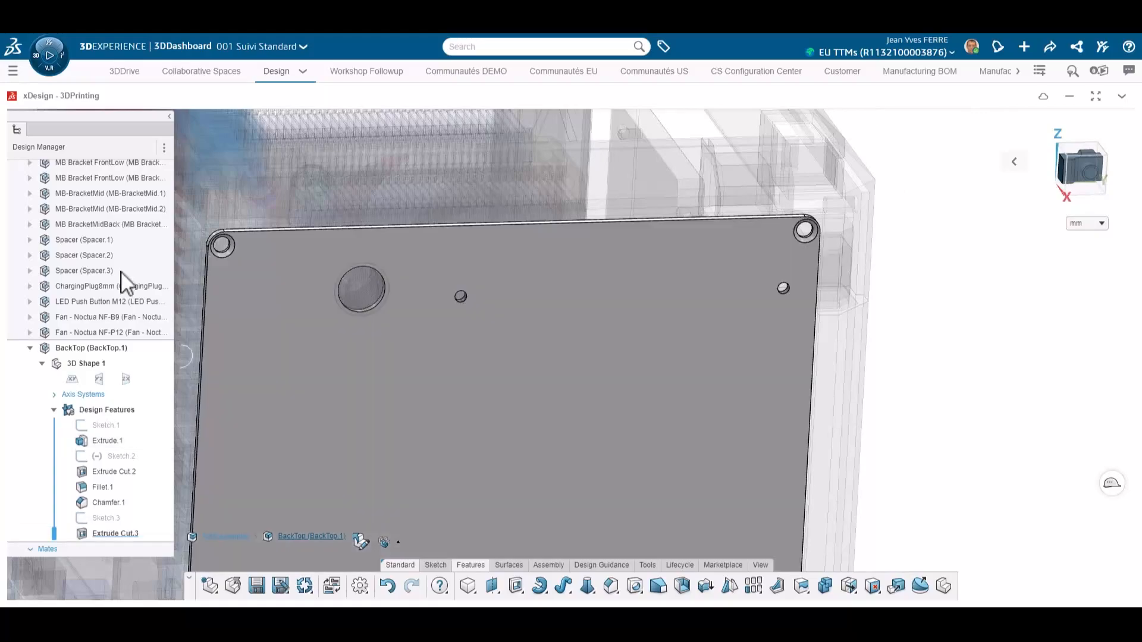
# Step: Edit Sketch.4 around the fan, setting its circle diameter to 87 mm, and exit the sketch
pyautogui.scroll(10, 113, 273)
pyautogui.doubleClick(97, 163)
pyautogui.scroll(-3, 648, 383)
pyautogui.moveTo(653, 383)
pyautogui.mouseDown(button='middle')
pyautogui.moveTo(480, 401)
pyautogui.moveTo(642, 400)
pyautogui.mouseUp(button='middle')
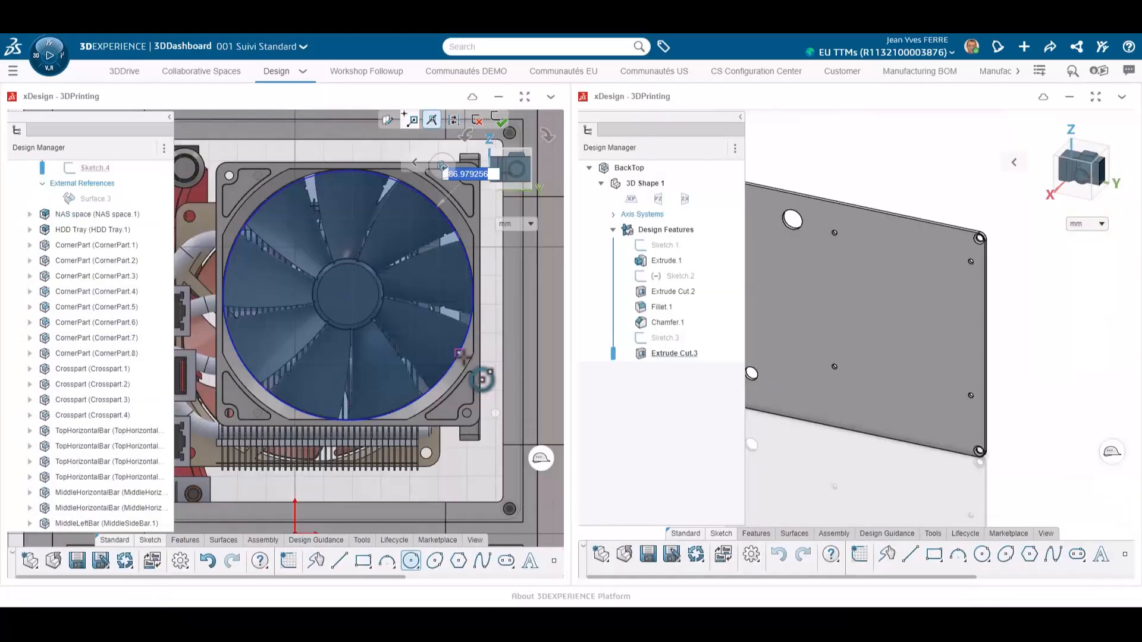
pyautogui.write('87')
pyautogui.press('Return')
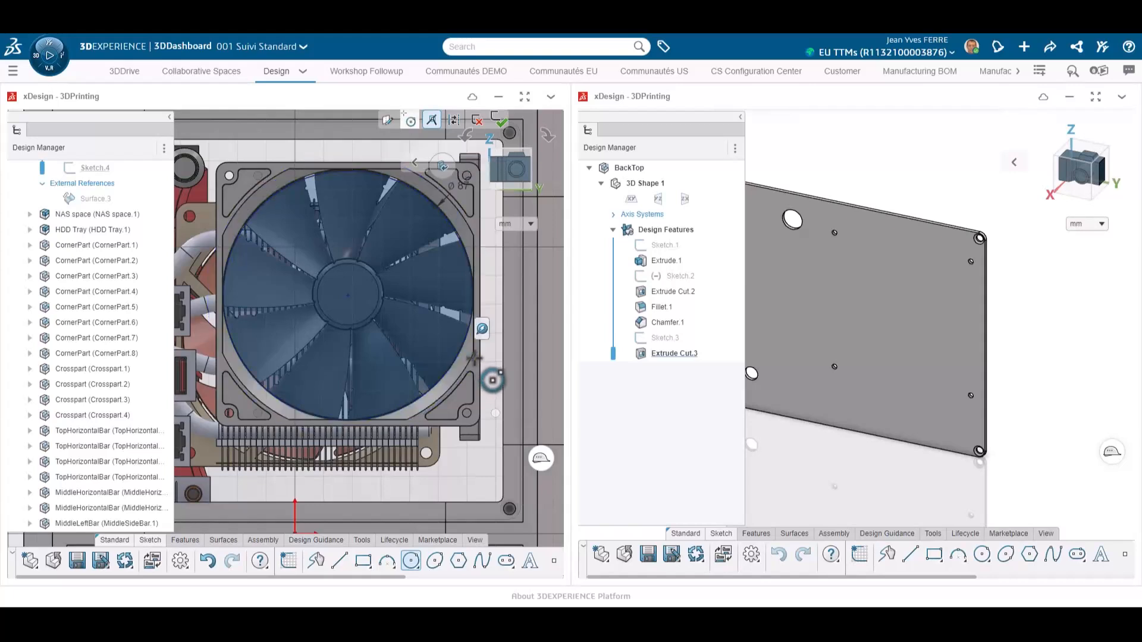
pyautogui.click(494, 125)
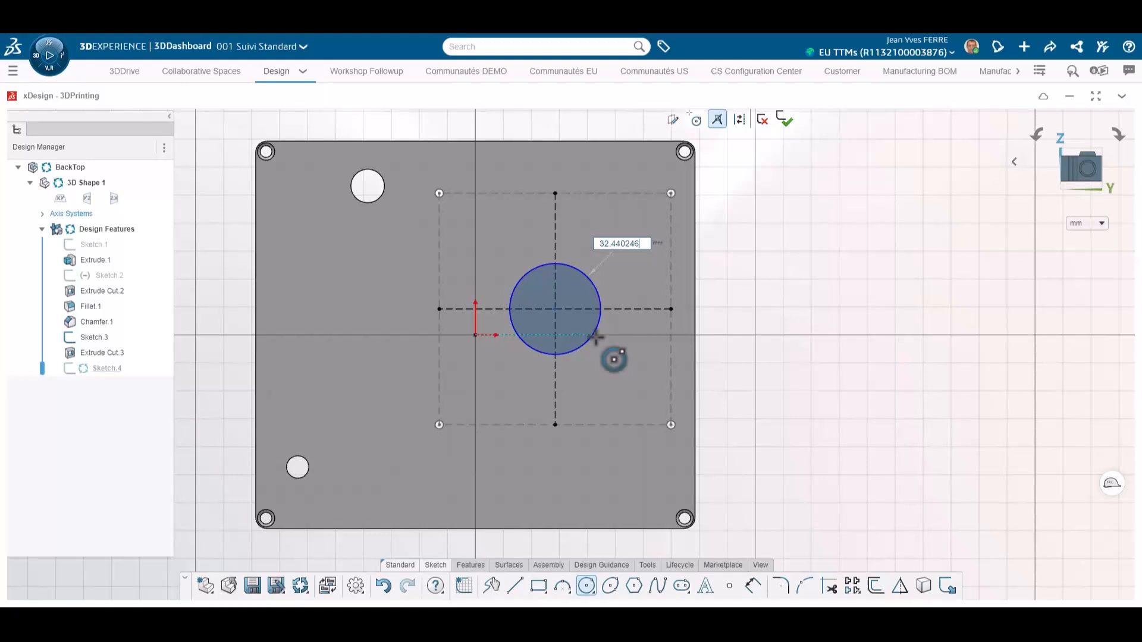
# Step: Set the BackTop sketch circle's diameter to 87 mm and exit the sketch
pyautogui.hotkey('ctrl', 'a')
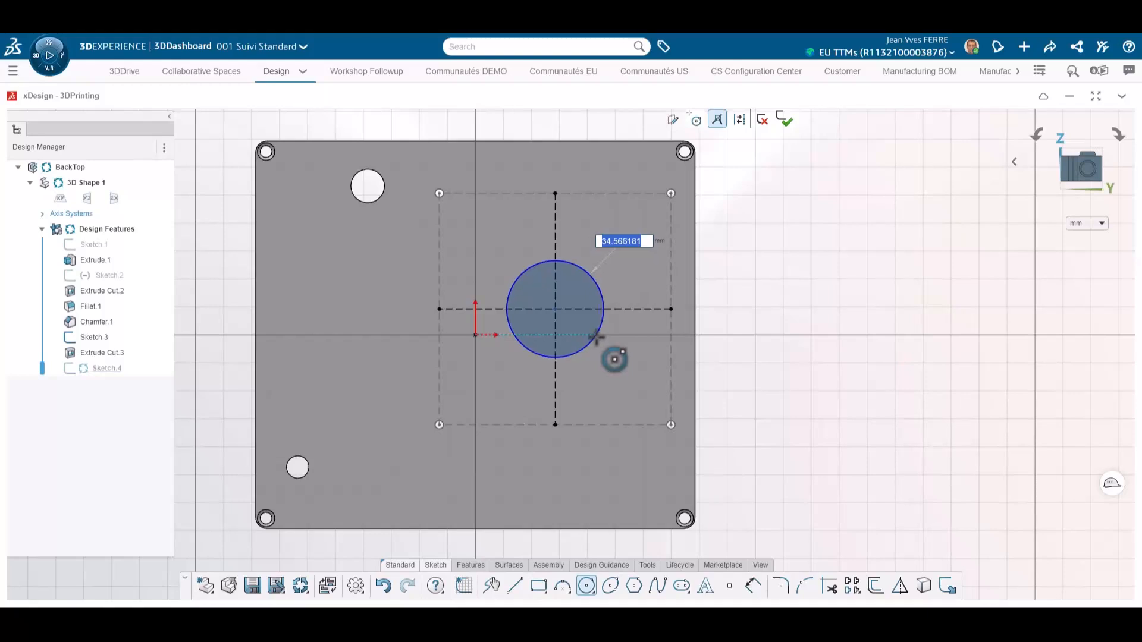
pyautogui.write('87')
pyautogui.press('Return')
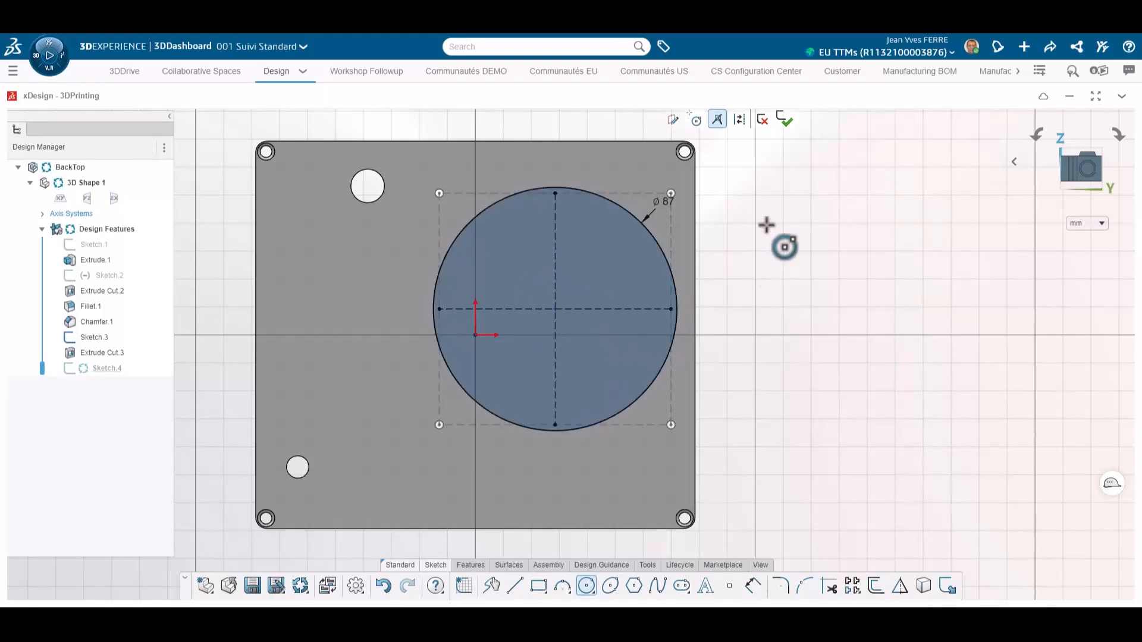
pyautogui.click(785, 120)
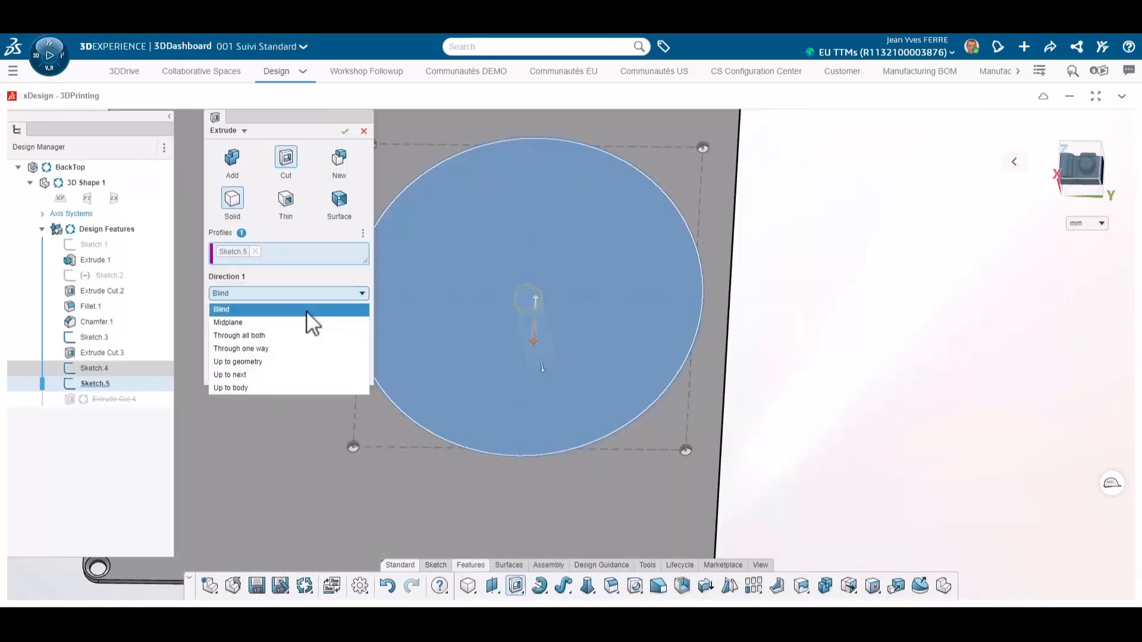
# Step: Cut-extrude the Sketch.5 vent hole up to next
pyautogui.click(299, 374)
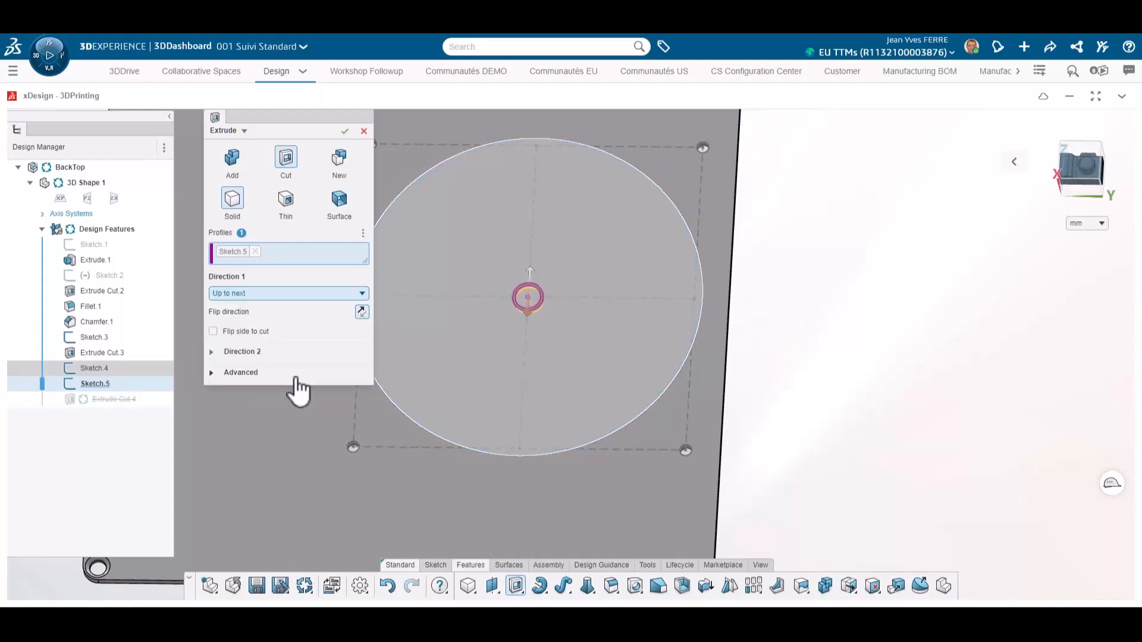
pyautogui.click(345, 131)
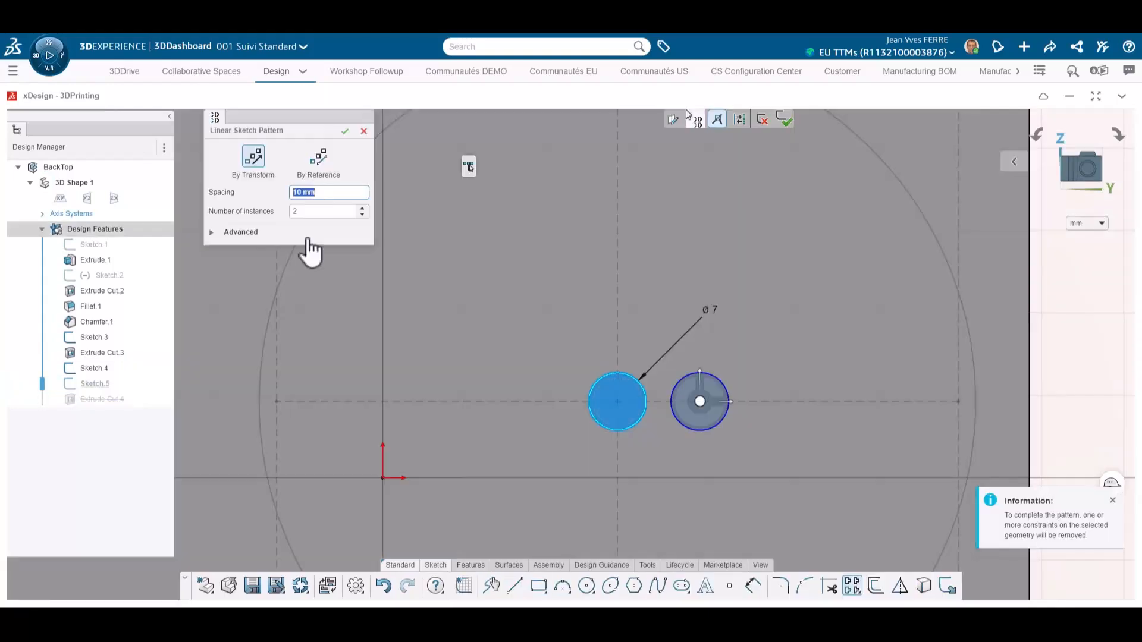
# Step: Linearly pattern the 7 mm vent circle at 10 mm spacing into five instances
pyautogui.click(363, 208)
pyautogui.click(363, 208)
pyautogui.click(363, 208)
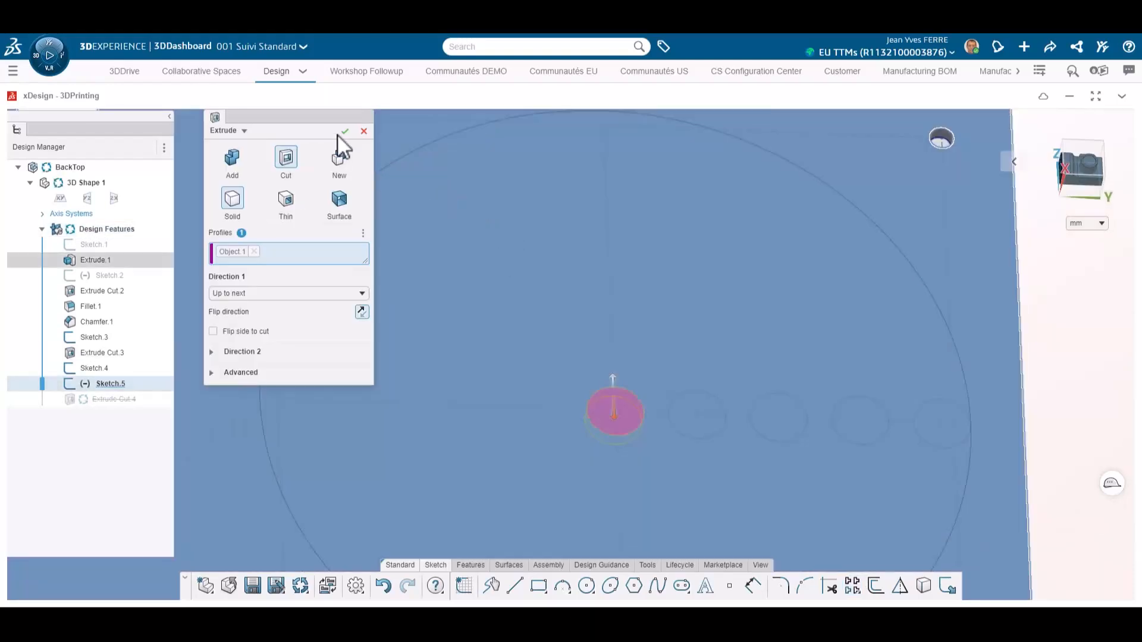
pyautogui.click(342, 134)
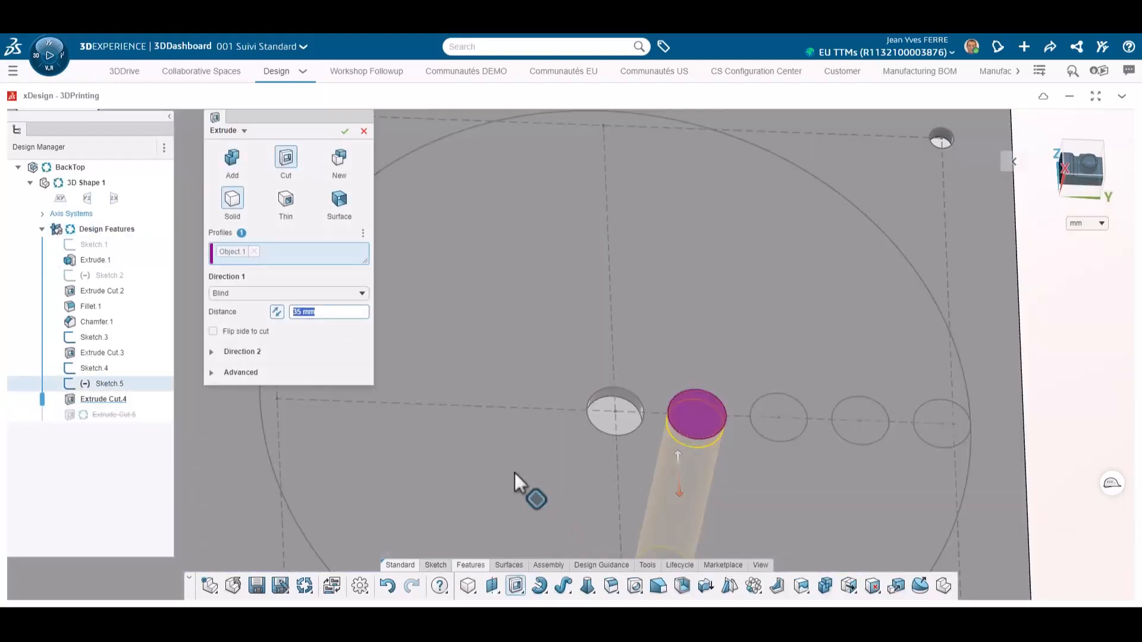
# Step: Cut-extrude each patterned vent circle using Up to next
pyautogui.click(326, 293)
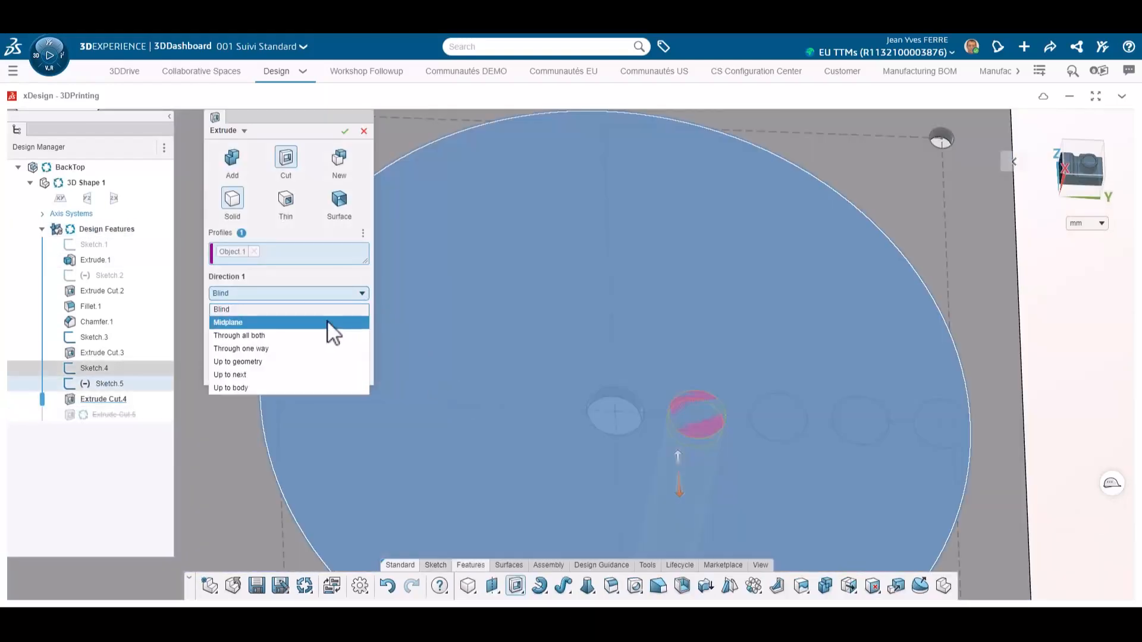
pyautogui.click(319, 374)
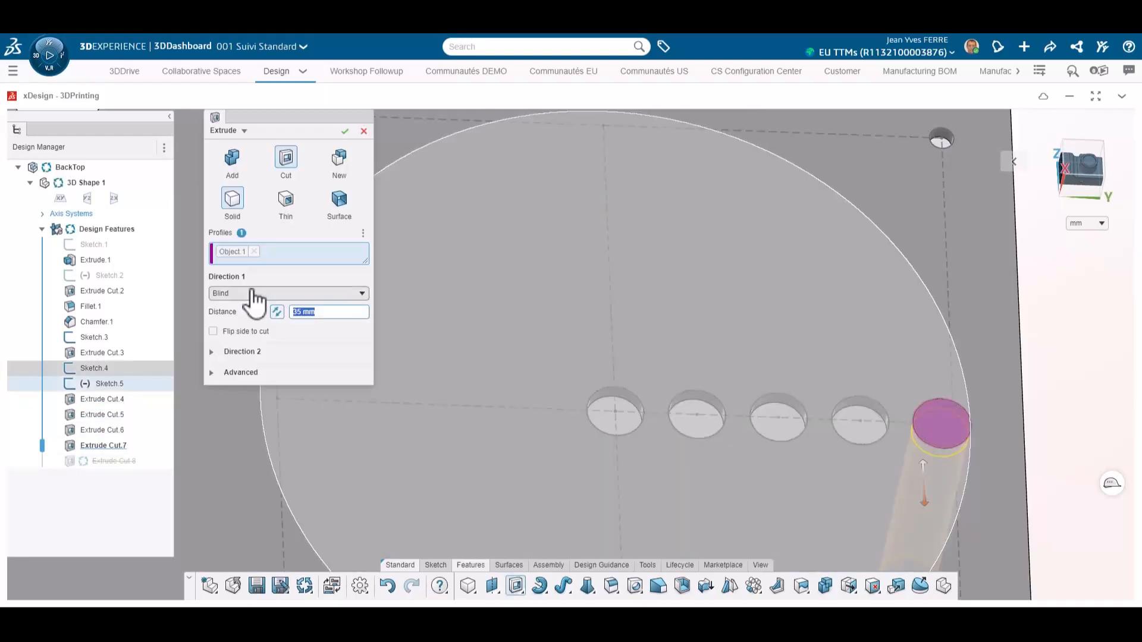
pyautogui.click(254, 294)
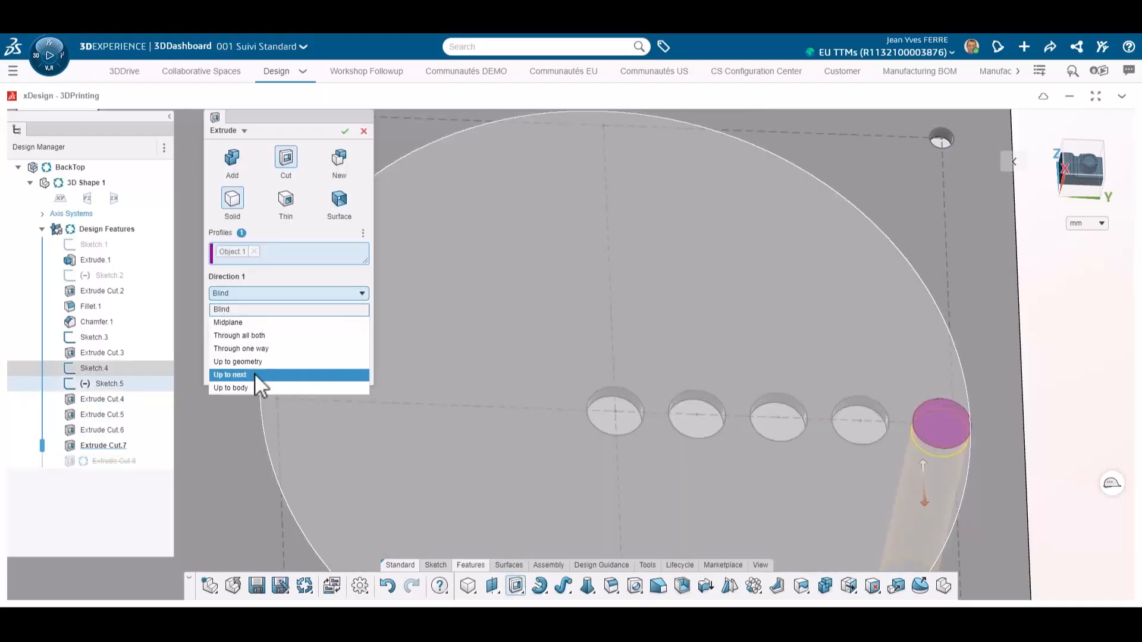
pyautogui.click(255, 374)
pyautogui.click(344, 131)
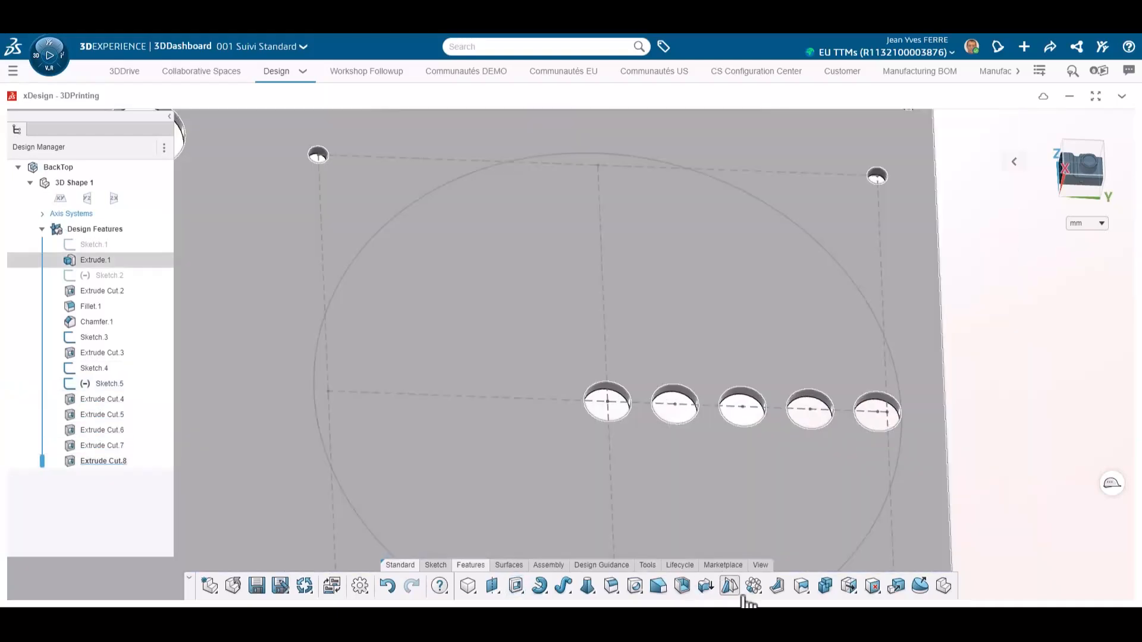
# Step: Circular-pattern the second vent hole around the center hole, four instances at 90 deg
pyautogui.click(753, 585)
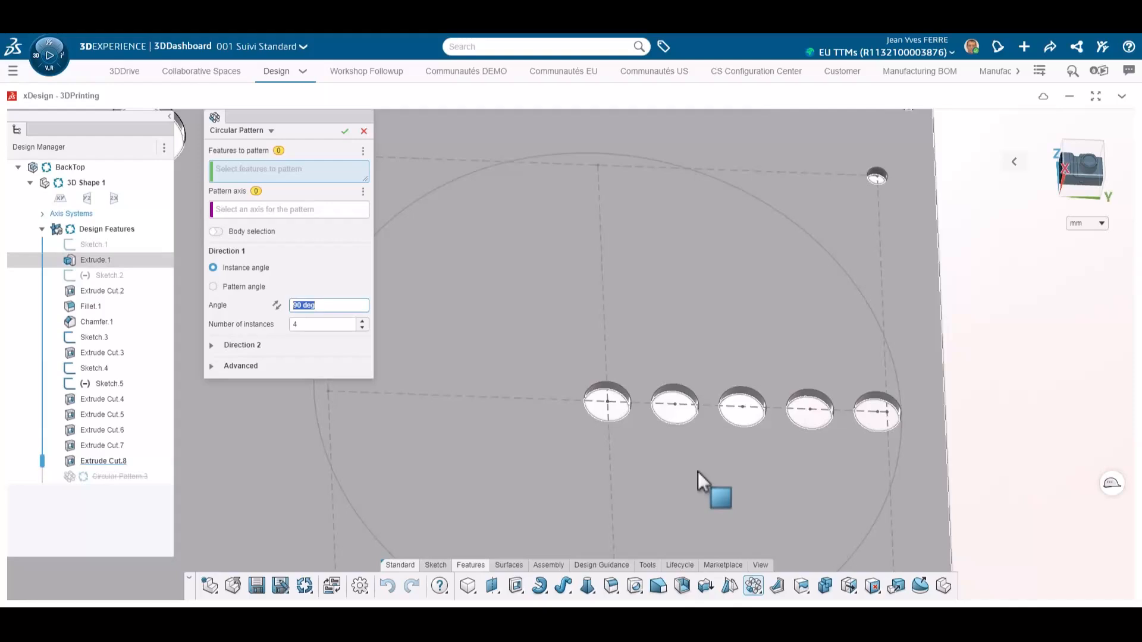
pyautogui.click(674, 404)
pyautogui.click(623, 391)
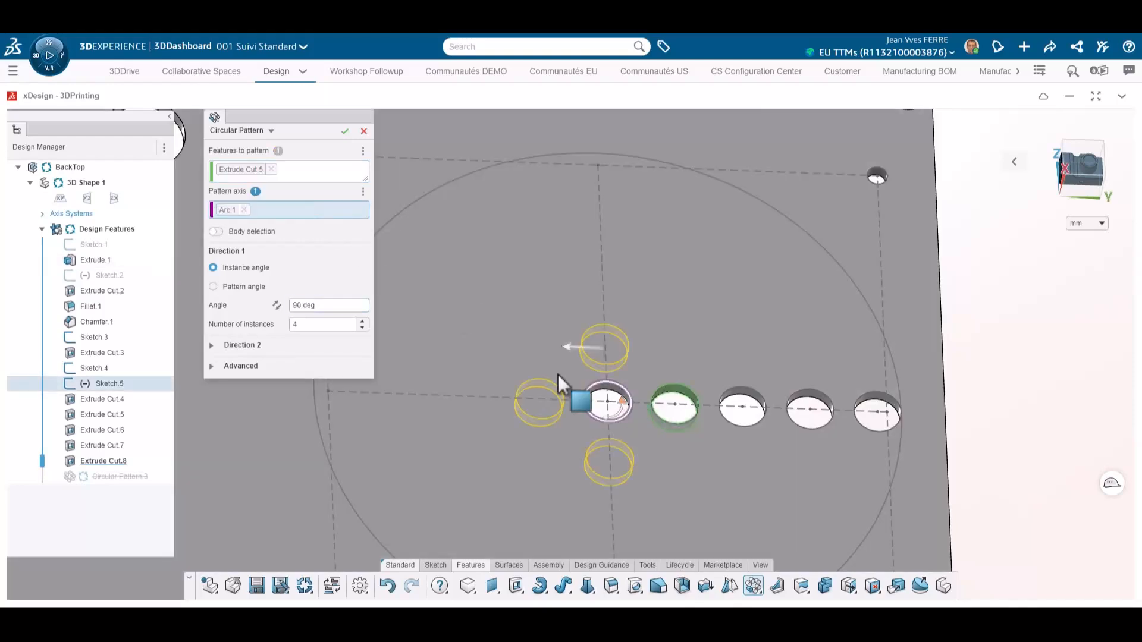
pyautogui.click(276, 305)
pyautogui.click(345, 131)
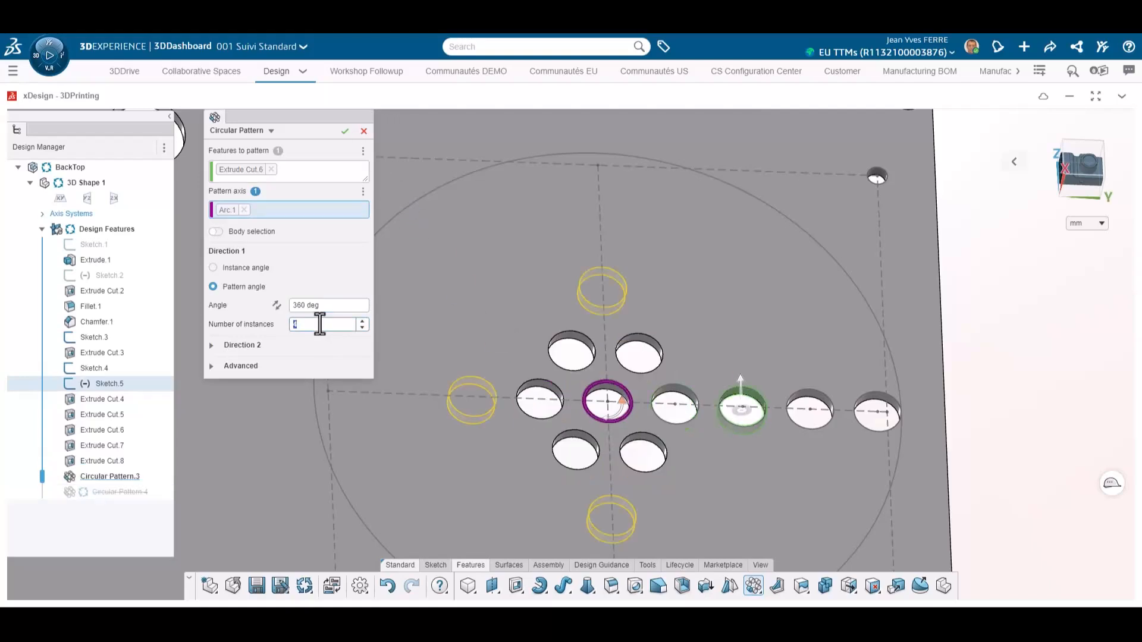
# Step: Circular-pattern the outer vent holes over 360 deg with 12, 18 and 24 instances, then save the design
pyautogui.write('12')
pyautogui.click(345, 132)
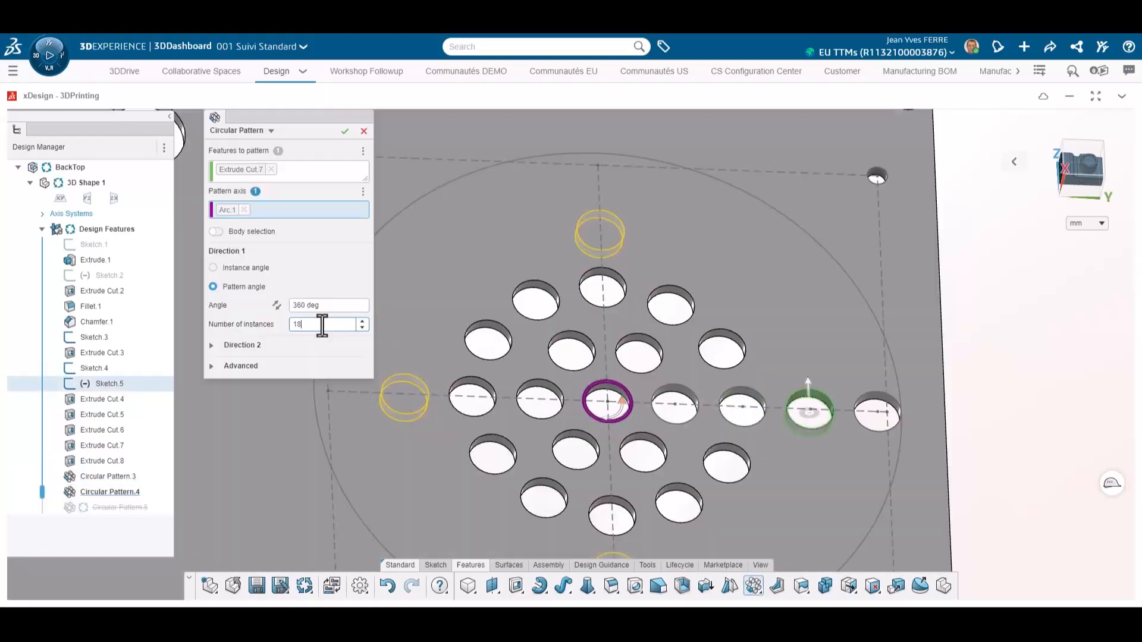
pyautogui.write('18')
pyautogui.click(344, 132)
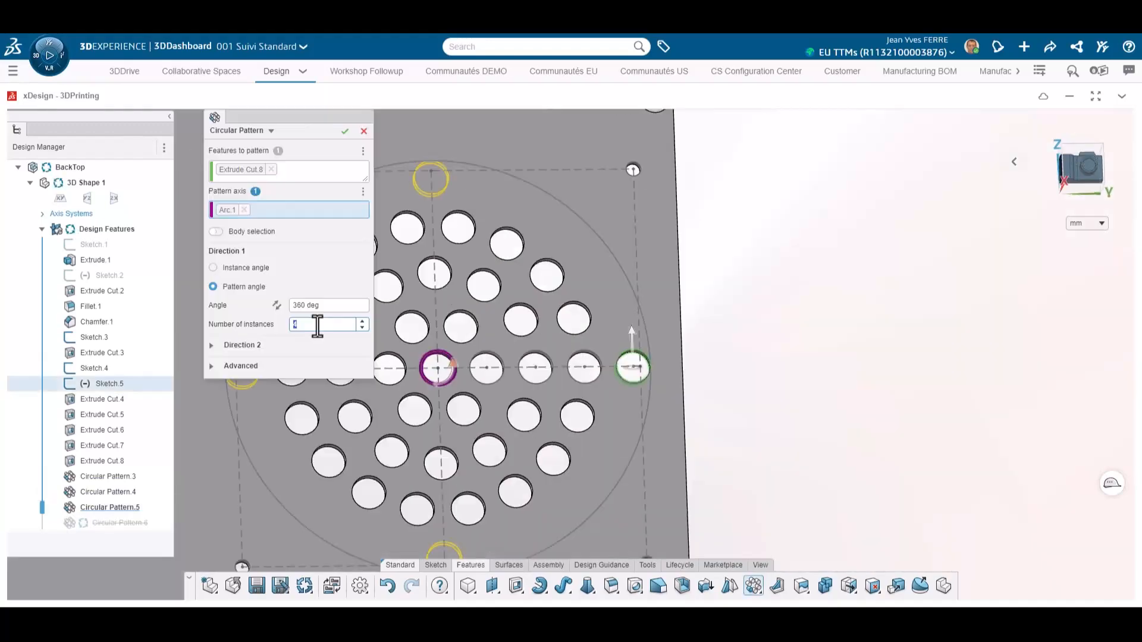
pyautogui.write('24')
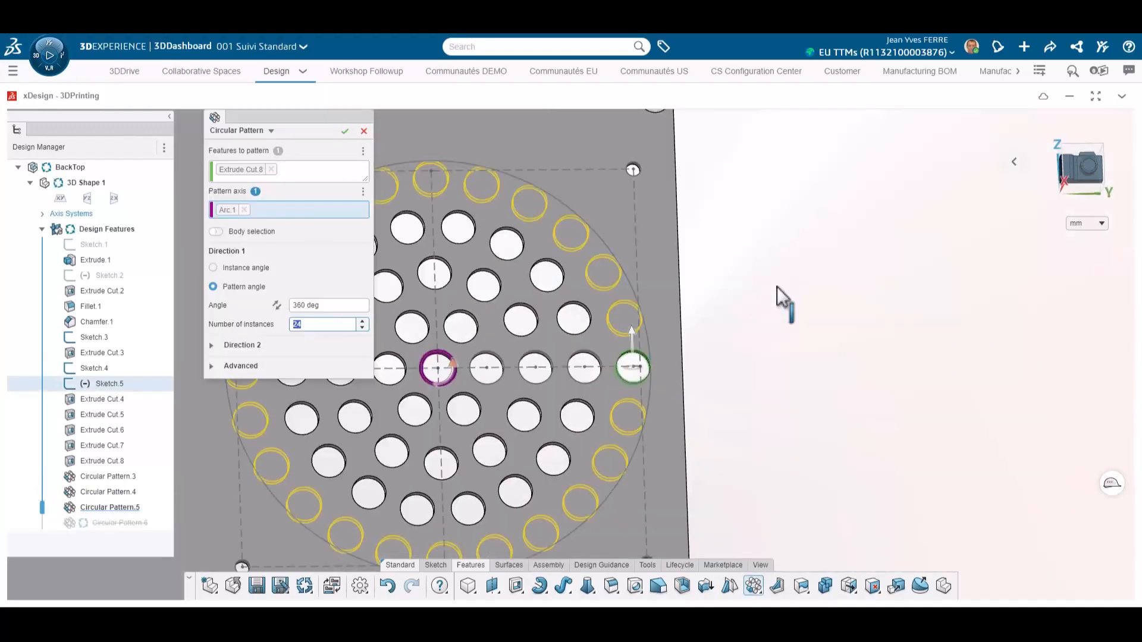
pyautogui.press('Return')
pyautogui.click(256, 586)
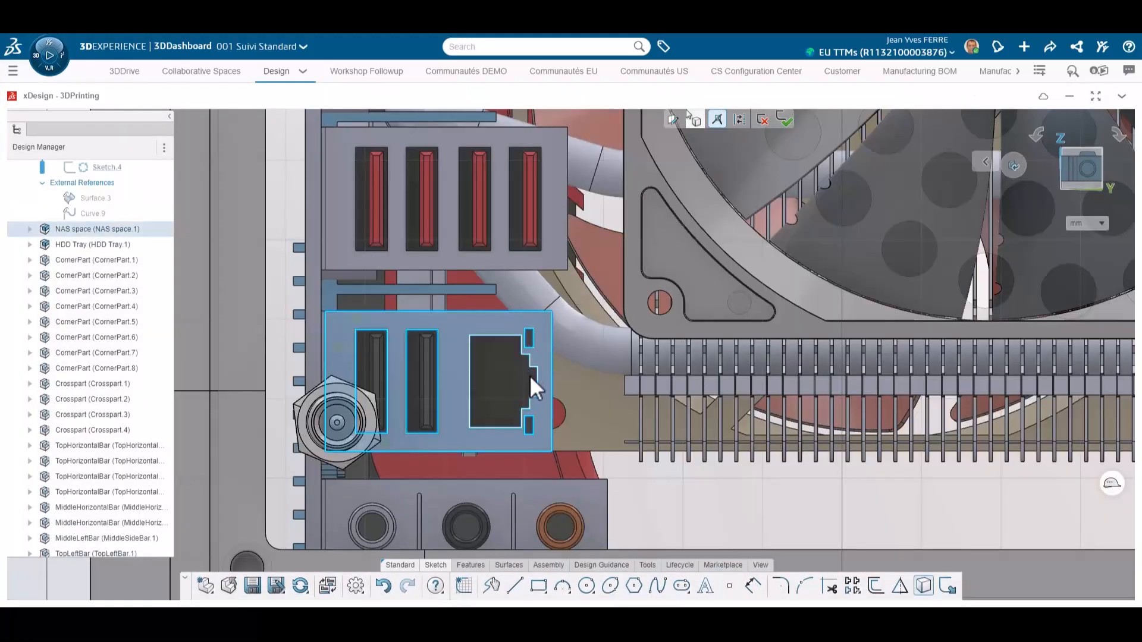
# Step: Sketch a rectangle about 14 by 18 mm on the BackTop panel near the charging plug
pyautogui.click(530, 377)
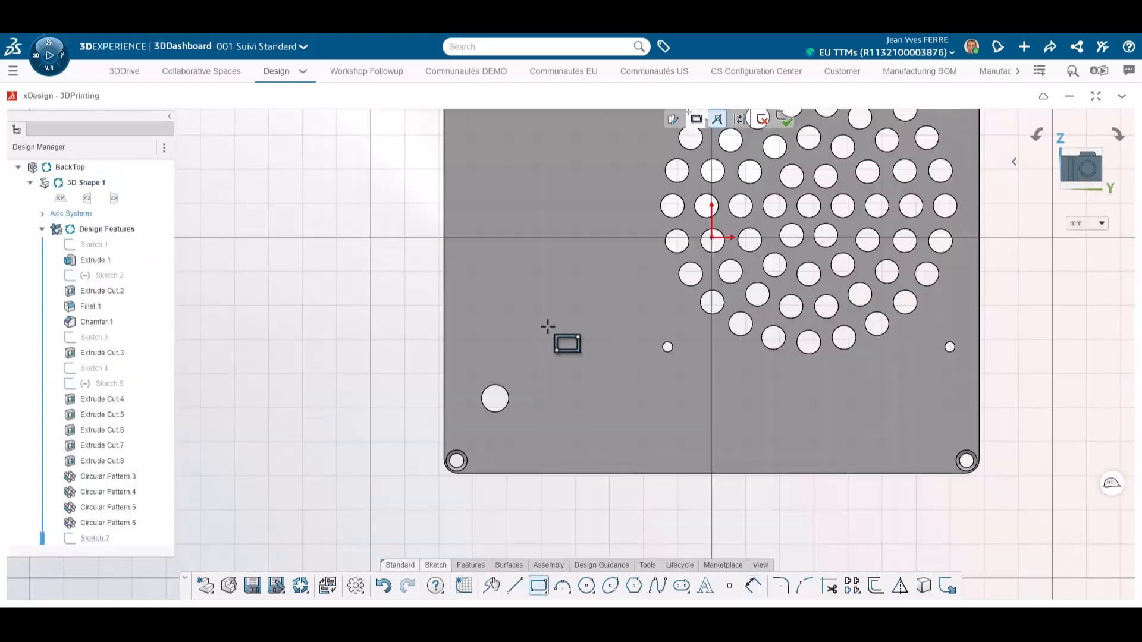
pyautogui.click(543, 324)
pyautogui.click(592, 386)
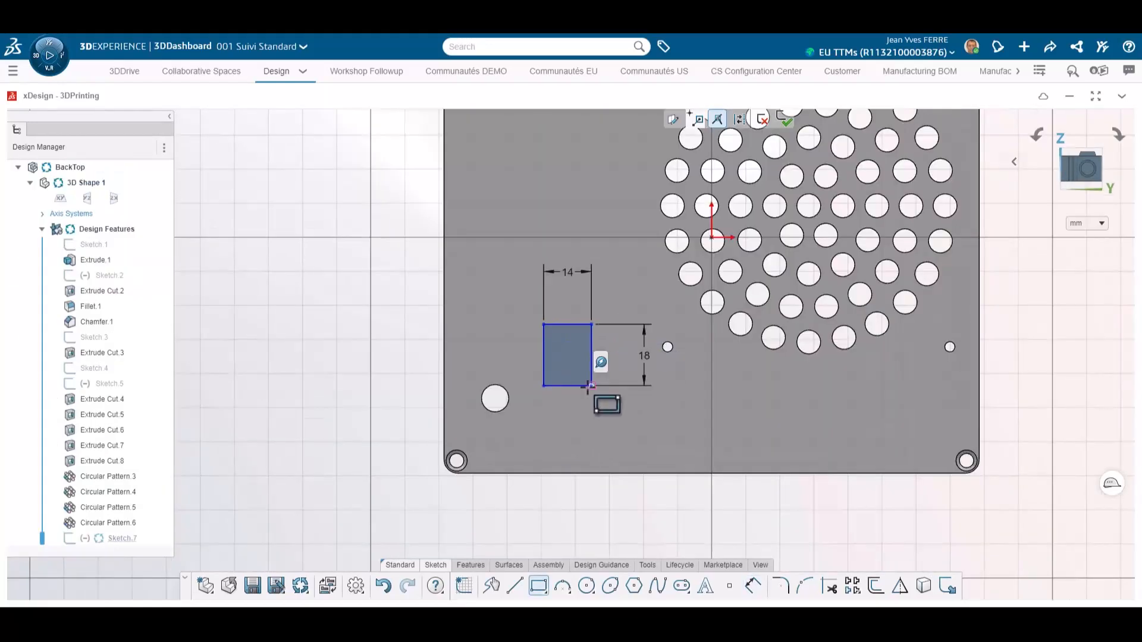
# Step: Dimension the rectangle's distances from the panel's left and bottom edges
pyautogui.click(571, 386)
pyautogui.click(566, 473)
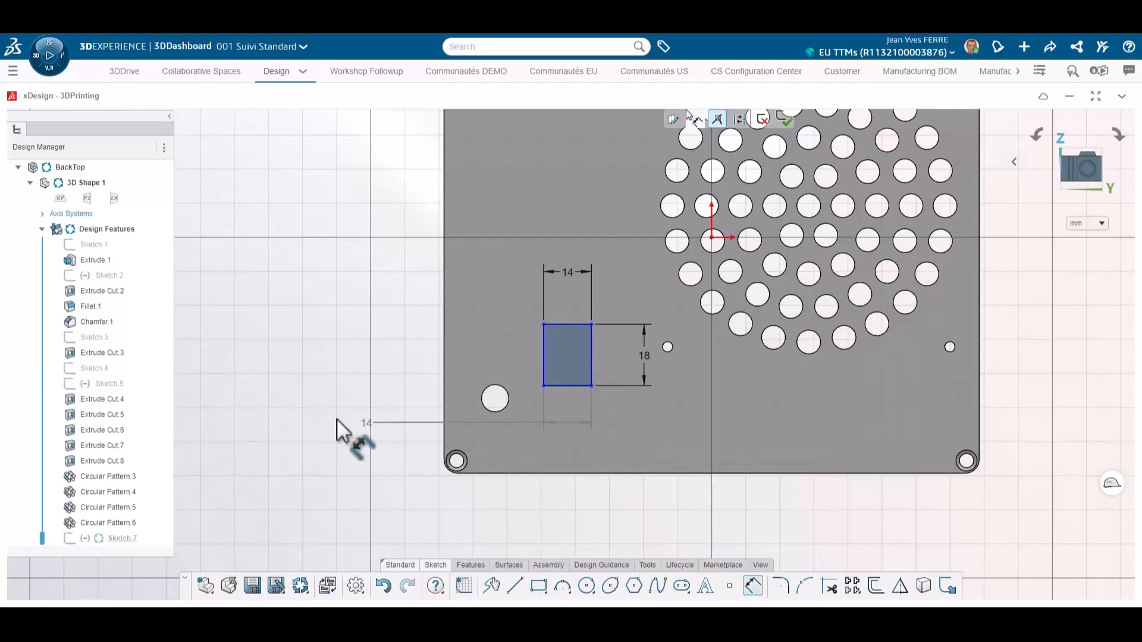
pyautogui.click(344, 422)
pyautogui.write('42')
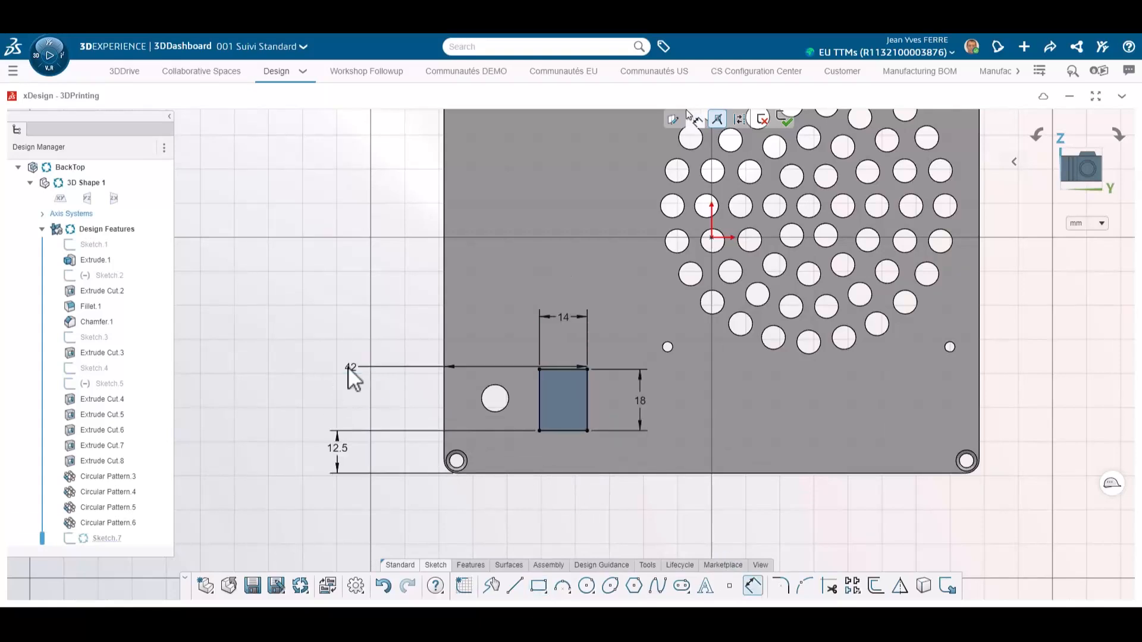
pyautogui.press('Return')
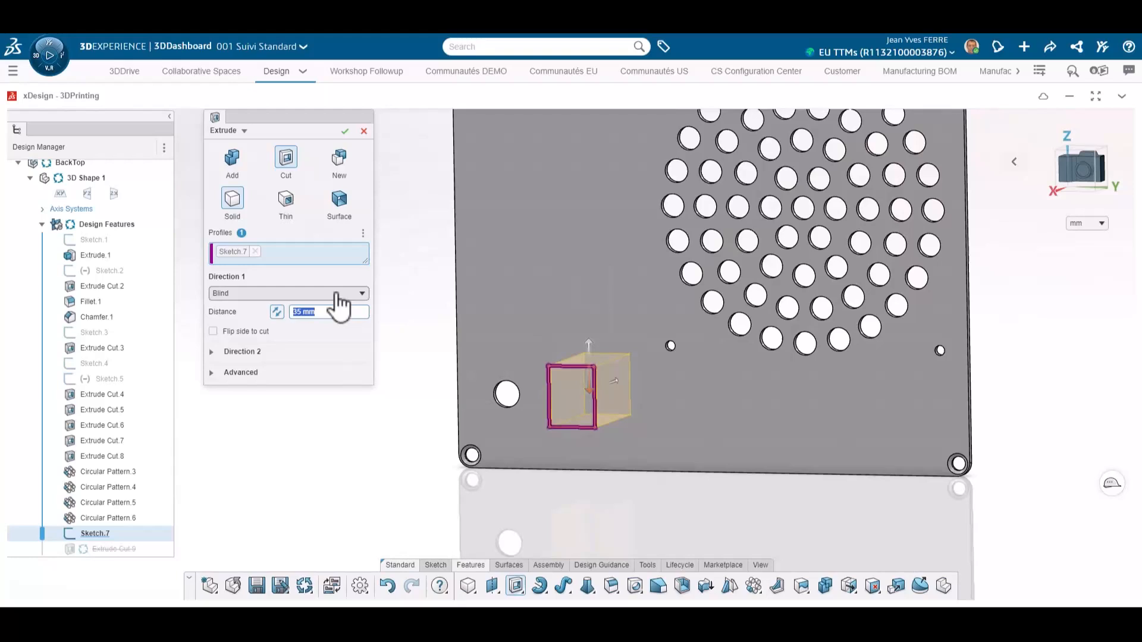
# Step: Cut-extrude the rectangle through the panel using Up to next
pyautogui.click(336, 294)
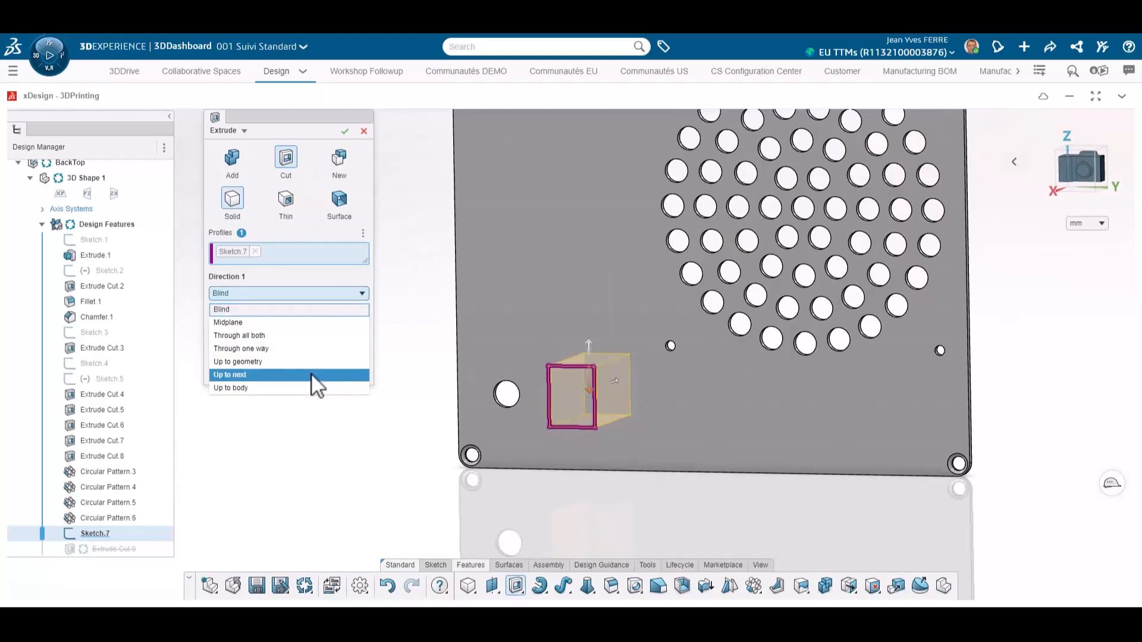
pyautogui.click(314, 386)
pyautogui.click(345, 130)
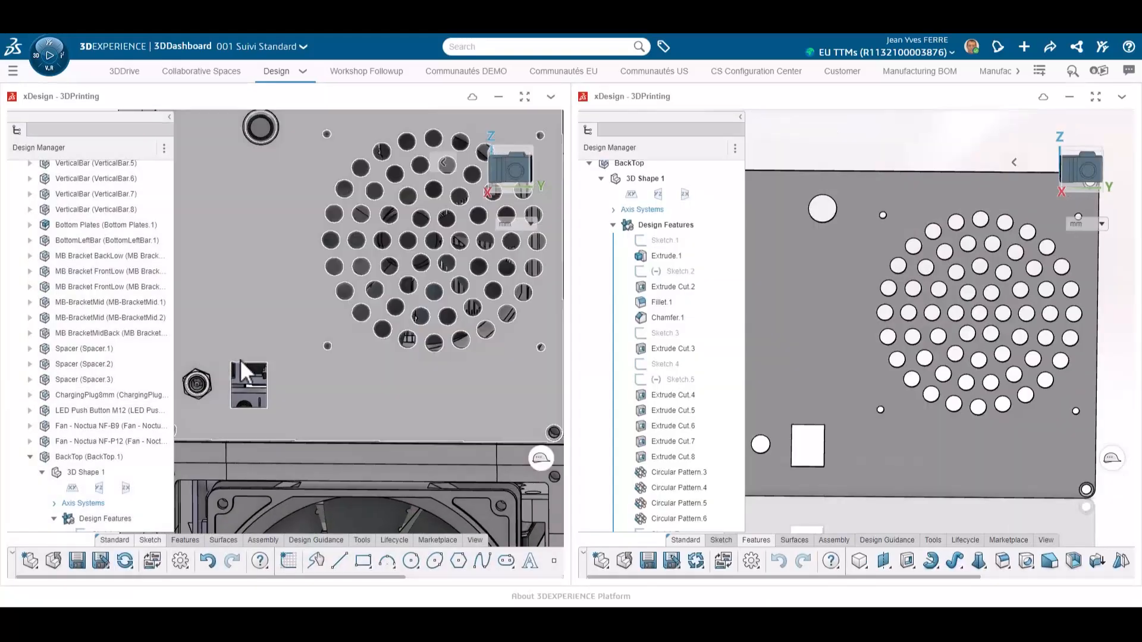
# Step: Check the opening against the charging plug in the assembly and set the rectangle's width to 15 mm
pyautogui.scroll(3, 237, 378)
pyautogui.scroll(3, 222, 380)
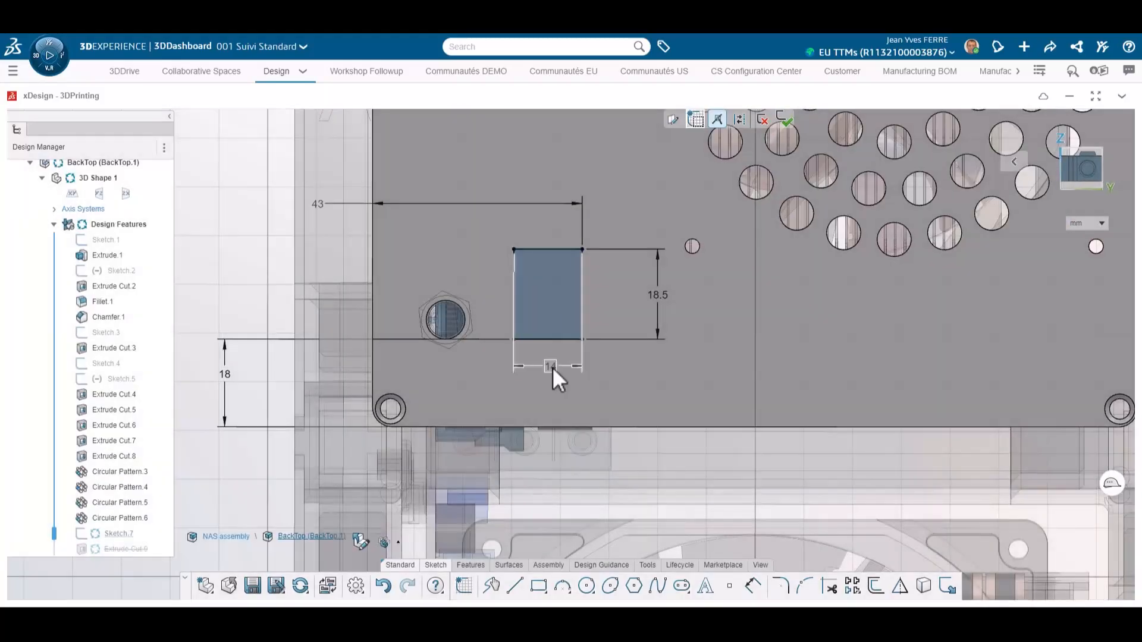
pyautogui.doubleClick(550, 366)
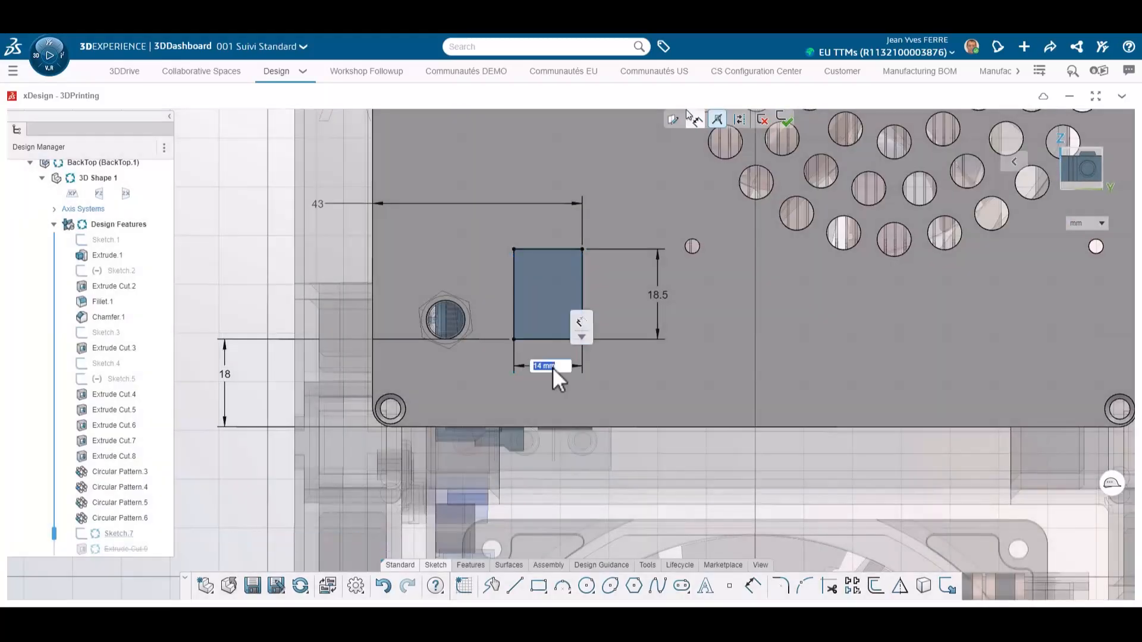
pyautogui.write('15')
pyautogui.press('Return')
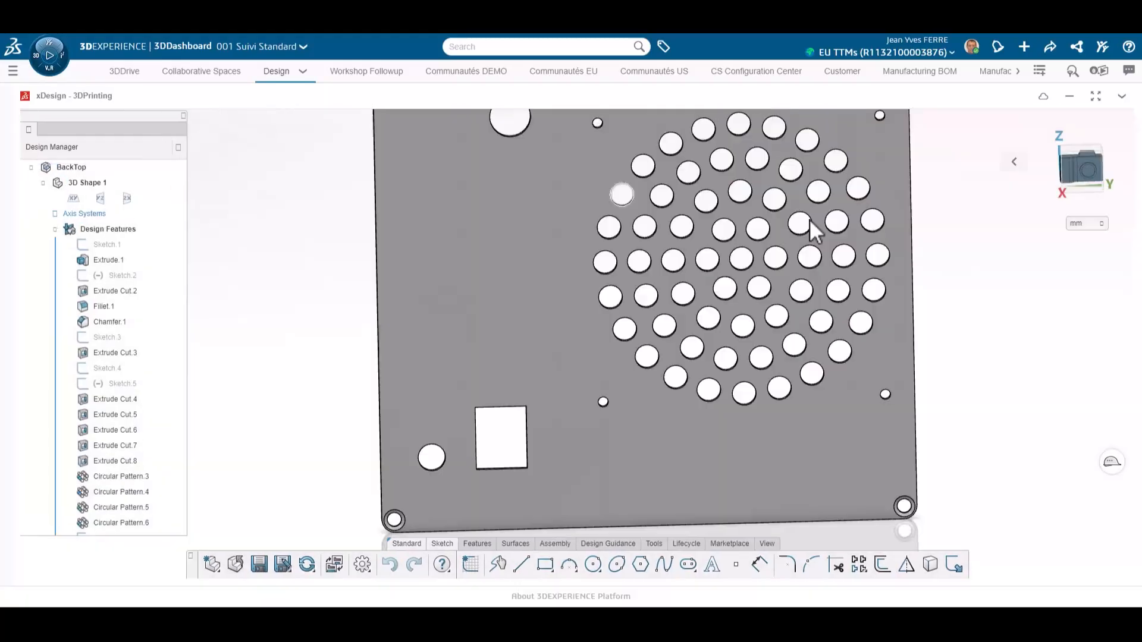
# Step: Sketch the opening's outline on the panel face and extrude it as a thin-walled sleeve
pyautogui.moveTo(808, 219)
pyautogui.mouseDown(button='middle')
pyautogui.moveTo(555, 356)
pyautogui.moveTo(694, 395)
pyautogui.moveTo(637, 391)
pyautogui.mouseUp(button='middle')
pyautogui.click(638, 391)
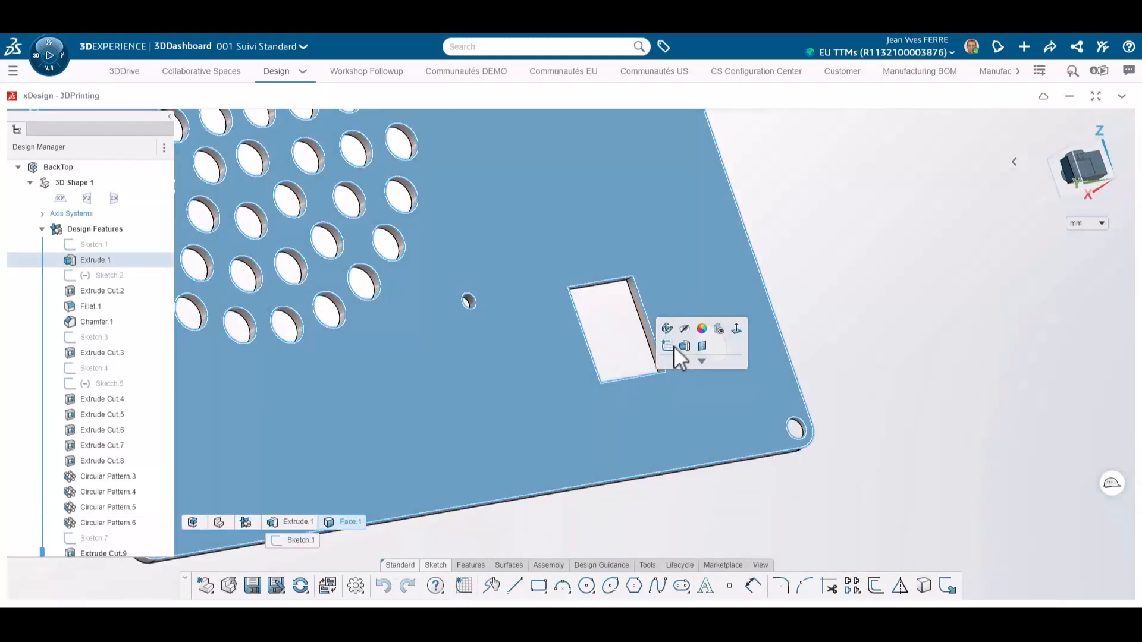
pyautogui.click(673, 345)
pyautogui.click(584, 298)
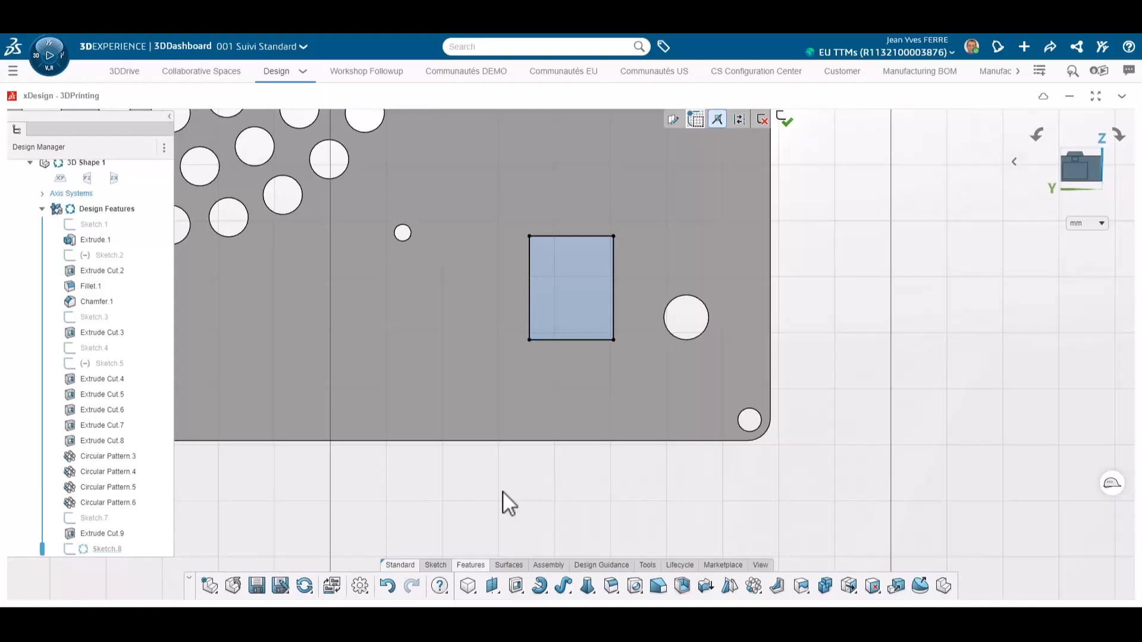
pyautogui.click(515, 586)
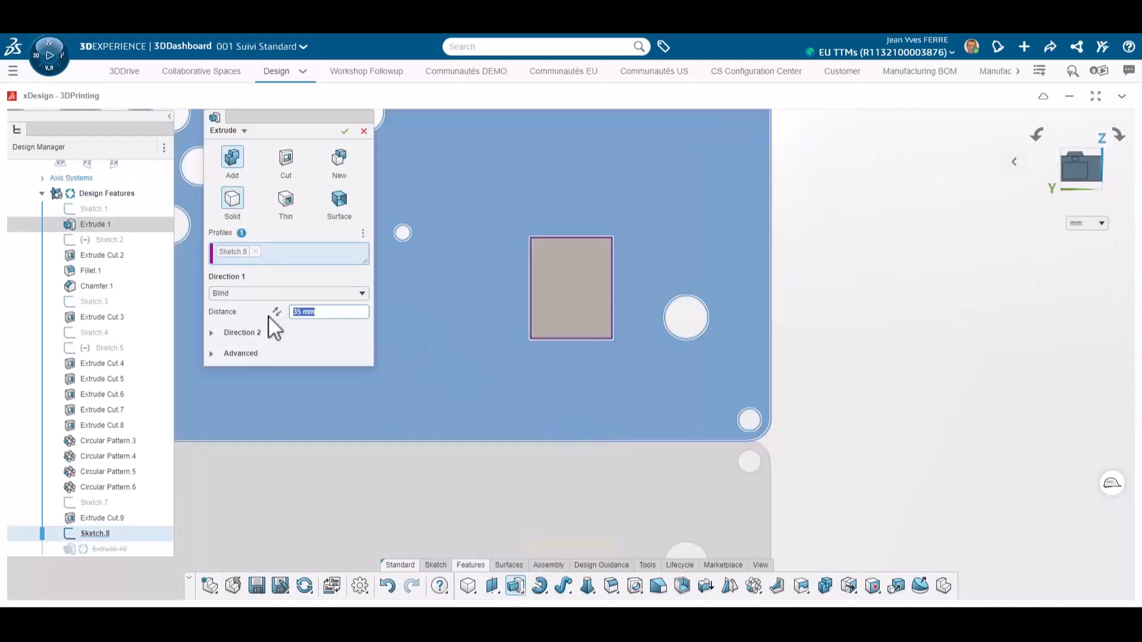
pyautogui.click(293, 203)
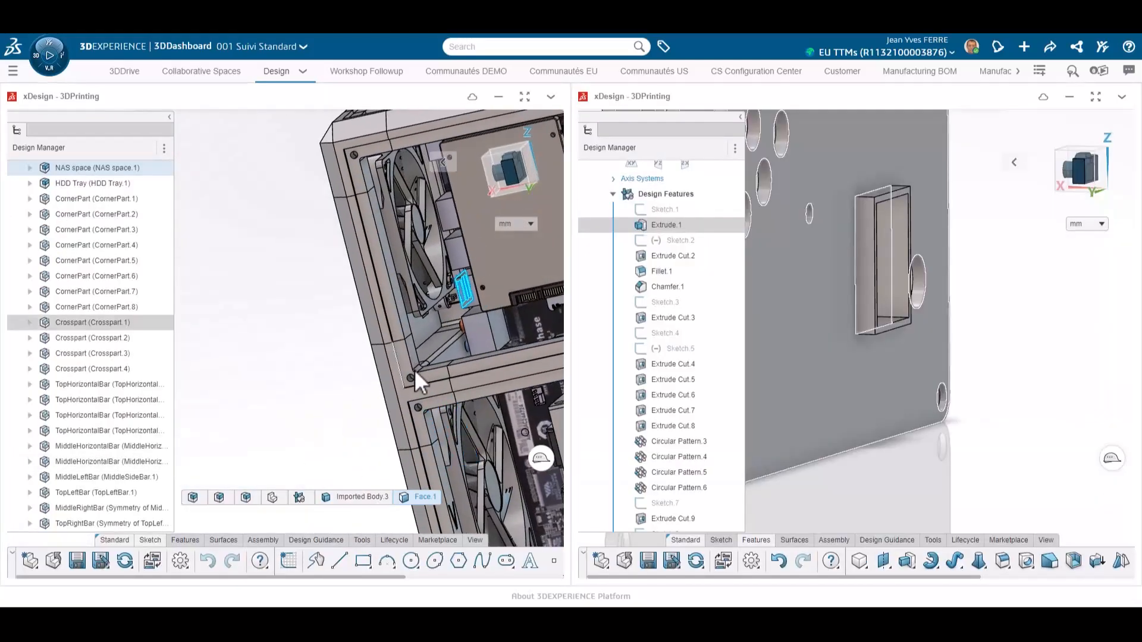
# Step: Measure the distance between the sleeve face and the neighbouring assembly face
pyautogui.click(434, 335)
pyautogui.press('m')
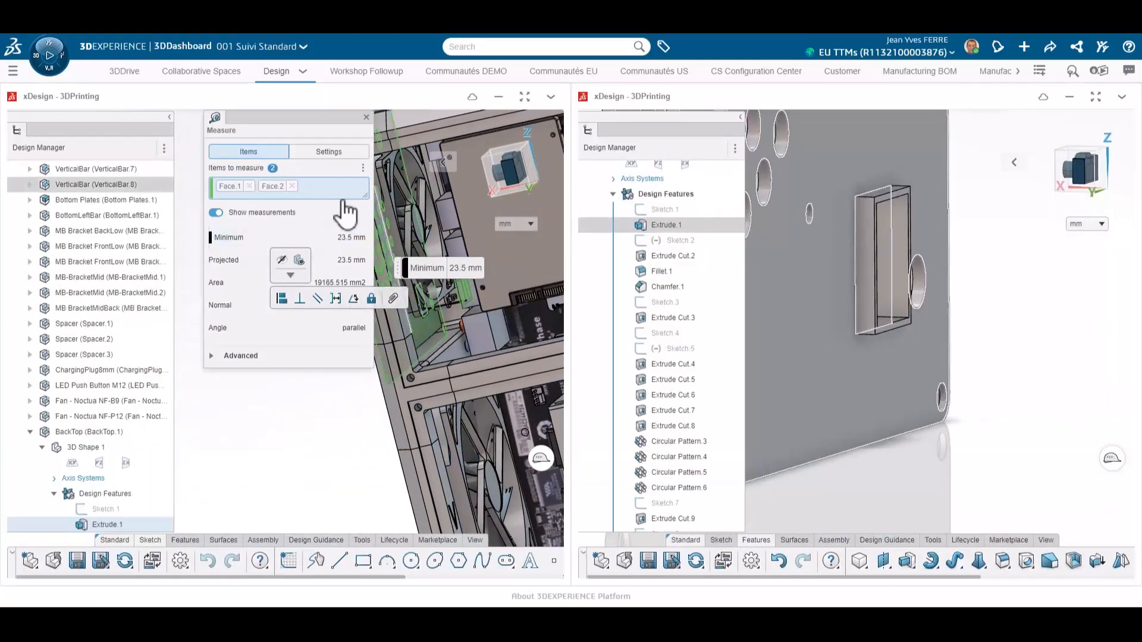
pyautogui.moveTo(326, 118); pyautogui.dragTo(303, 221)
pyautogui.click(344, 219)
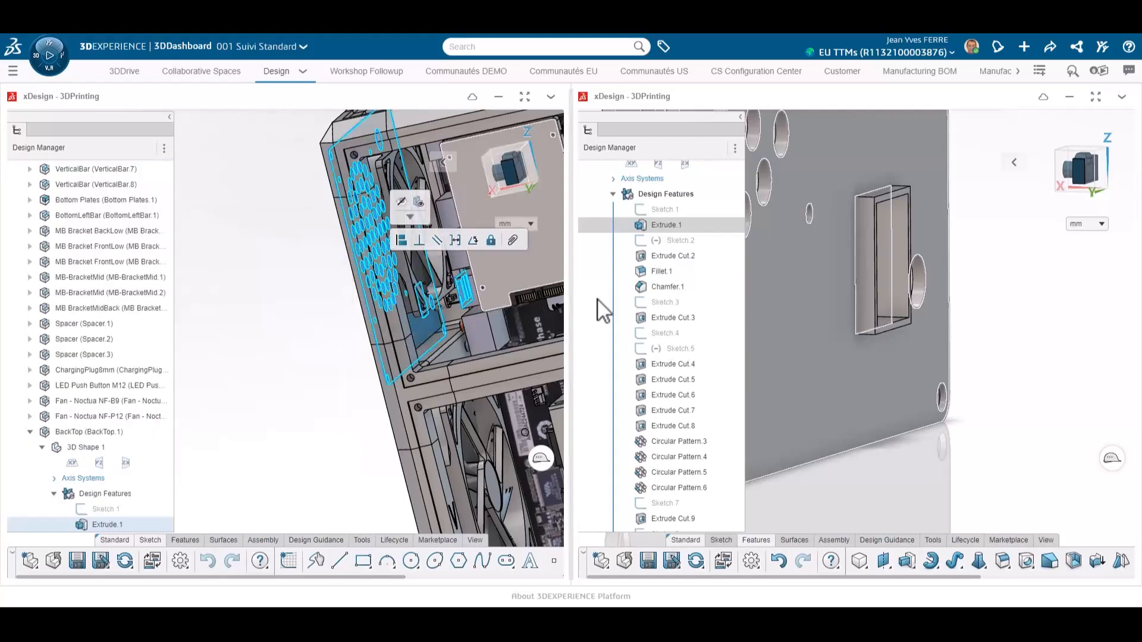
# Step: Sketch a point at the fan bracket screw hole and dimension its distance from the panel edges
pyautogui.doubleClick(790, 99)
pyautogui.doubleClick(578, 301)
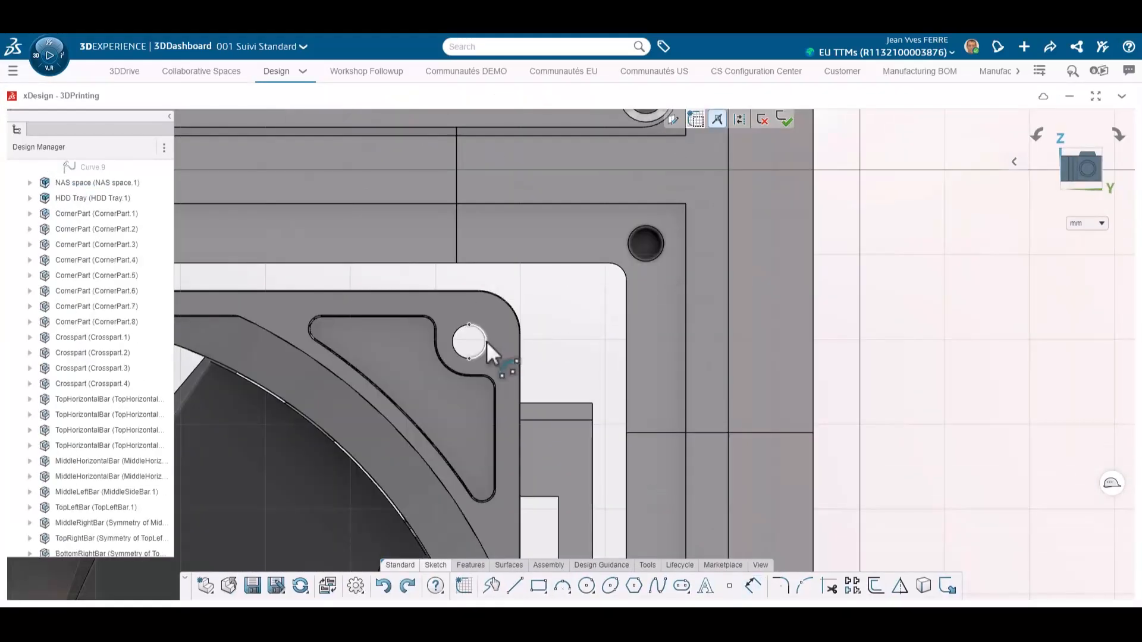
pyautogui.click(485, 341)
pyautogui.click(507, 203)
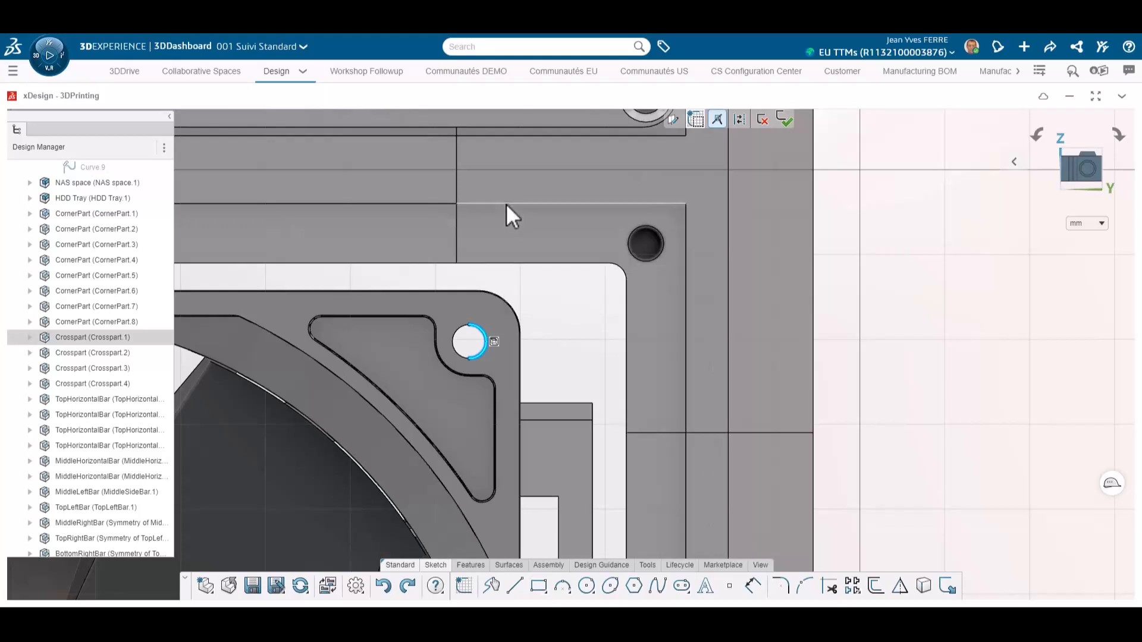
pyautogui.click(752, 586)
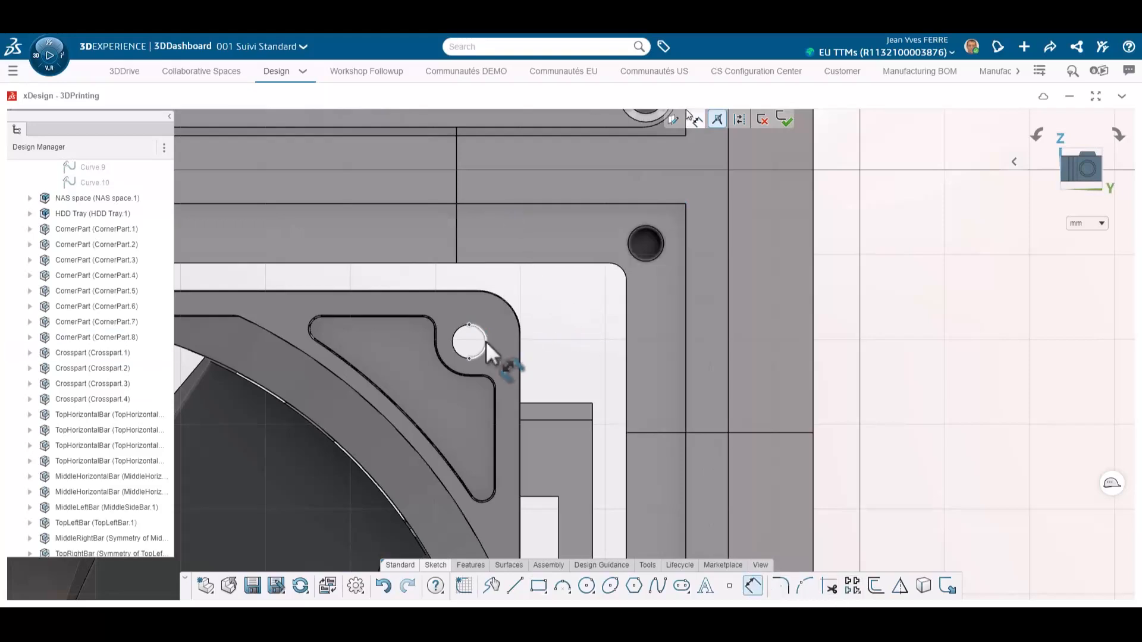
pyautogui.click(538, 280)
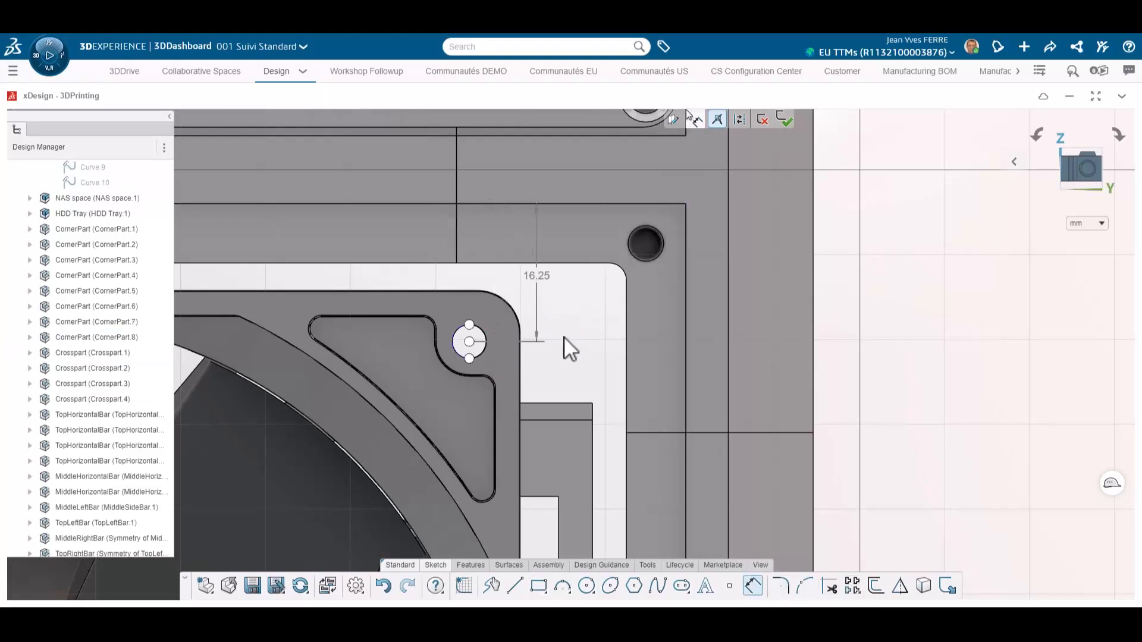
pyautogui.click(685, 348)
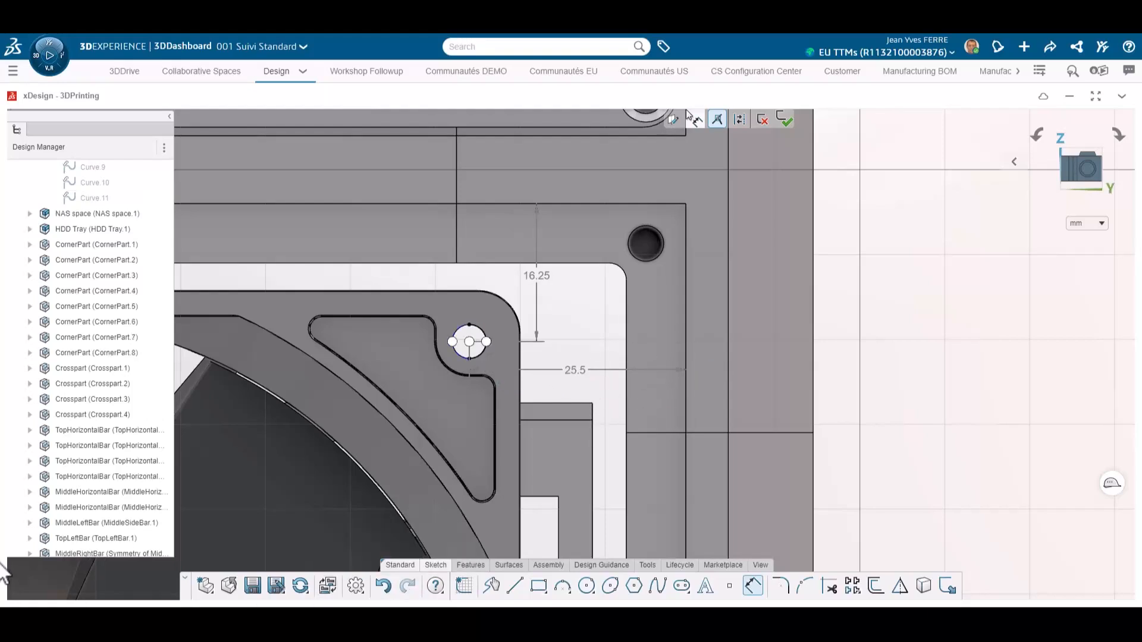
# Step: Save the part as a new component named BackBottom and delete its charging plug opening features
pyautogui.write('ottom')
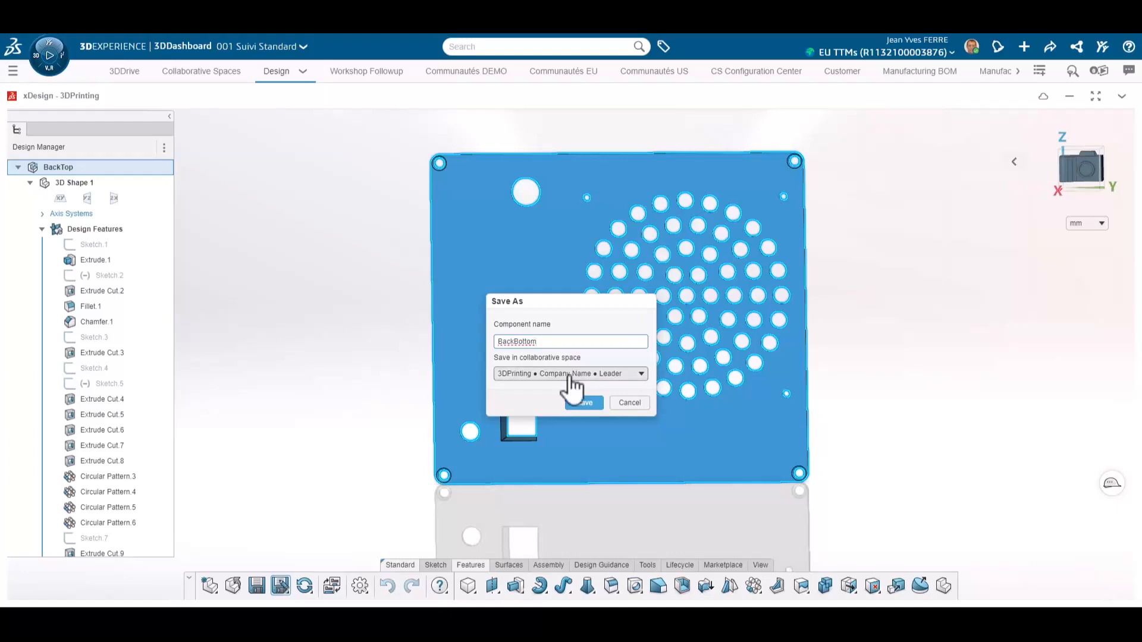
pyautogui.click(583, 403)
pyautogui.scroll(5, 529, 177)
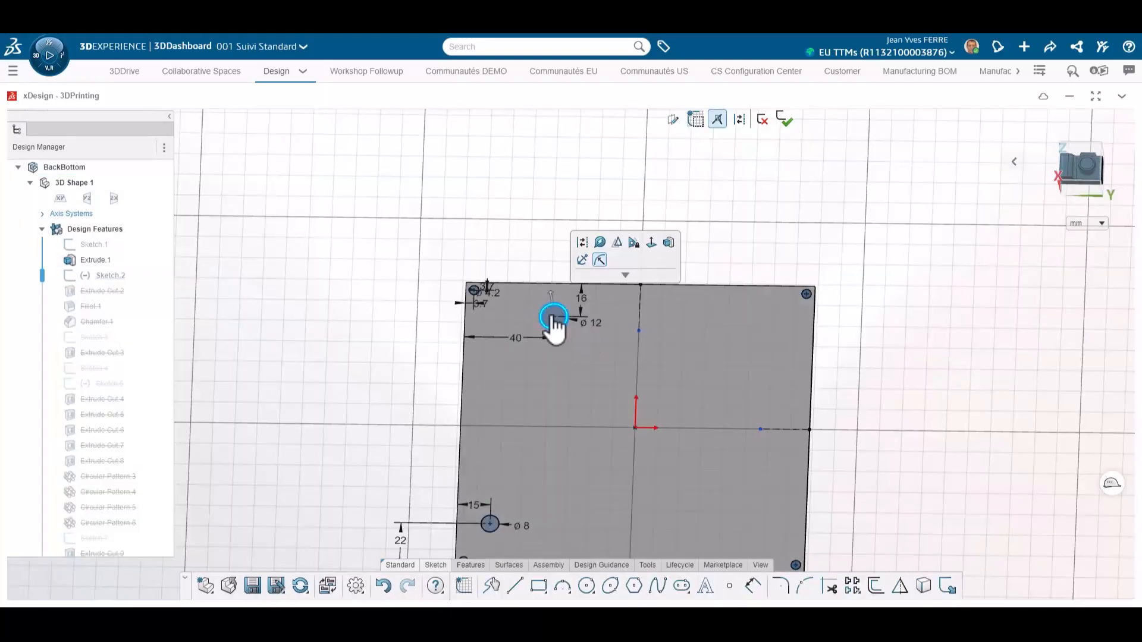
pyautogui.click(491, 522)
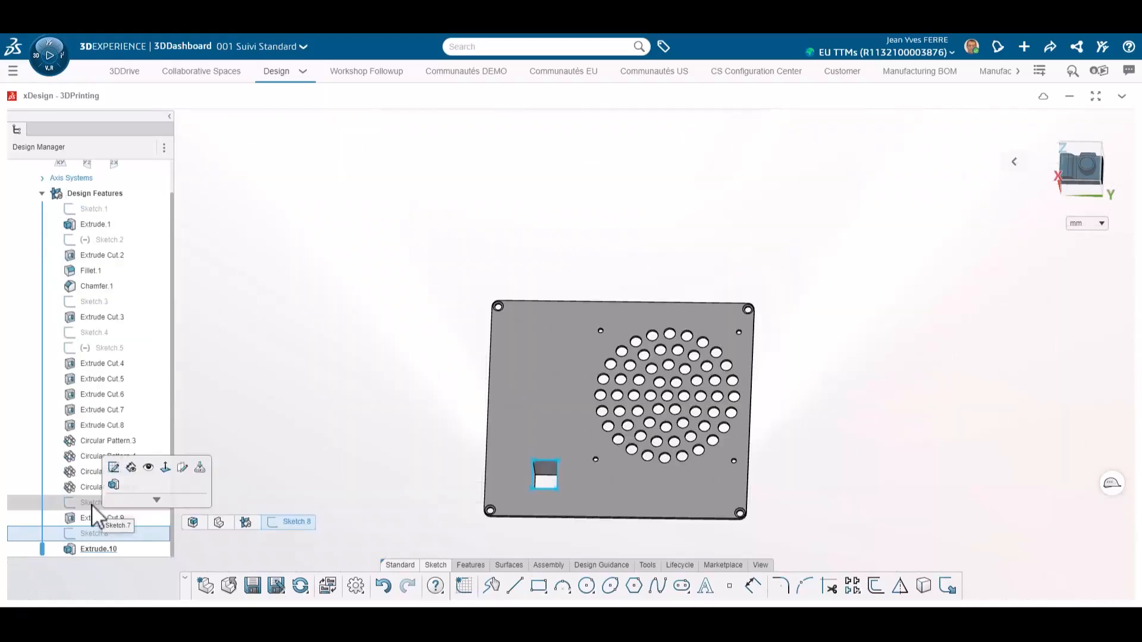
pyautogui.keyDown('shift'); pyautogui.click(93, 547); pyautogui.keyUp('shift')
pyautogui.press('Delete')
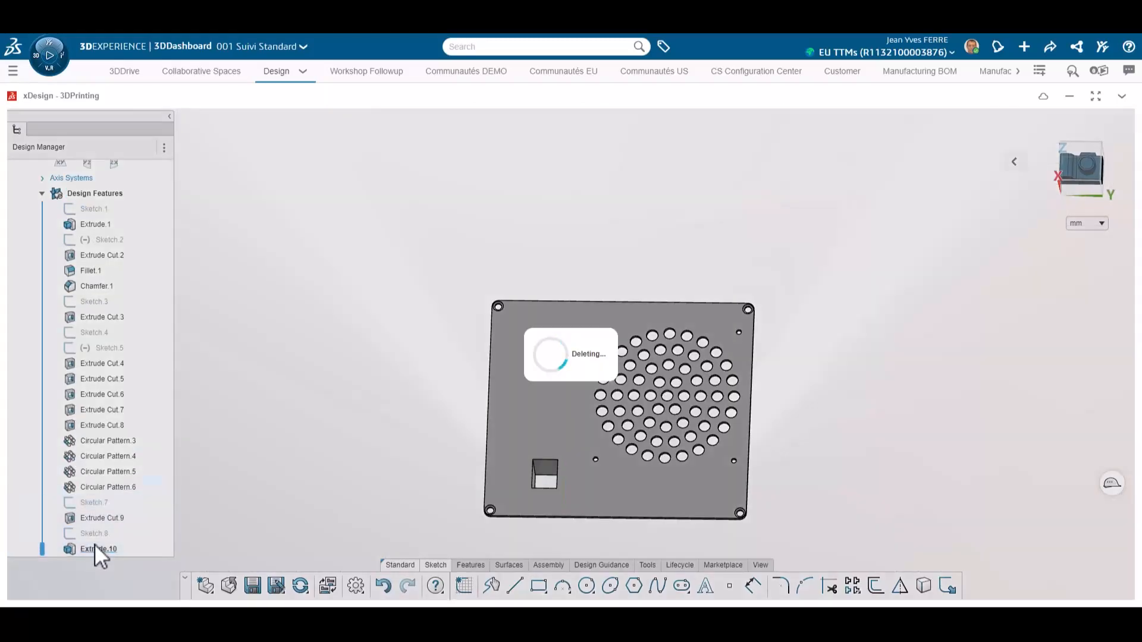
# Step: Edit the screw-hole square sketch and set the square's offset from the panel's side edge to 24.5 mm
pyautogui.scroll(3, 625, 408)
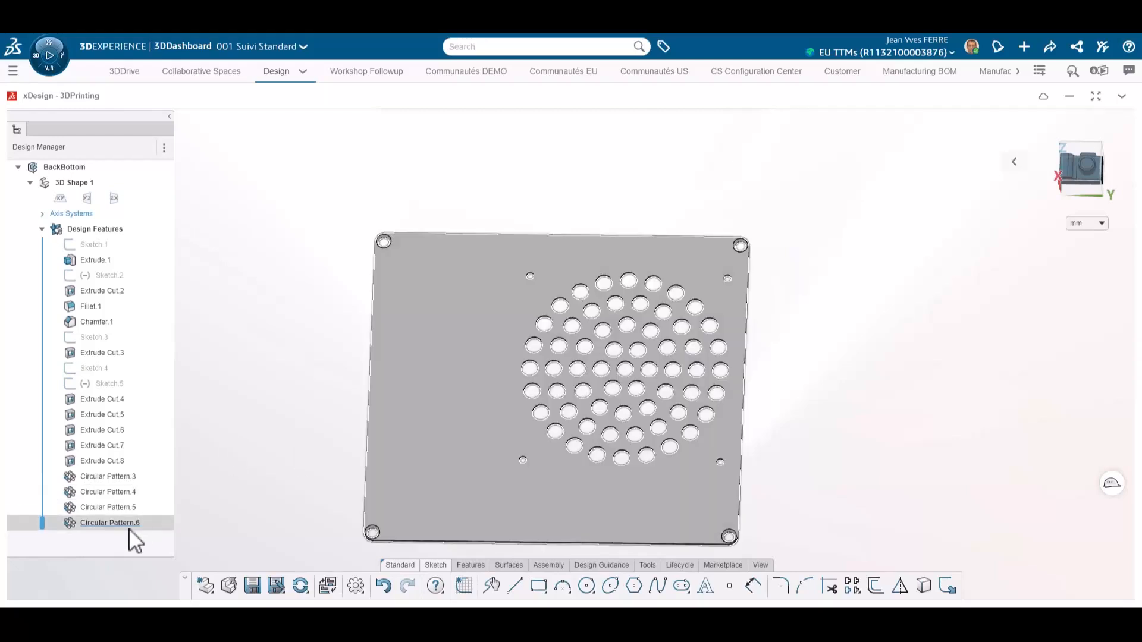
pyautogui.click(109, 338)
pyautogui.click(138, 275)
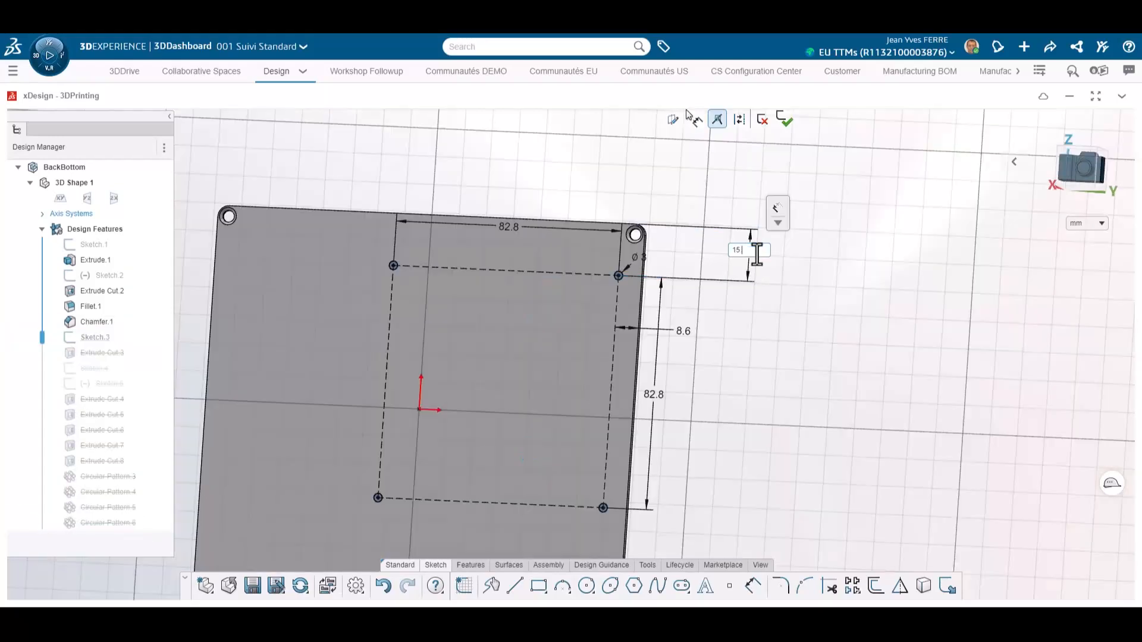
pyautogui.write('24.5')
pyautogui.press('Return')
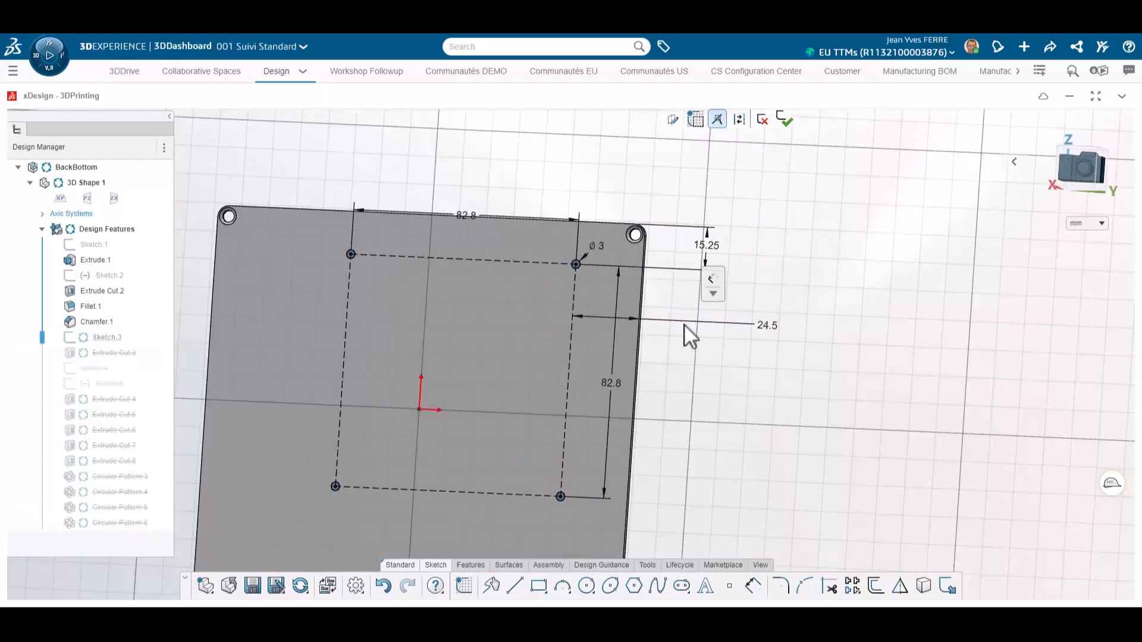
# Step: Delete the square's two 82.8 mm dimensions
pyautogui.moveTo(678, 370); pyautogui.dragTo(633, 351, button='middle')
pyautogui.scroll(-1, 565, 298)
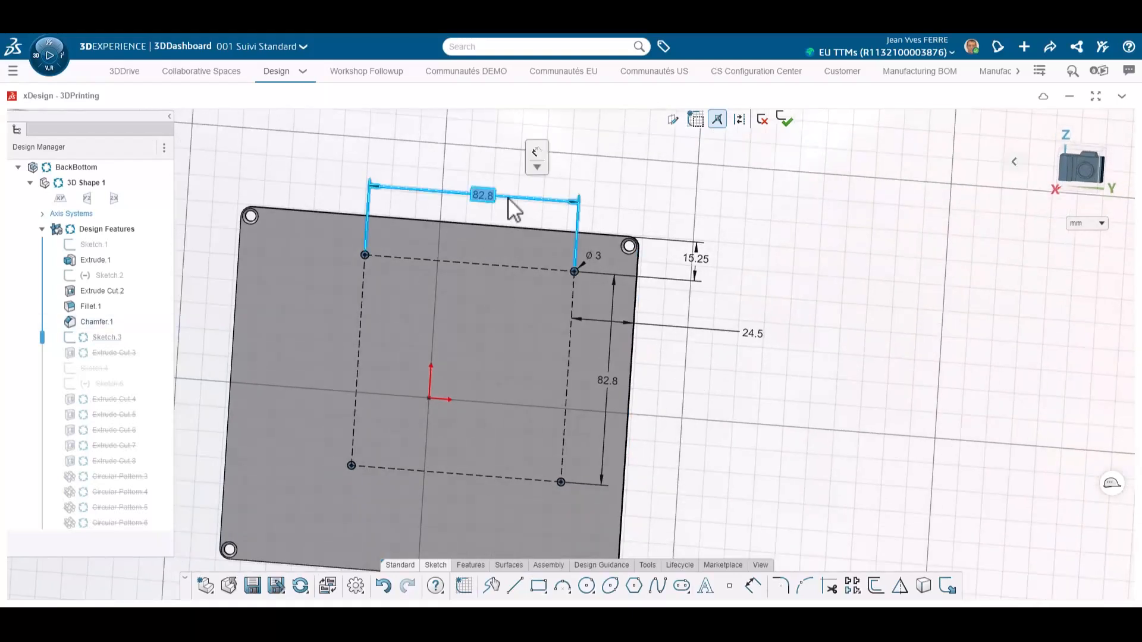
pyautogui.press('Delete')
pyautogui.click(609, 401)
pyautogui.press('Delete')
# Step: Reshape the screw-hole square by dragging its edges and adding a helper line, then exit the sketch
pyautogui.click(564, 402)
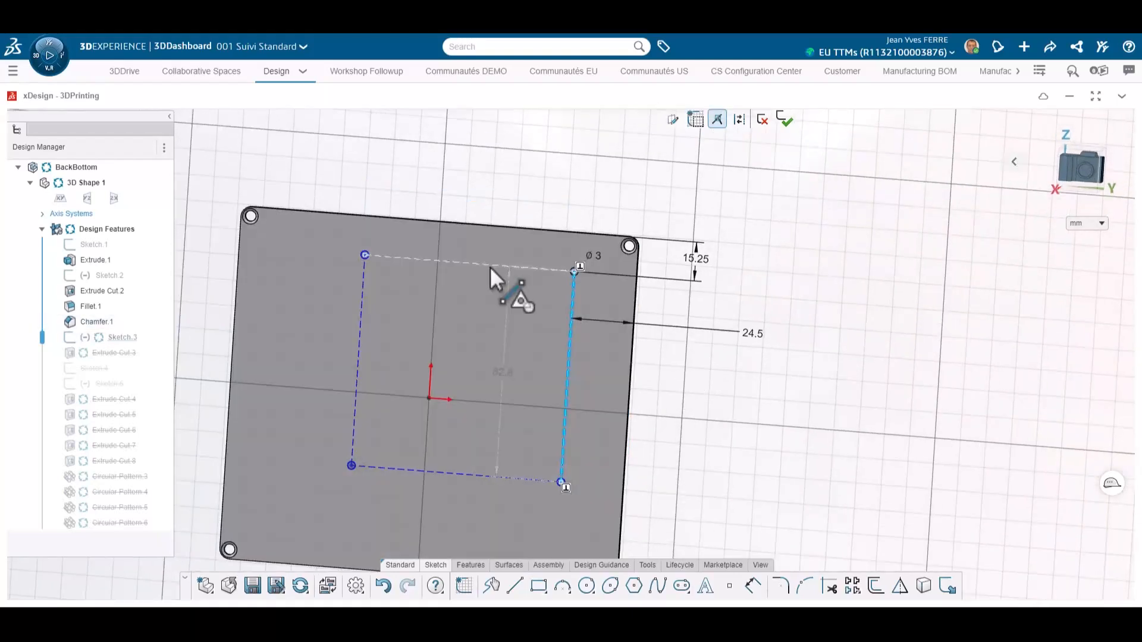
pyautogui.keyDown('ctrl'); pyautogui.click(490, 266); pyautogui.keyUp('ctrl')
pyautogui.click(555, 221)
pyautogui.scroll(1, 388, 240)
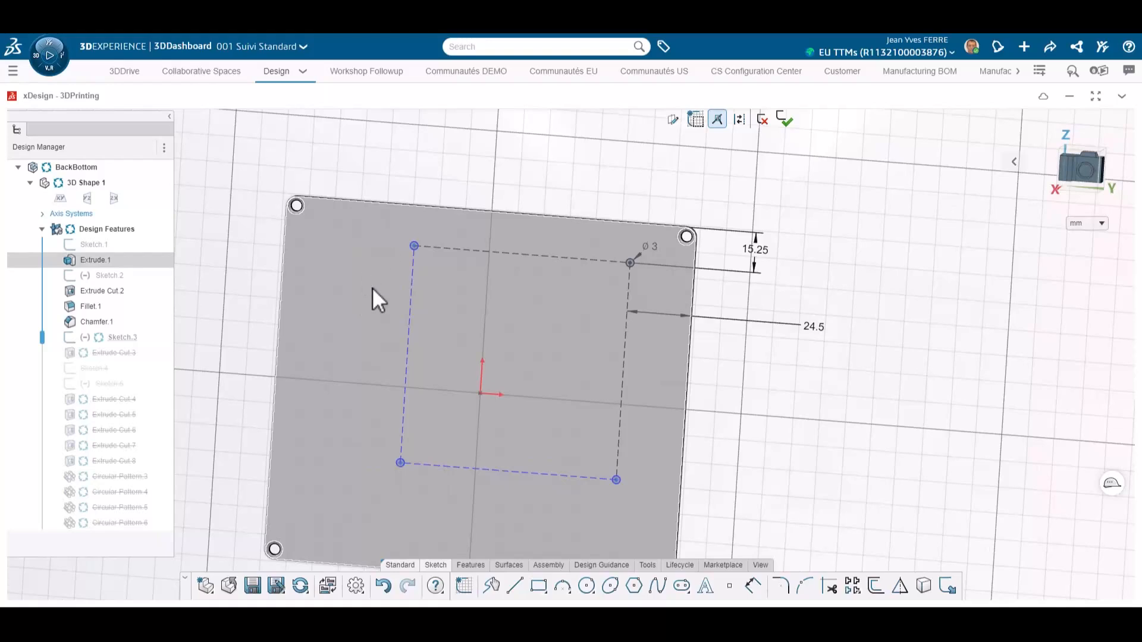
pyautogui.click(491, 211)
pyautogui.click(521, 254)
pyautogui.press('Escape')
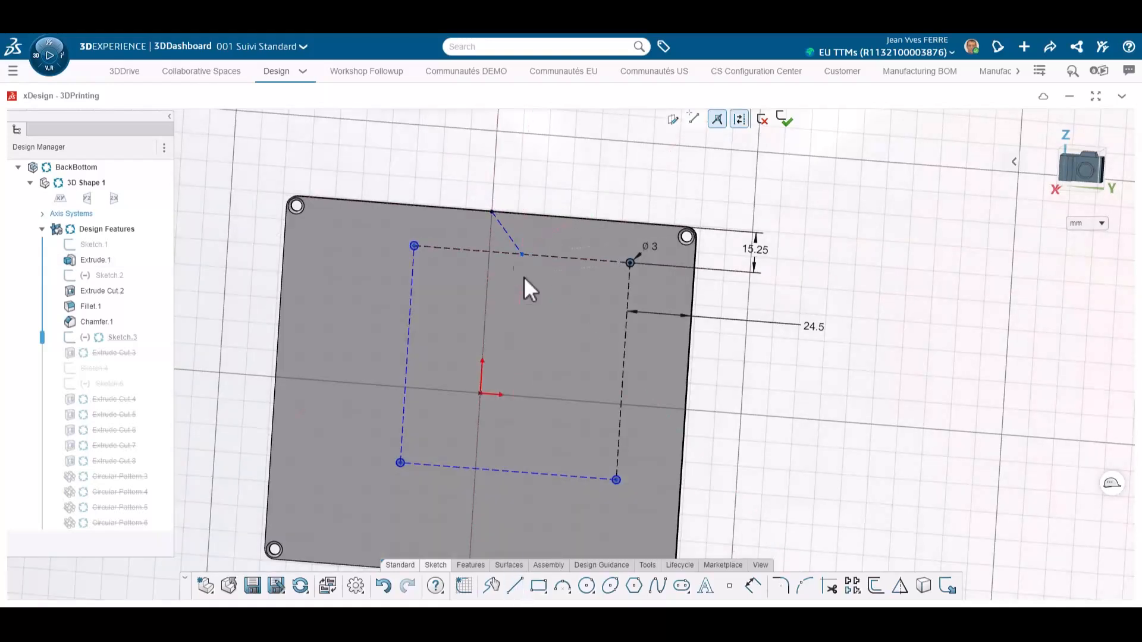
pyautogui.click(510, 237)
pyautogui.click(555, 283)
pyautogui.doubleClick(653, 226)
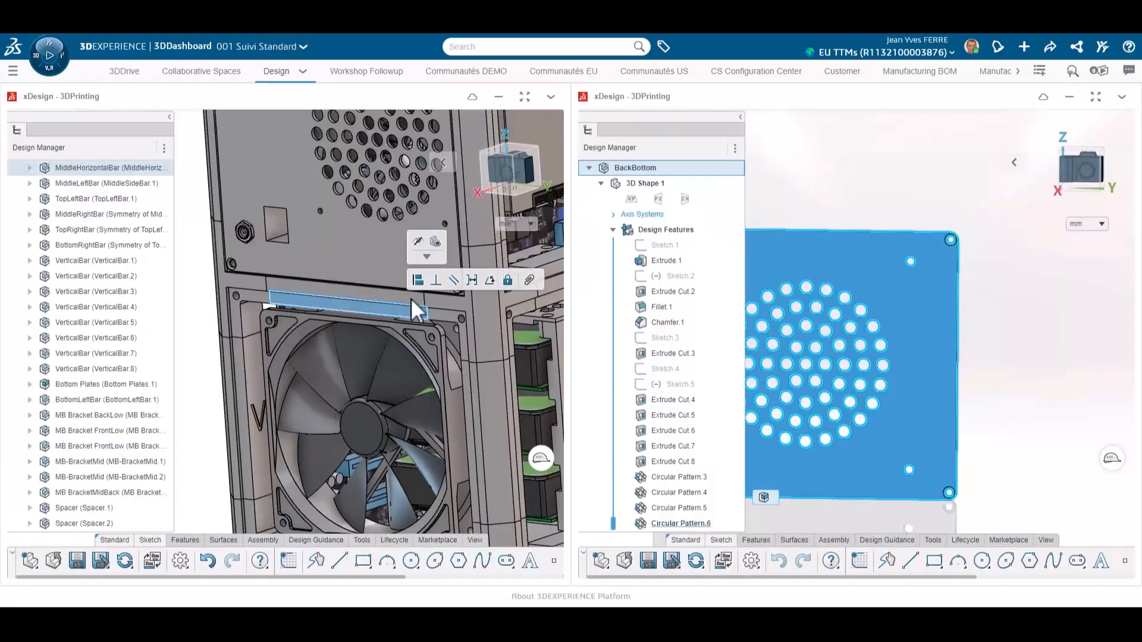
# Step: Mate a BackBottom screw hole to the matching hole on the frame in the assembly
pyautogui.click(418, 280)
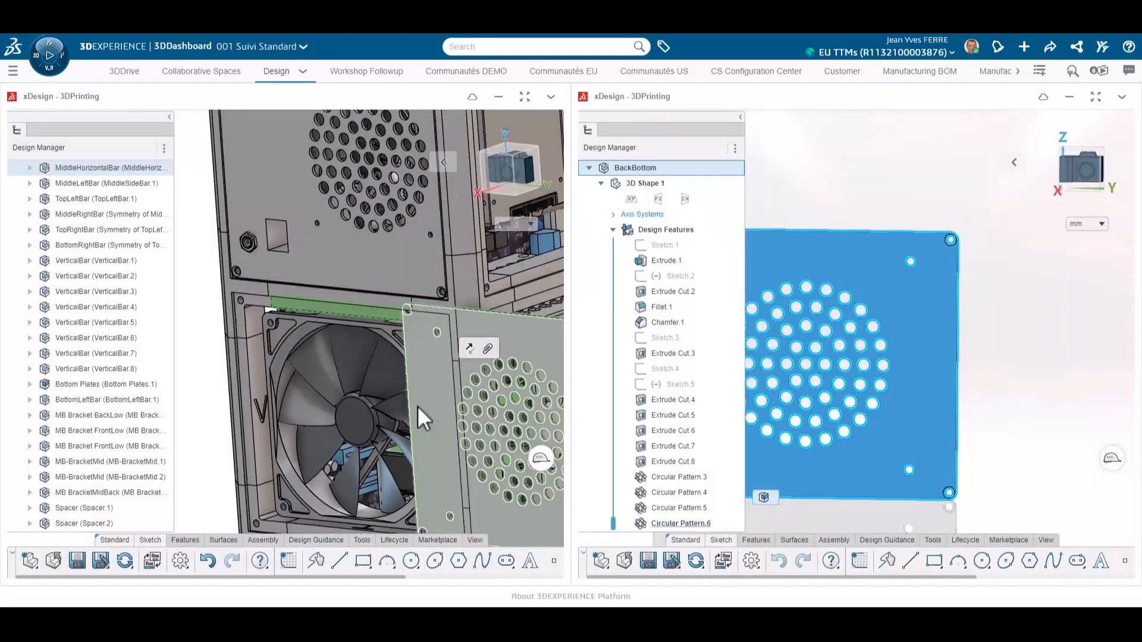
pyautogui.scroll(5, 208, 289)
pyautogui.click(208, 289)
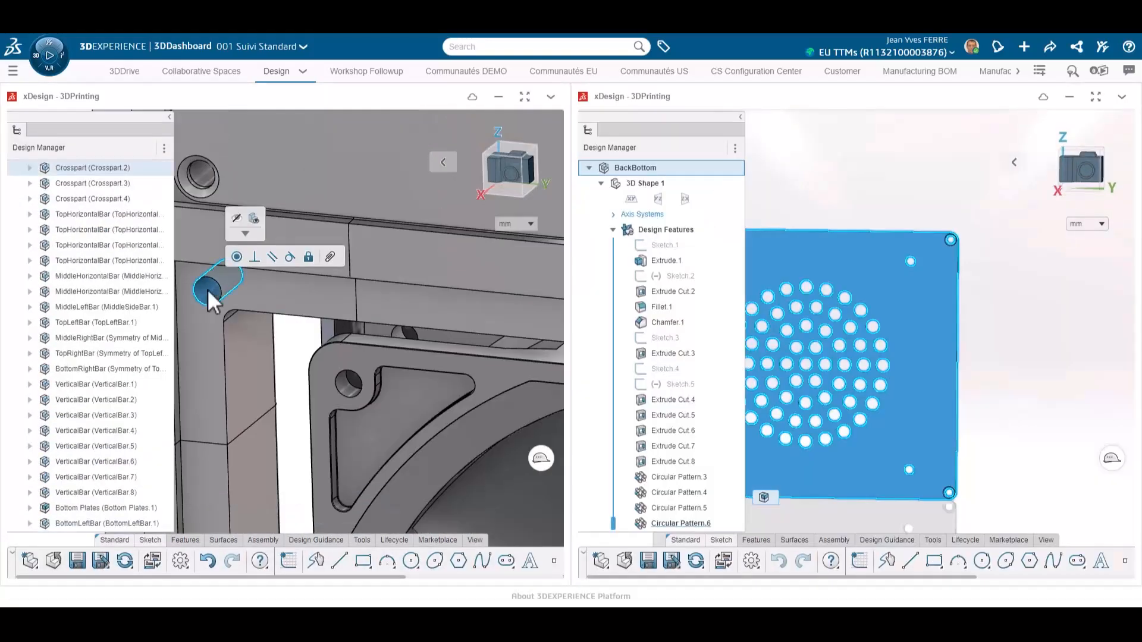
pyautogui.click(338, 339)
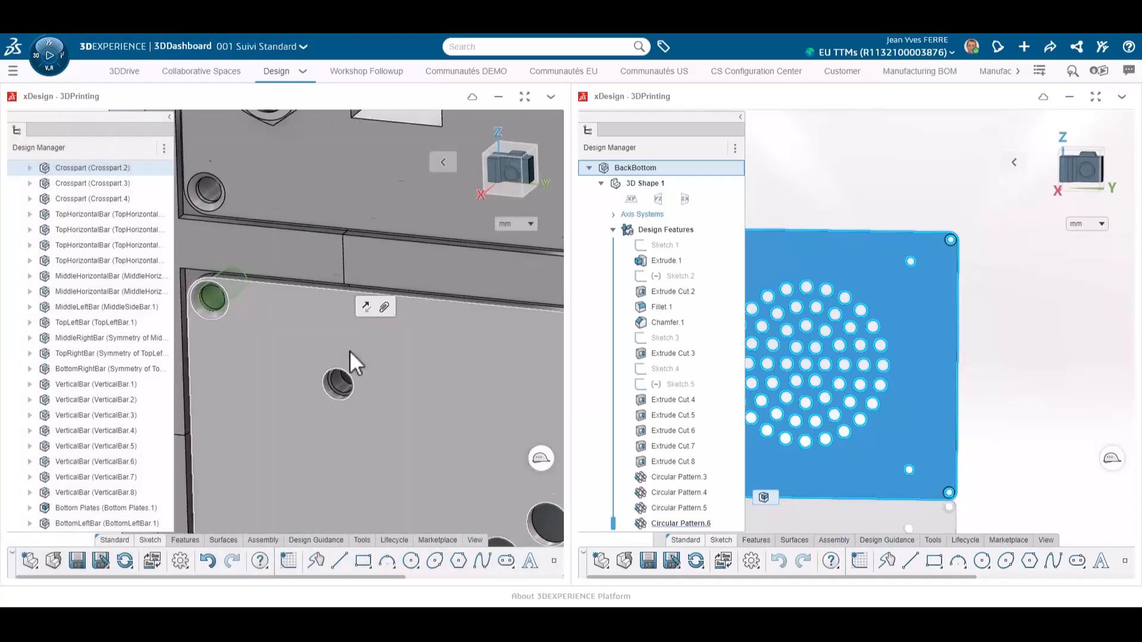
# Step: Constrain the BackBottom panel's edge to align with the frame's edge
pyautogui.scroll(-6, 350, 351)
pyautogui.scroll(7, 435, 440)
pyautogui.moveTo(403, 332); pyautogui.dragTo(383, 354)
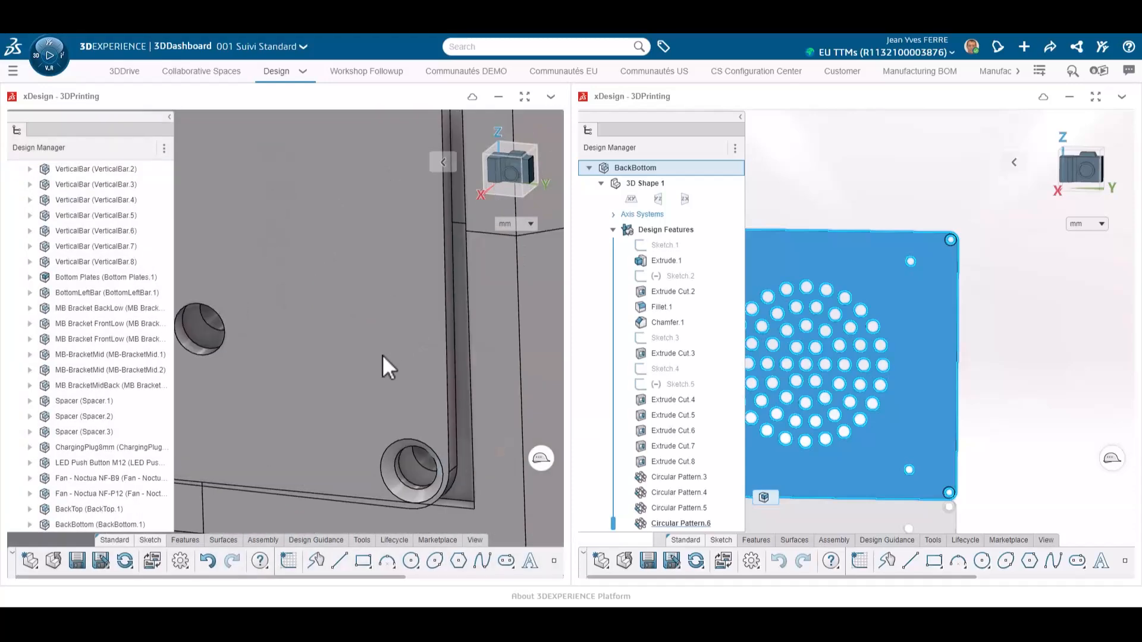
pyautogui.click(454, 450)
pyautogui.moveTo(454, 450); pyautogui.dragTo(492, 439, button='middle')
pyautogui.scroll(2, 493, 435)
pyautogui.click(493, 435)
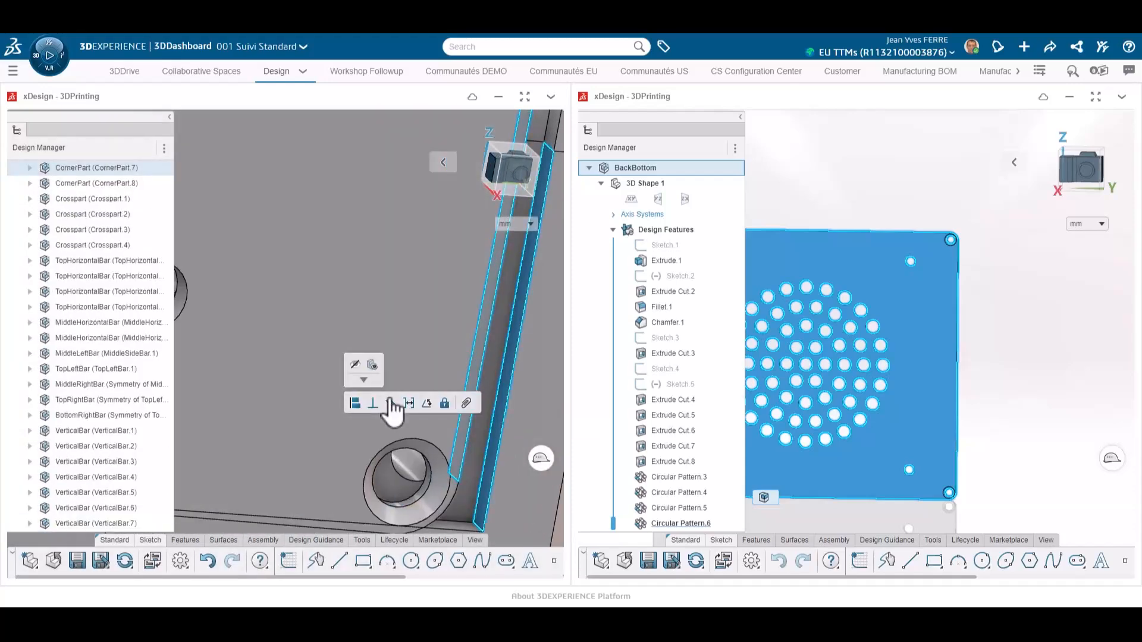
pyautogui.click(390, 403)
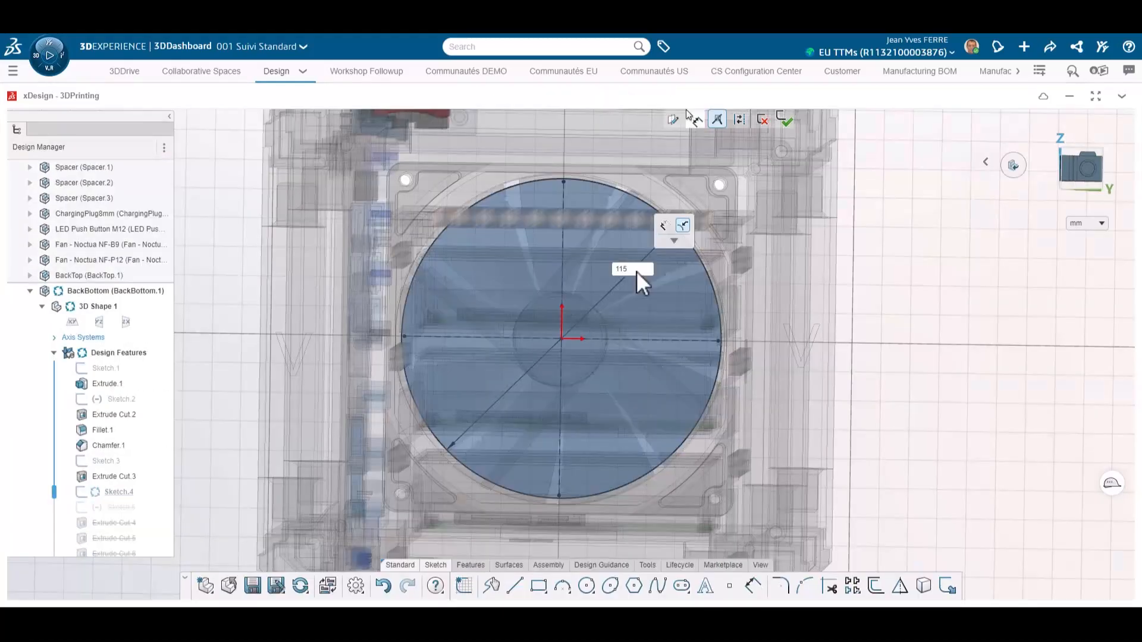
# Step: Exit the fan-circle sketch on the BackBottom panel
pyautogui.press('Return')
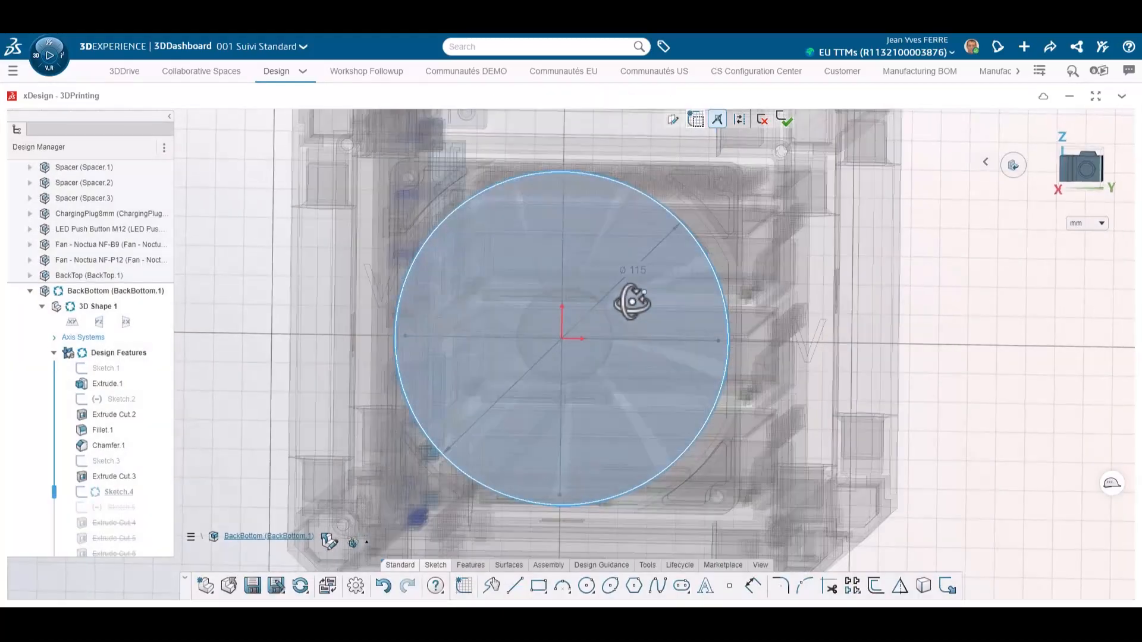
pyautogui.click(785, 119)
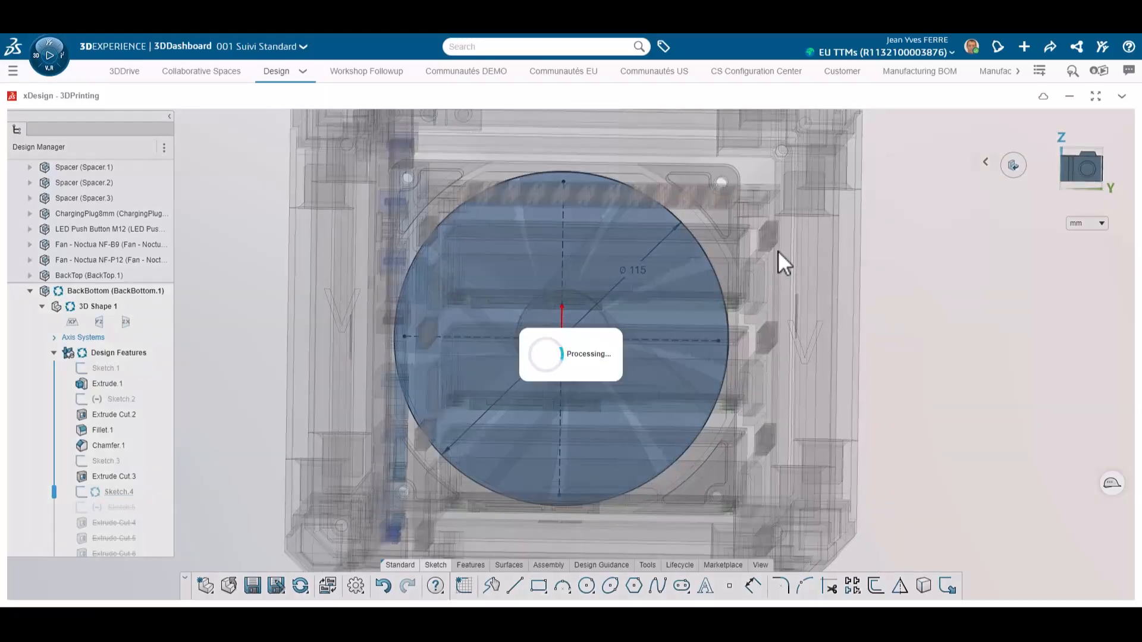
pyautogui.scroll(-4, 724, 334)
pyautogui.moveTo(683, 329); pyautogui.dragTo(673, 331, button='middle')
pyautogui.scroll(8, 134, 223)
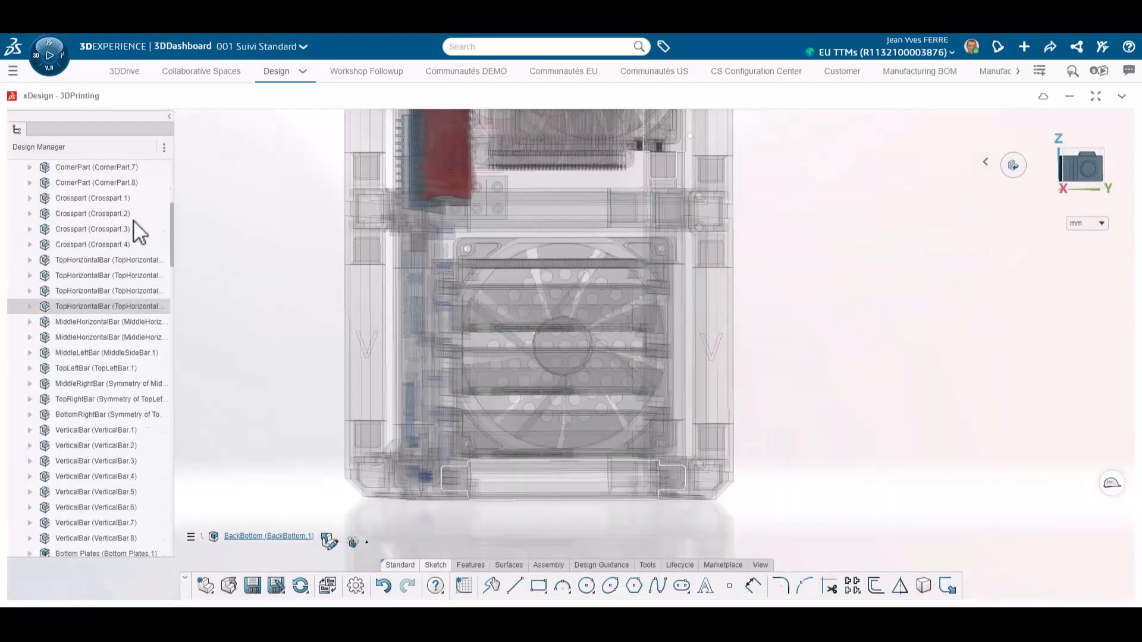
pyautogui.scroll(5, 133, 221)
# Step: Open the BackBottom vent-hole sketch and set the vent hole diameter to 8 mm
pyautogui.doubleClick(124, 162)
pyautogui.scroll(-3, 752, 344)
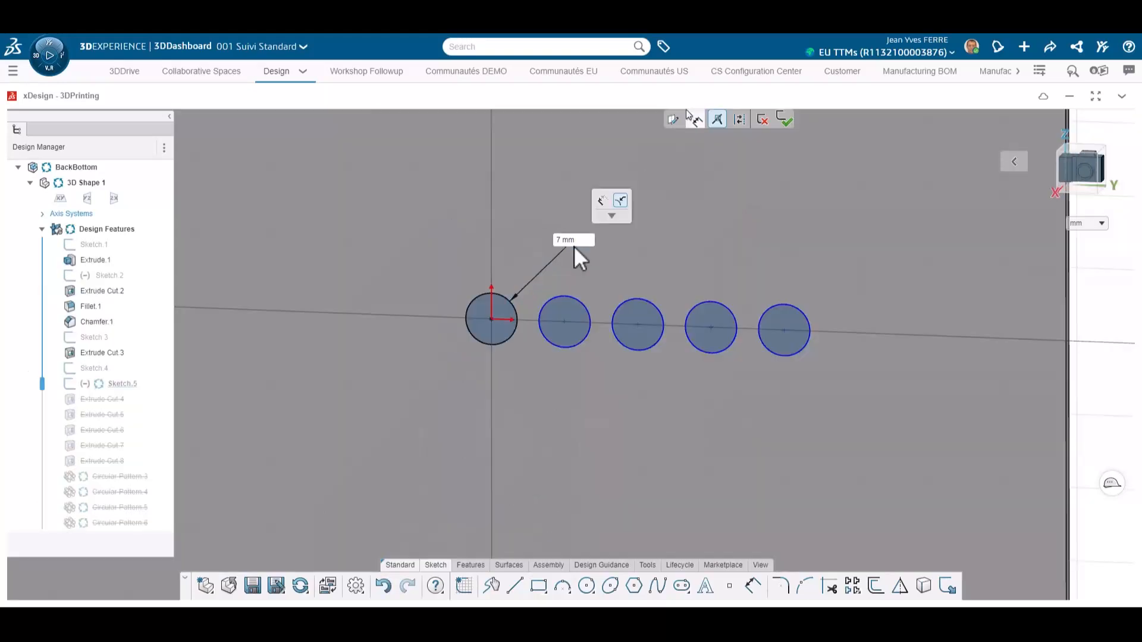
pyautogui.write('8')
pyautogui.press('Return')
# Step: Add a sixth circle at the end of the row of vent holes and constrain it to the row's centre line
pyautogui.click(515, 586)
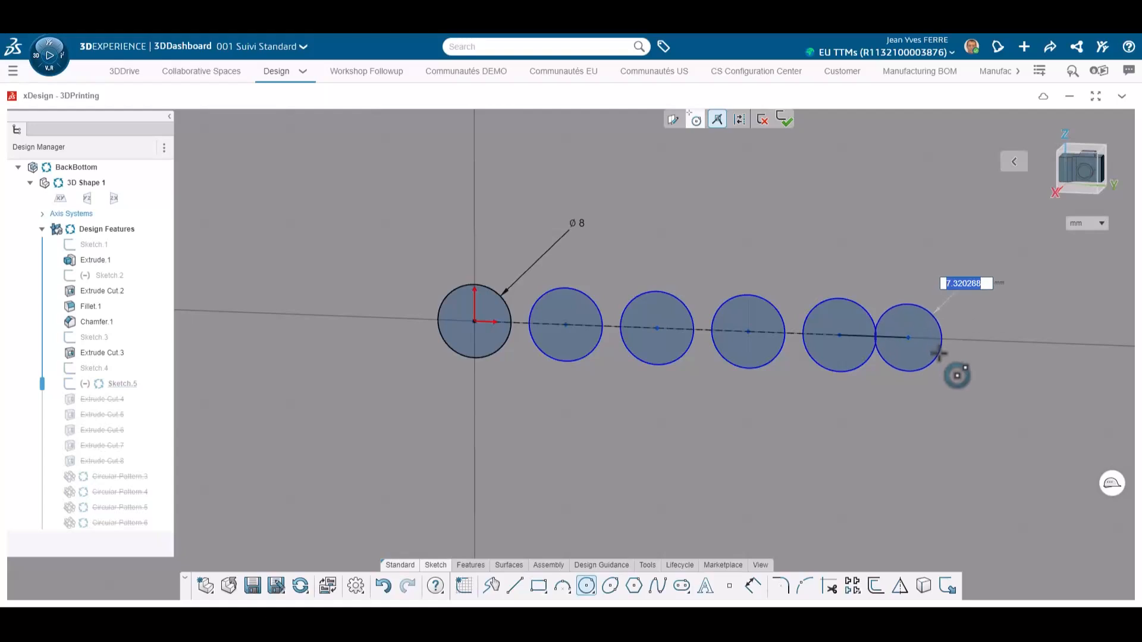
pyautogui.click(937, 345)
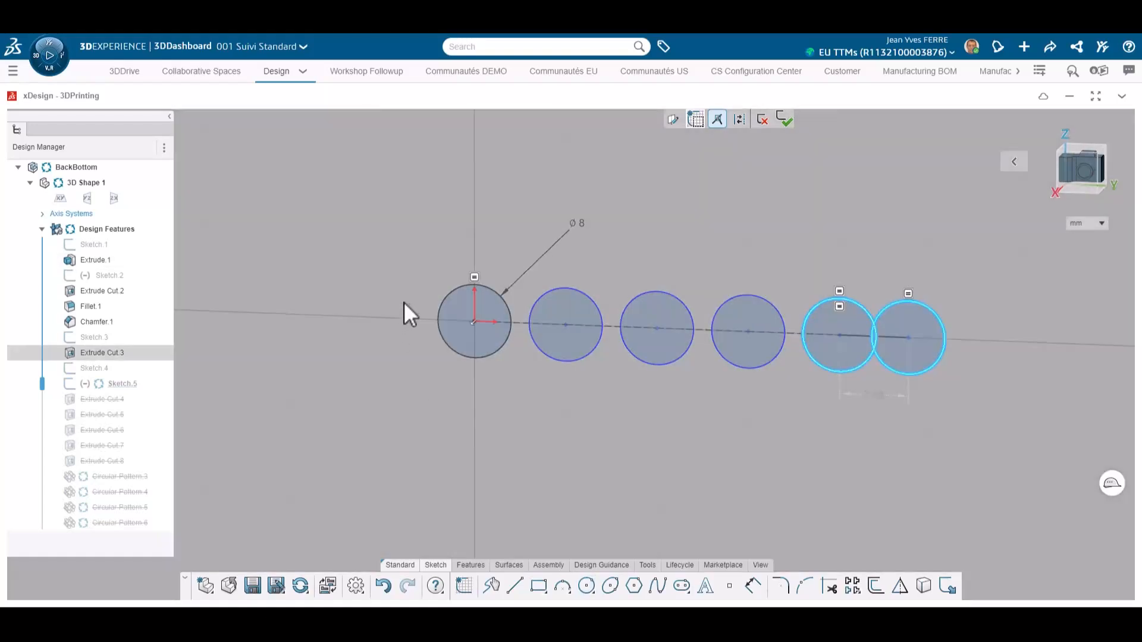
pyautogui.moveTo(404, 302); pyautogui.dragTo(919, 355)
pyautogui.click(966, 308)
pyautogui.click(887, 337)
pyautogui.click(885, 337)
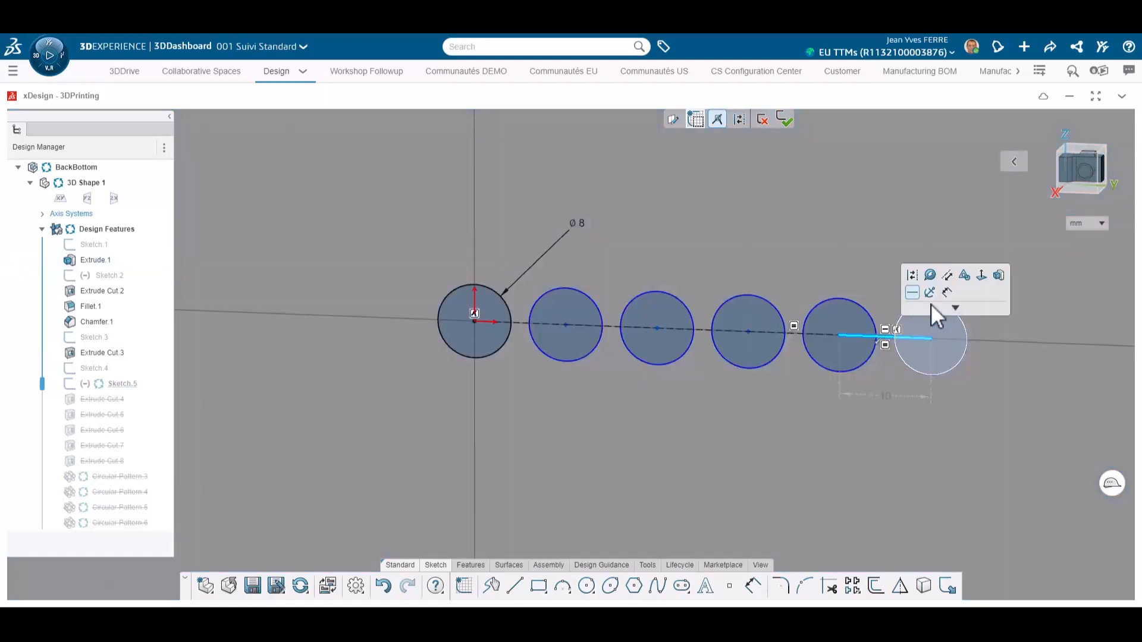
pyautogui.click(930, 297)
pyautogui.click(797, 248)
# Step: Dimension the centre distance between the first two vent holes in the row
pyautogui.click(754, 590)
pyautogui.click(474, 322)
pyautogui.click(566, 325)
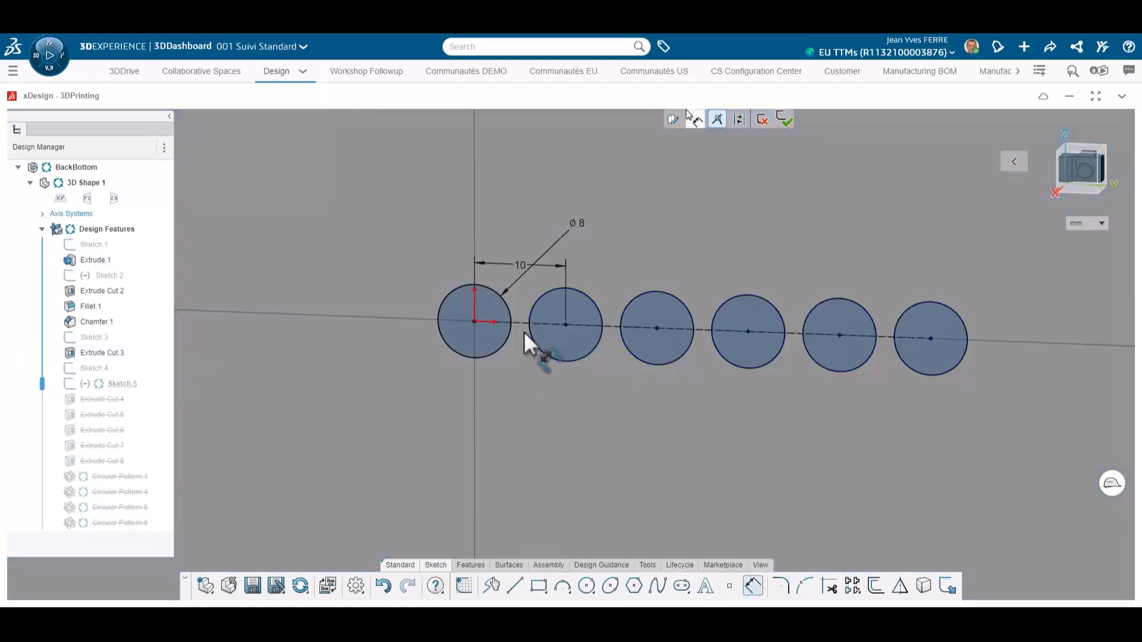
pyautogui.click(519, 412)
pyautogui.click(598, 446)
pyautogui.scroll(-1, 641, 451)
pyautogui.scroll(-2, 655, 437)
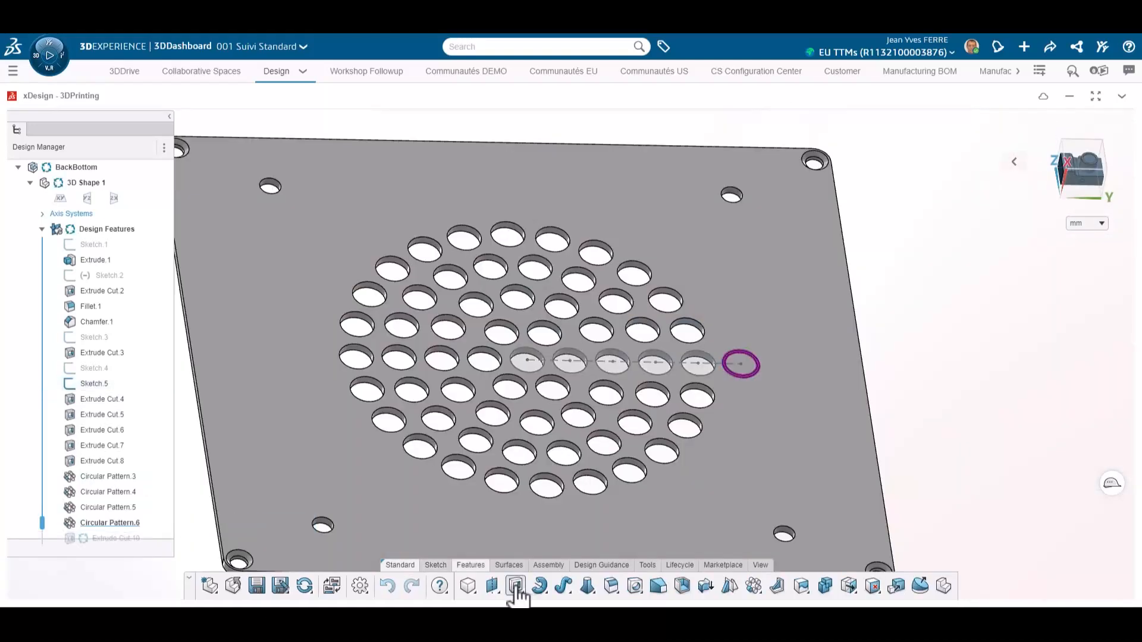
# Step: Cut-extrude the vent-hole sketch with the Up to next end condition
pyautogui.click(515, 588)
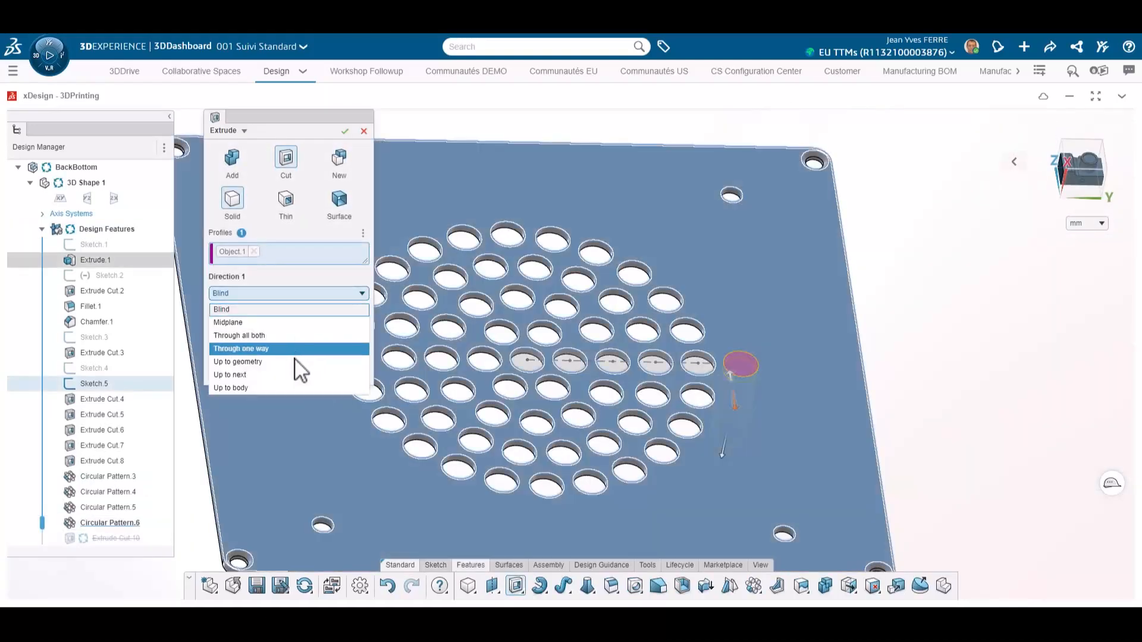
pyautogui.click(293, 375)
pyautogui.click(344, 130)
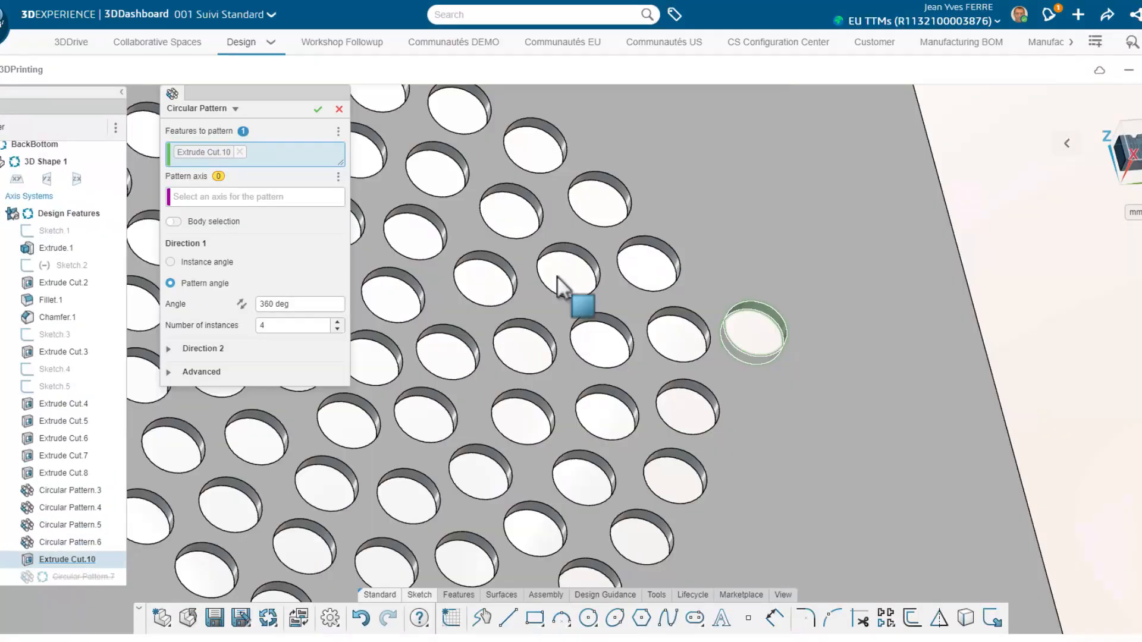
# Step: Circular-pattern the new cut hole around the vent's centre edge over 360 degrees
pyautogui.scroll(-3, 392, 356)
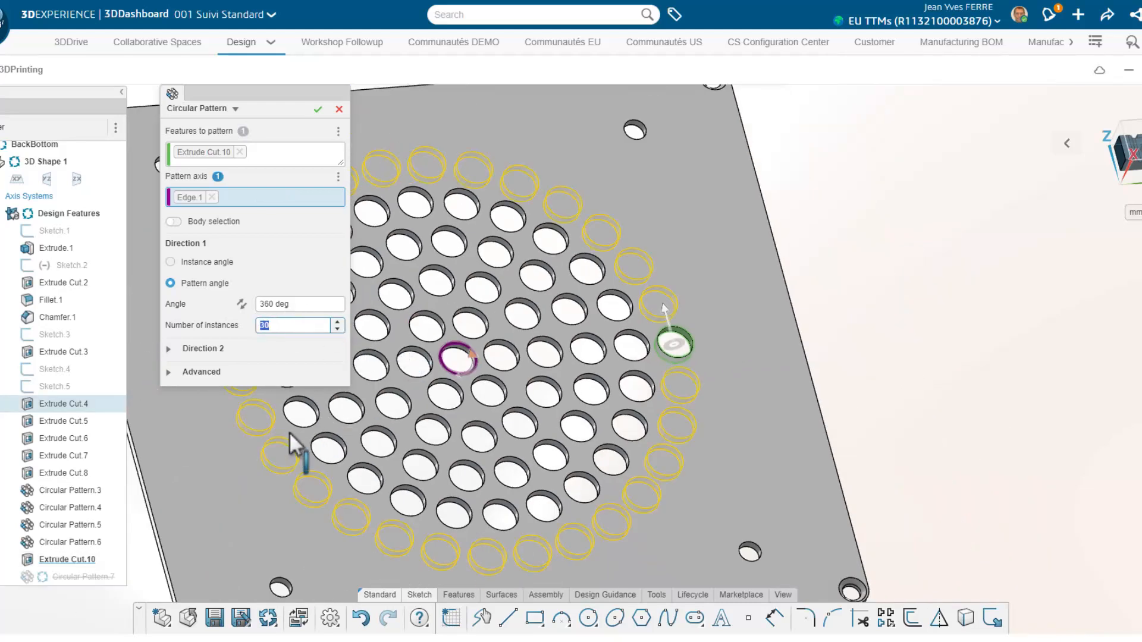
pyautogui.scroll(-3, 291, 446)
pyautogui.press('Return')
# Step: Chamfer the four inner screw-hole edges of BackBottom by 1 mm at 45 deg
pyautogui.click(459, 595)
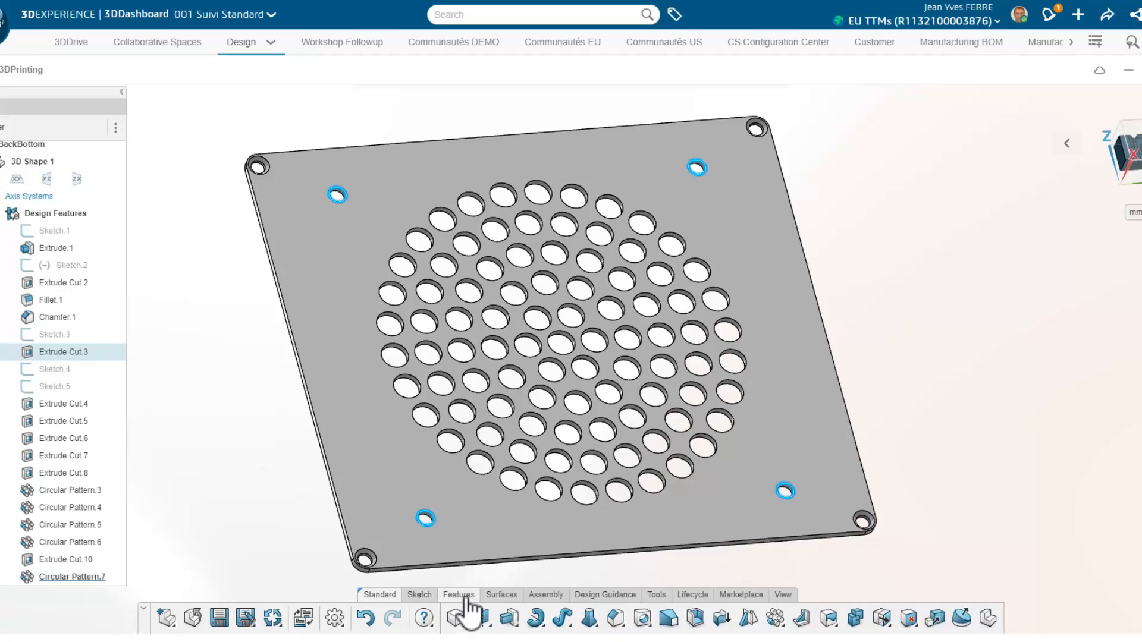
pyautogui.click(615, 619)
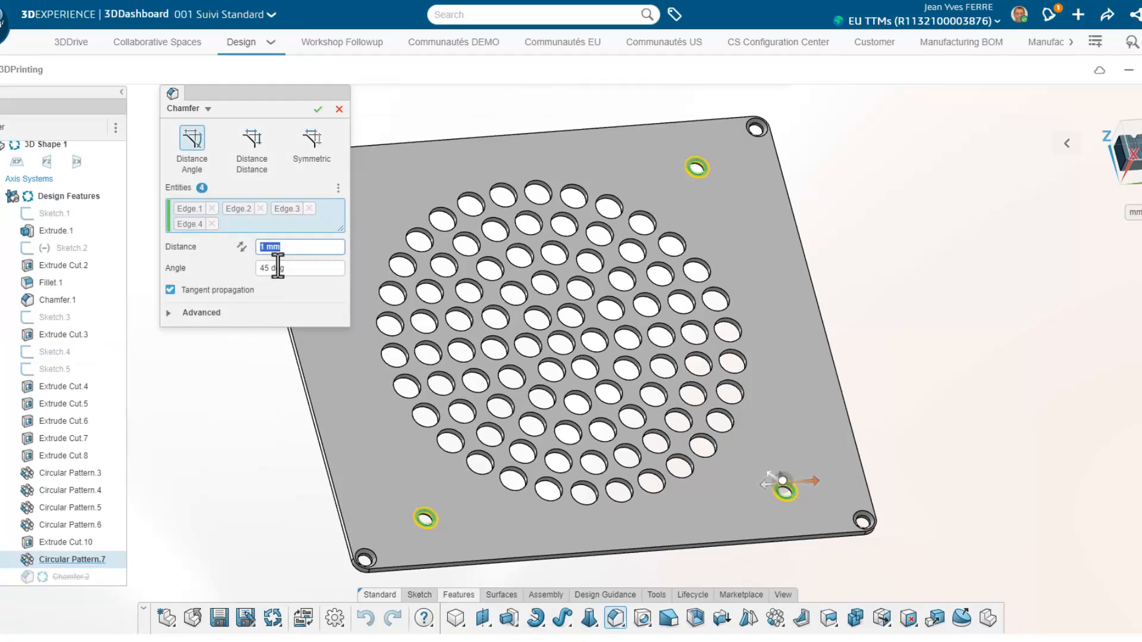
pyautogui.press('Return')
pyautogui.scroll(-2, 427, 284)
pyautogui.moveTo(427, 284); pyautogui.dragTo(426, 409, button='middle')
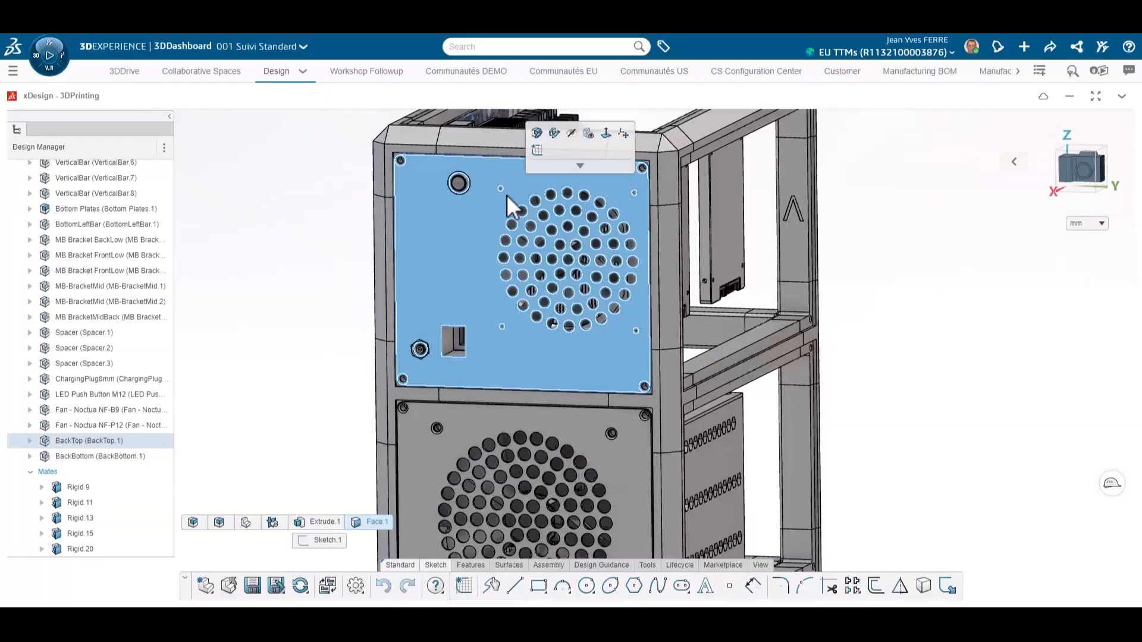
# Step: Edit the BackTop screw-hole sketch, set the hole diameter to 5 mm, and exit the sketch
pyautogui.doubleClick(506, 194)
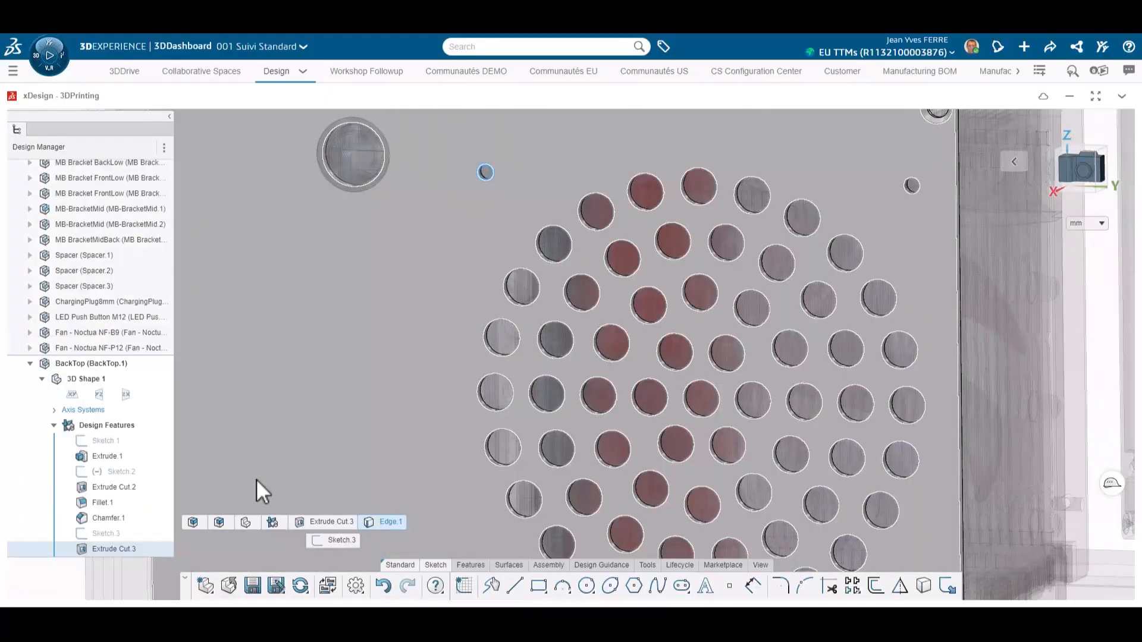
pyautogui.click(109, 533)
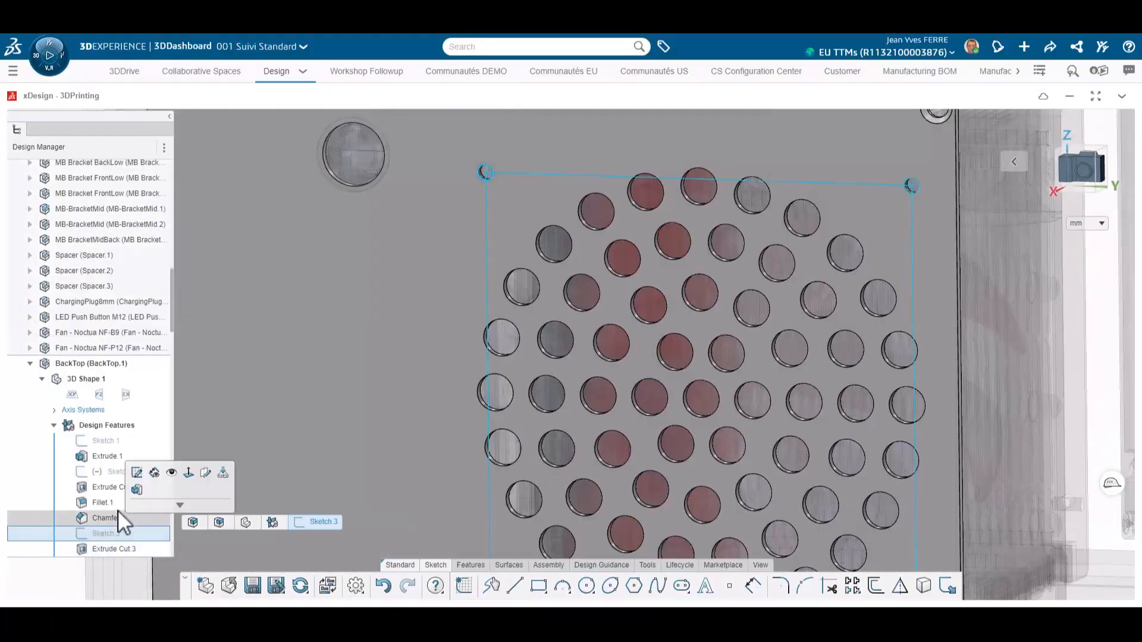
pyautogui.scroll(-3, 669, 394)
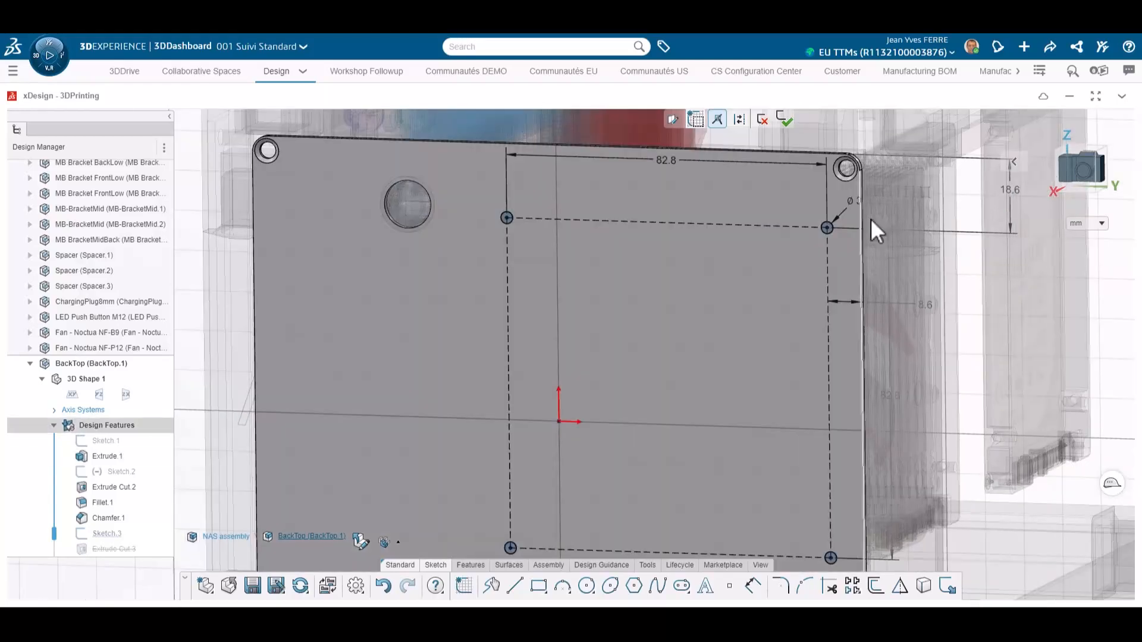
pyautogui.doubleClick(856, 202)
pyautogui.write('5')
pyautogui.press('Return')
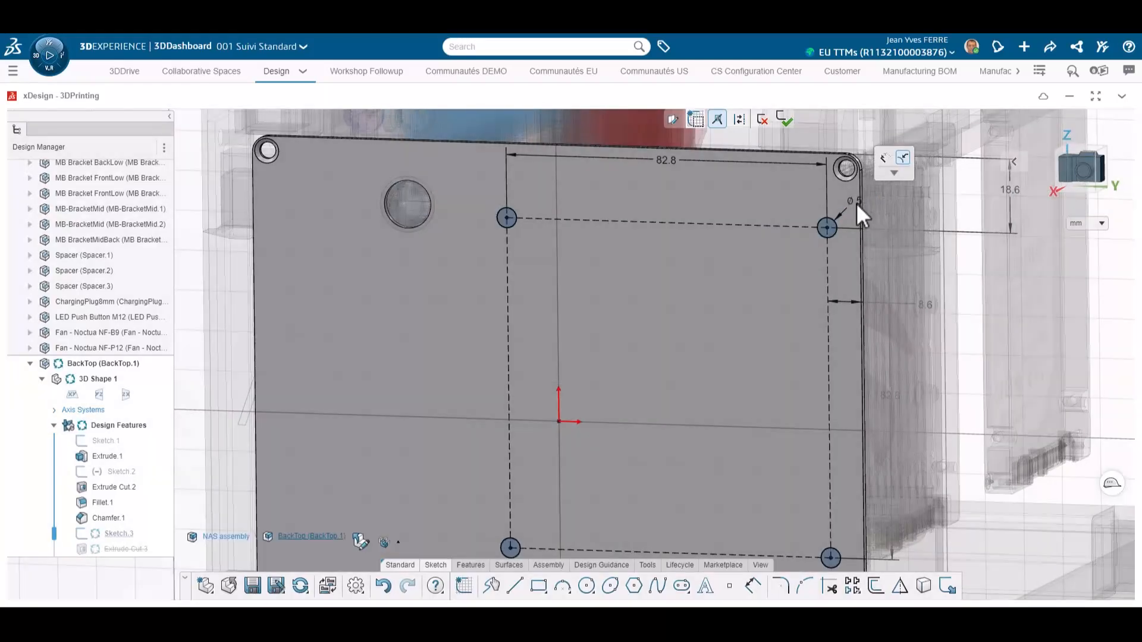
pyautogui.click(785, 119)
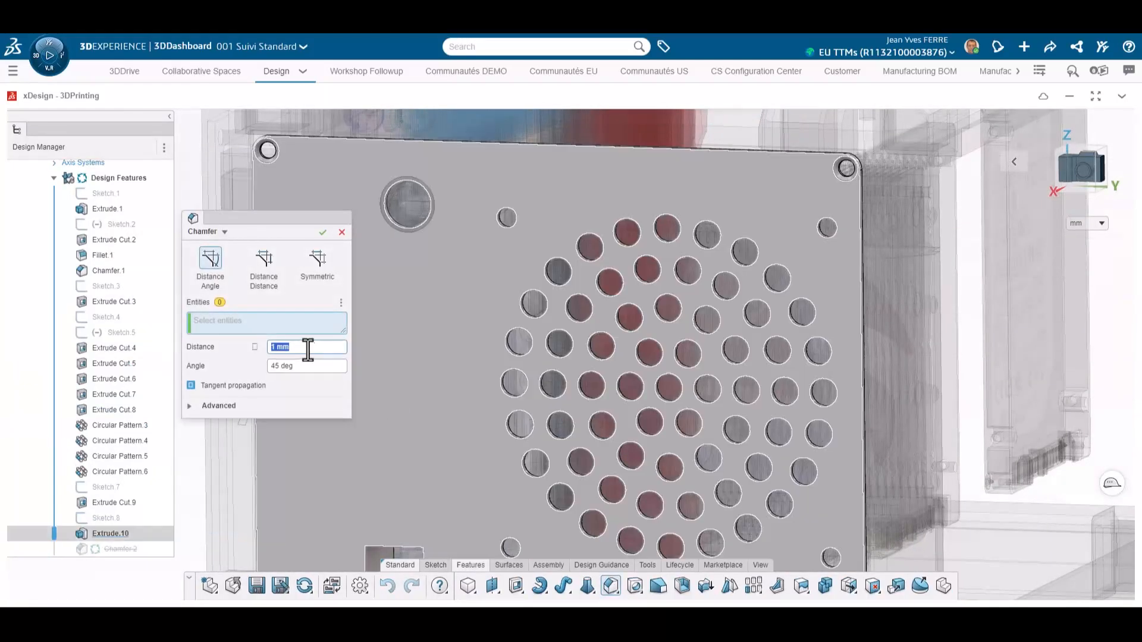
# Step: Chamfer the BackTop screw-hole edges 1 mm at 45 deg and save the model
pyautogui.click(506, 217)
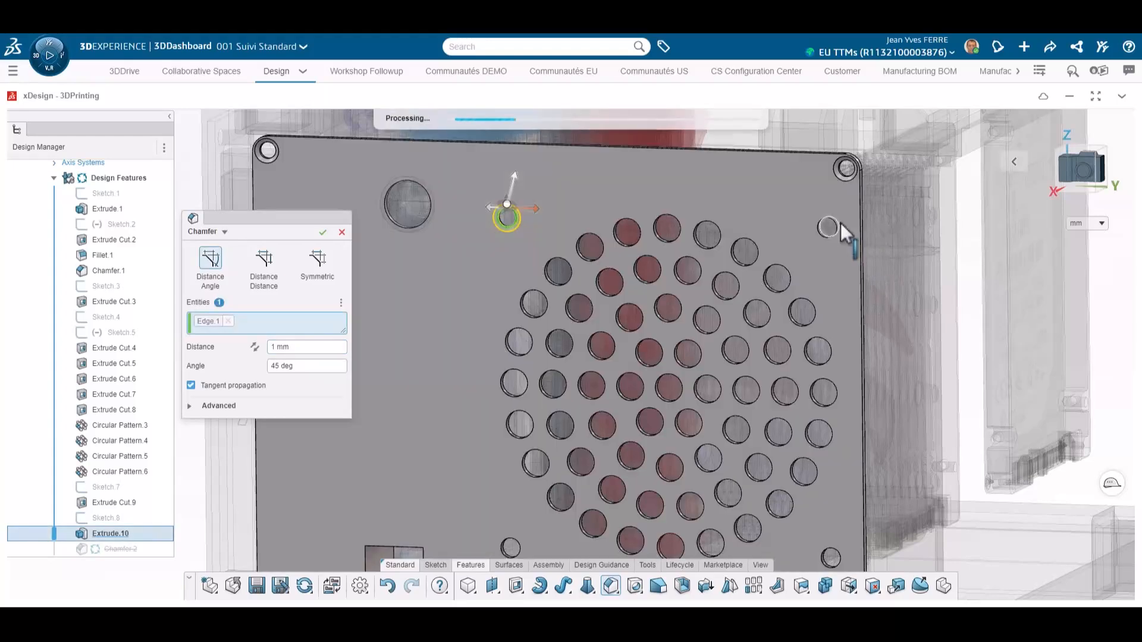
pyautogui.scroll(-2, 466, 387)
pyautogui.click(465, 387)
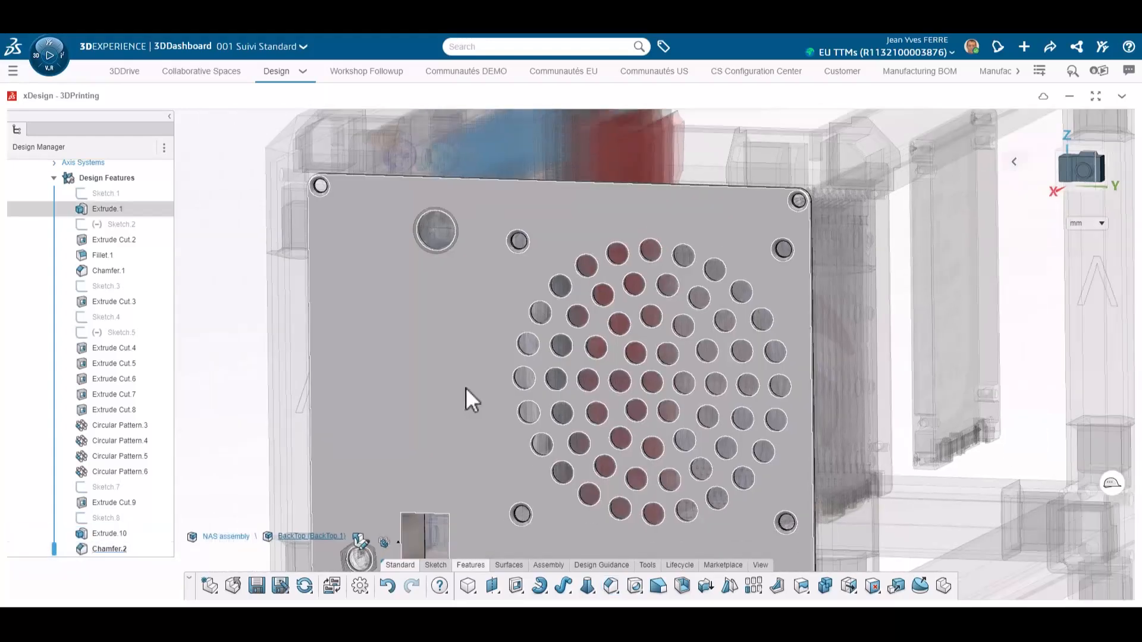
pyautogui.scroll(-3, 465, 388)
pyautogui.click(324, 506)
pyautogui.click(257, 585)
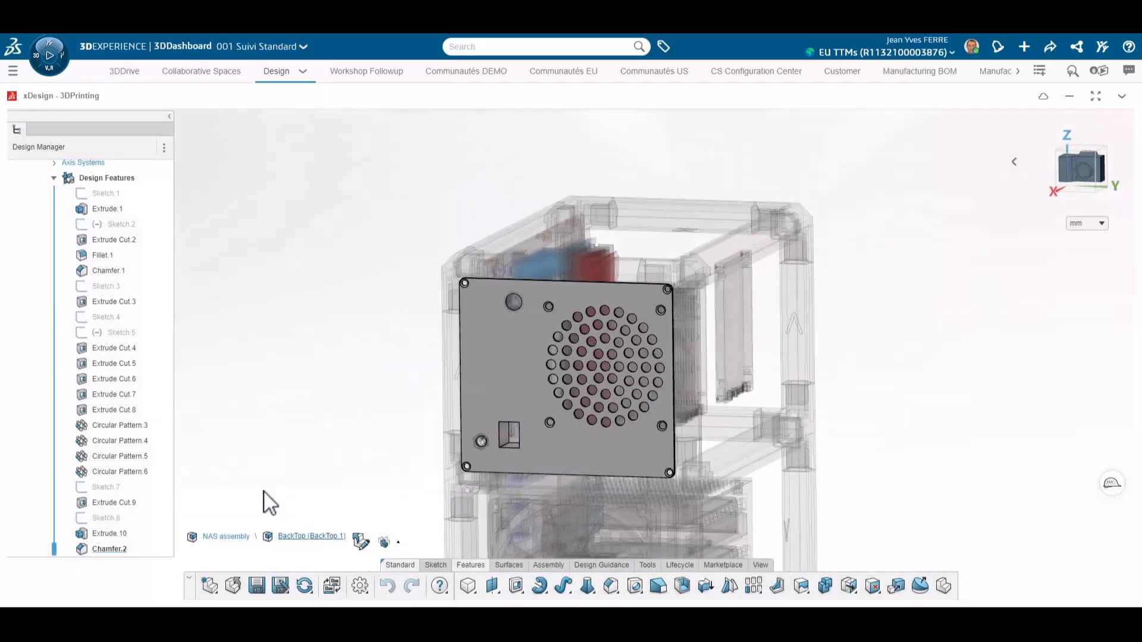
pyautogui.click(83, 168)
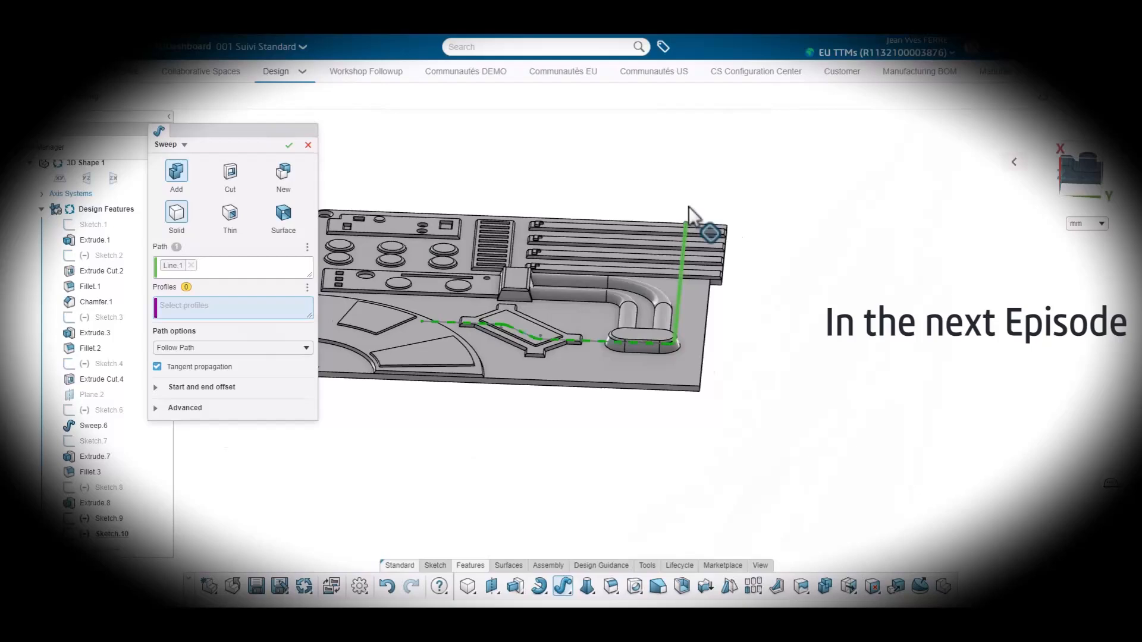
pyautogui.scroll(5, 684, 232)
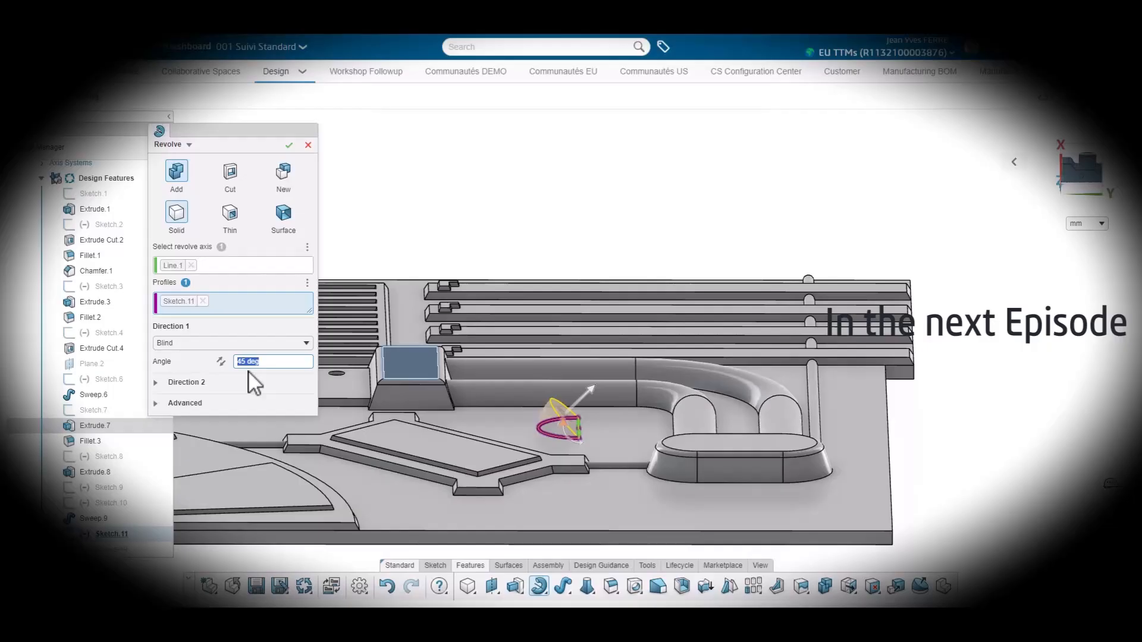
pyautogui.click(289, 145)
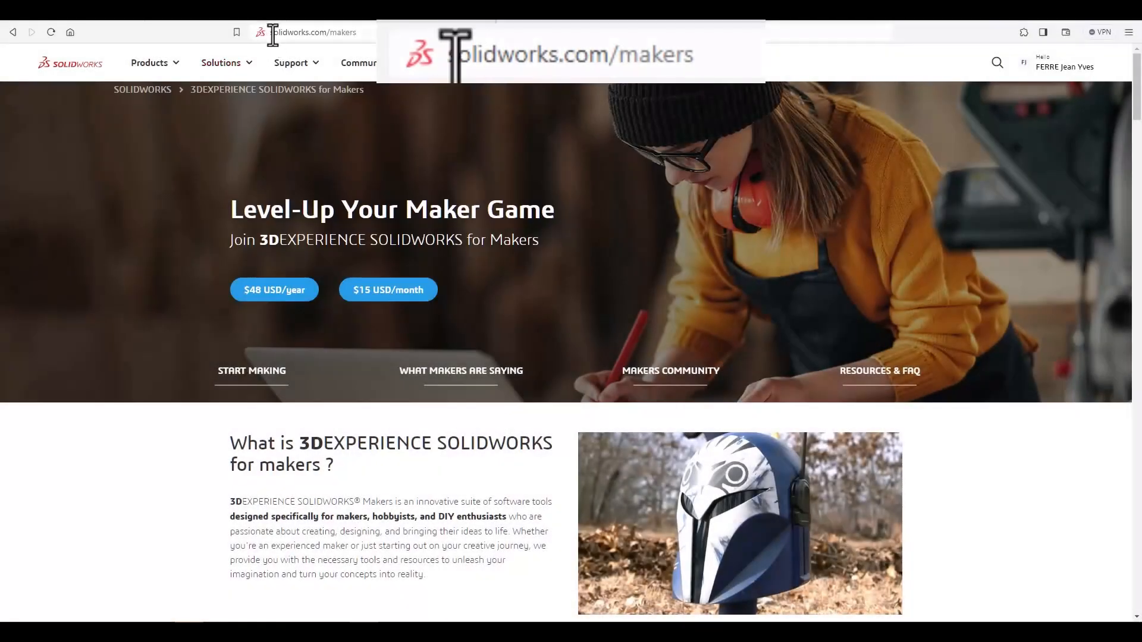
# Step: Browse the 3DEXPERIENCE SOLIDWORKS for Makers subscription options on solidworks.com/makers
pyautogui.moveTo(295, 84)
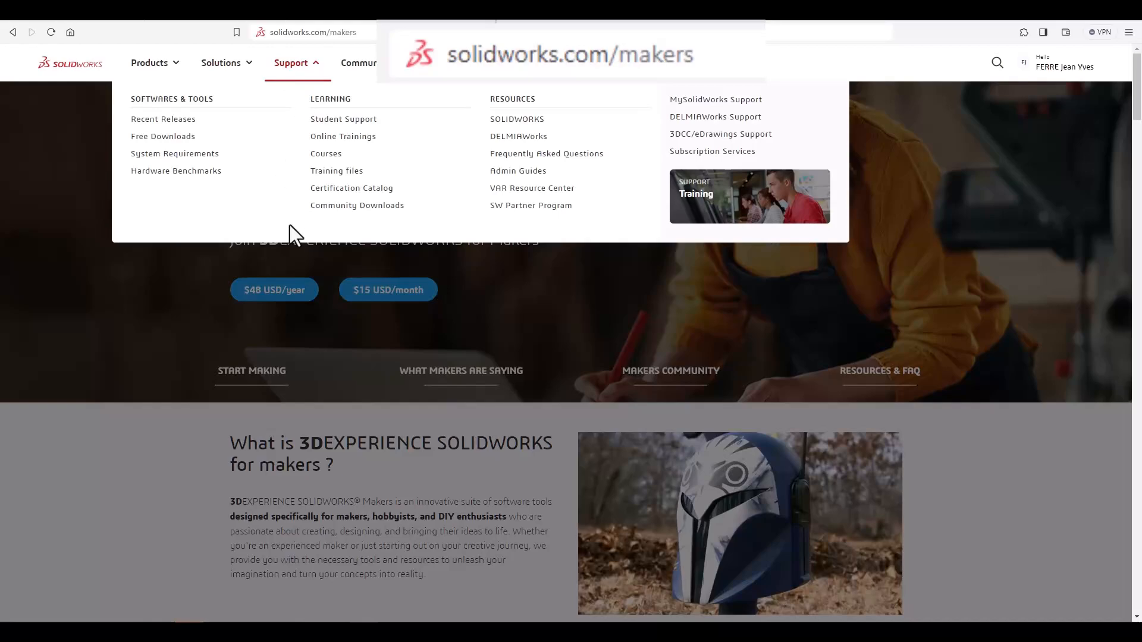
pyautogui.scroll(-12, 560, 316)
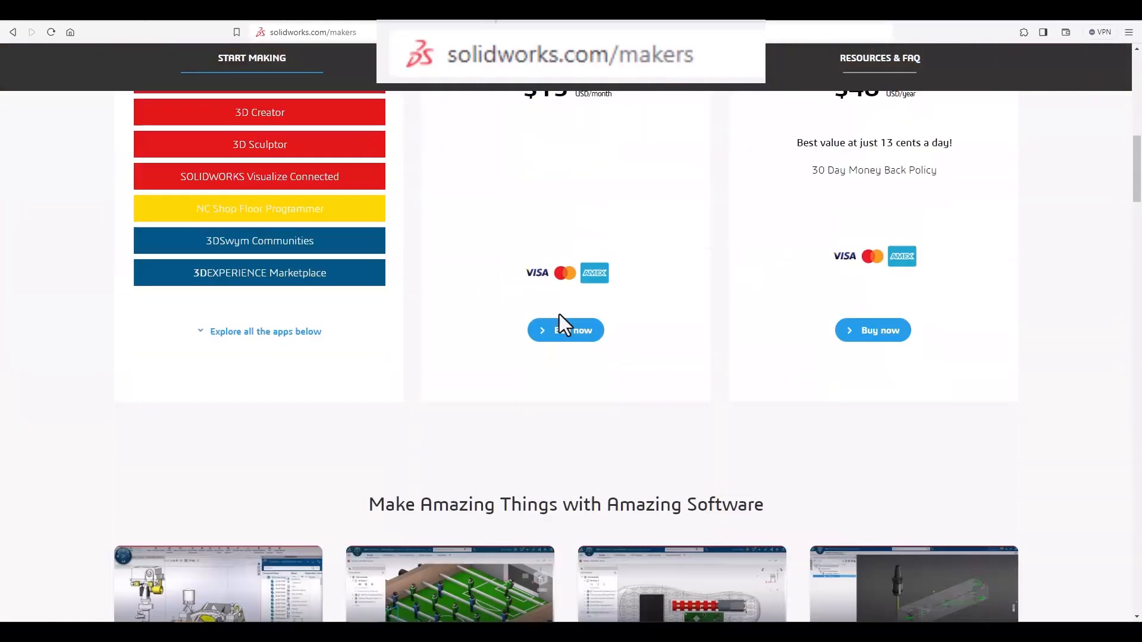
pyautogui.scroll(-3, 559, 314)
pyautogui.scroll(4, 565, 317)
pyautogui.scroll(2, 867, 256)
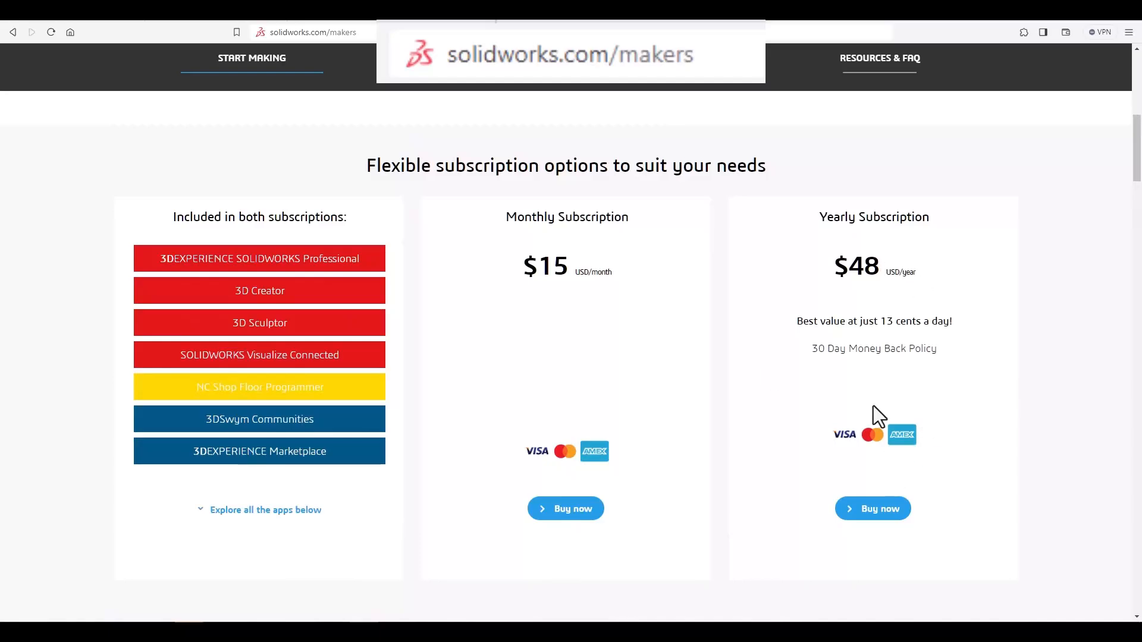
pyautogui.scroll(-19, 872, 415)
pyautogui.scroll(-15, 861, 402)
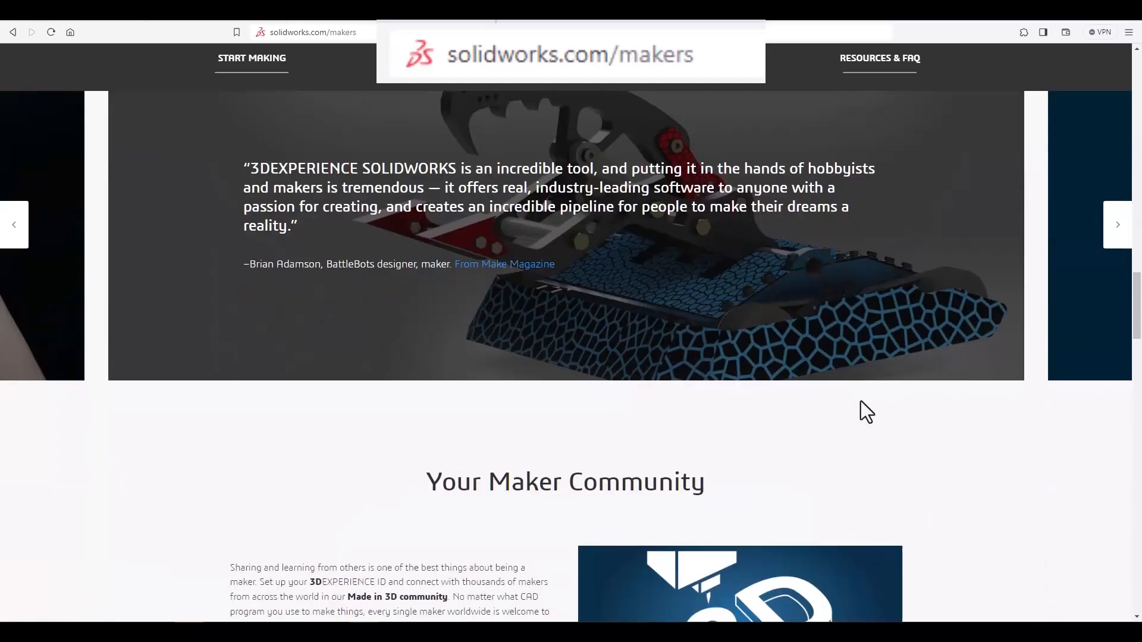